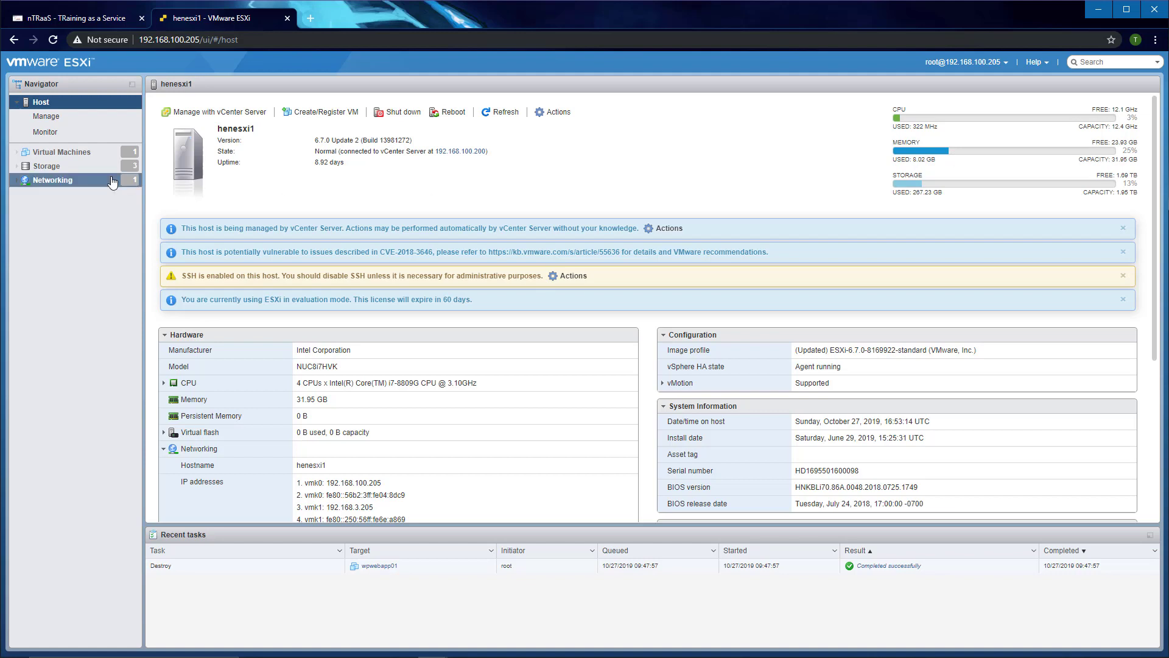
Step: Show the host's datastores: datastore1, iscsi-hdd-0 and iscsi-ssd-0
left_click(46, 169)
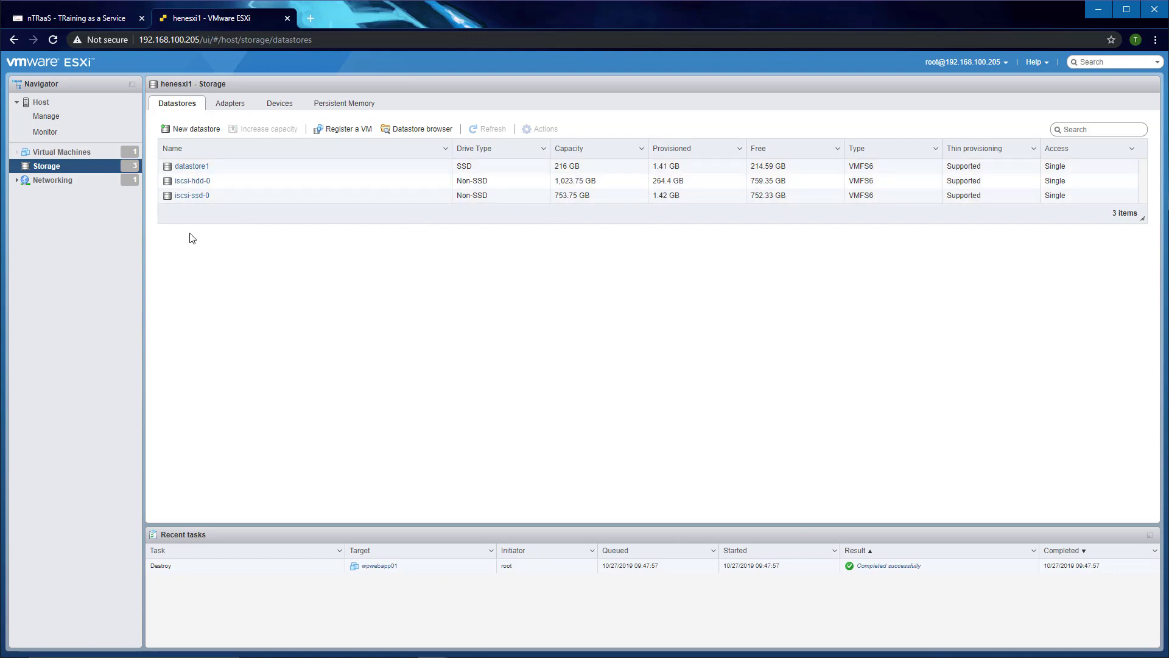
Step: Browse iscsi-hdd-0's ISOs folder in an enlarged datastore browser and select server2019.iso (4.75 GB)
left_click(190, 182)
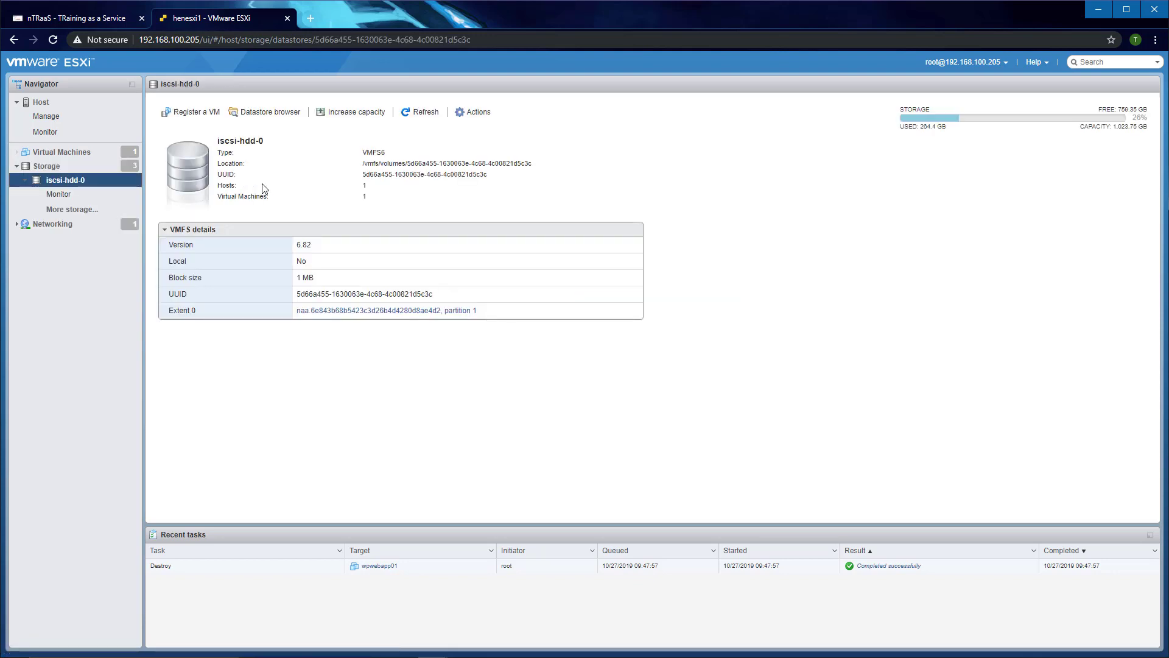
left_click(275, 116)
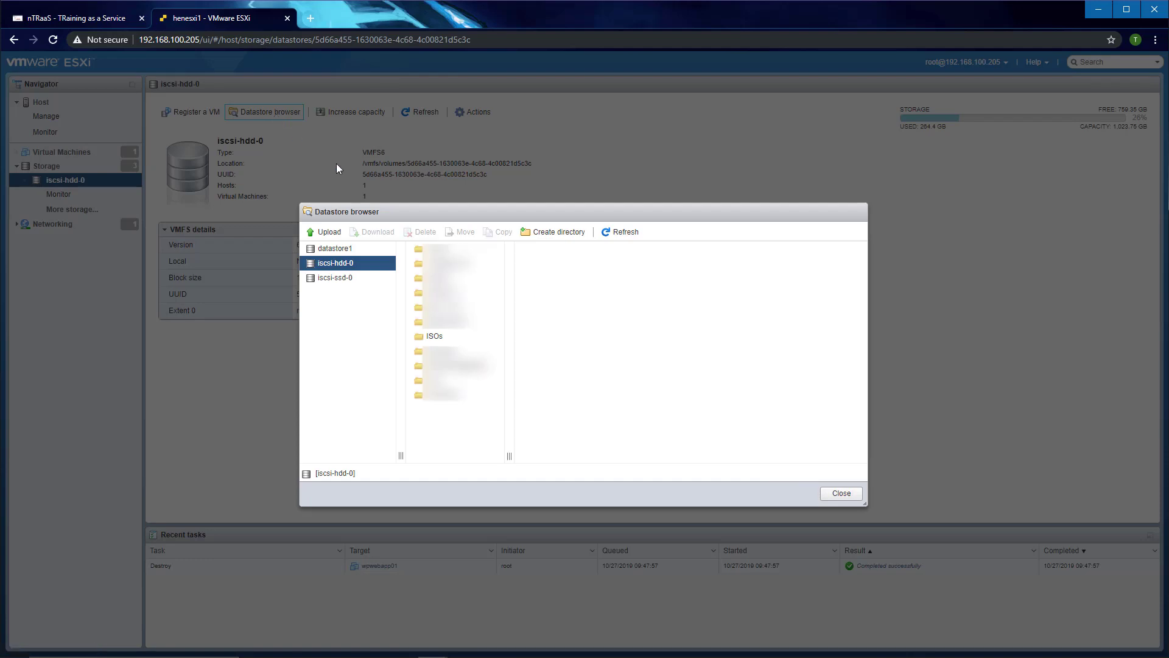
left_click(441, 338)
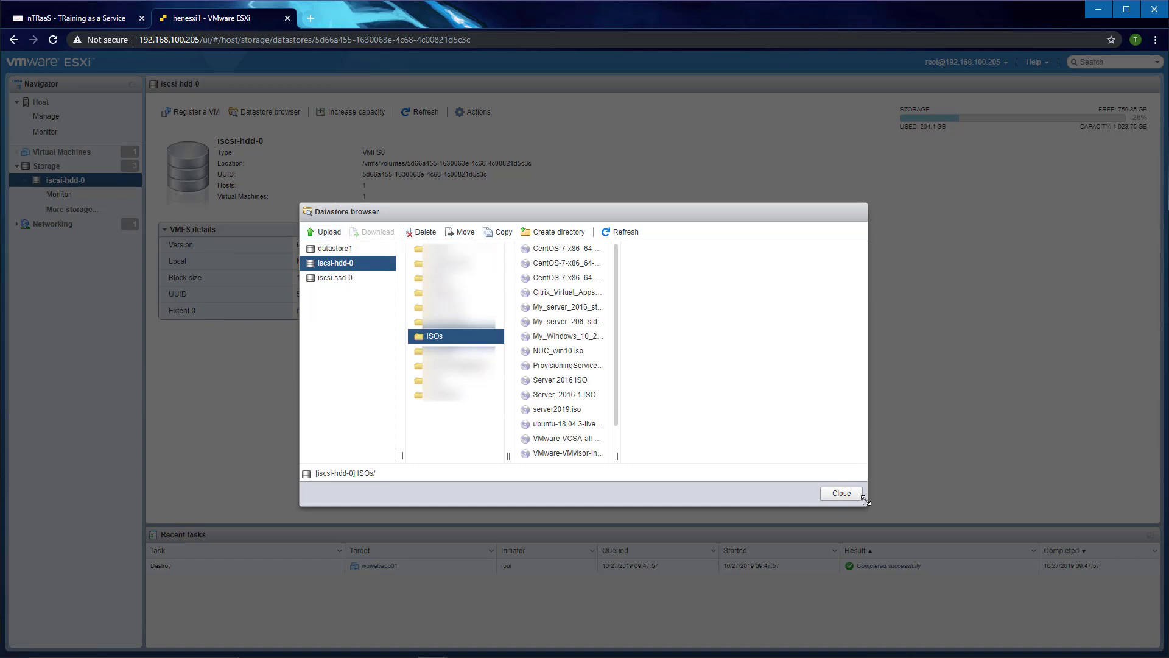
left_click_drag(865, 503, 1016, 581)
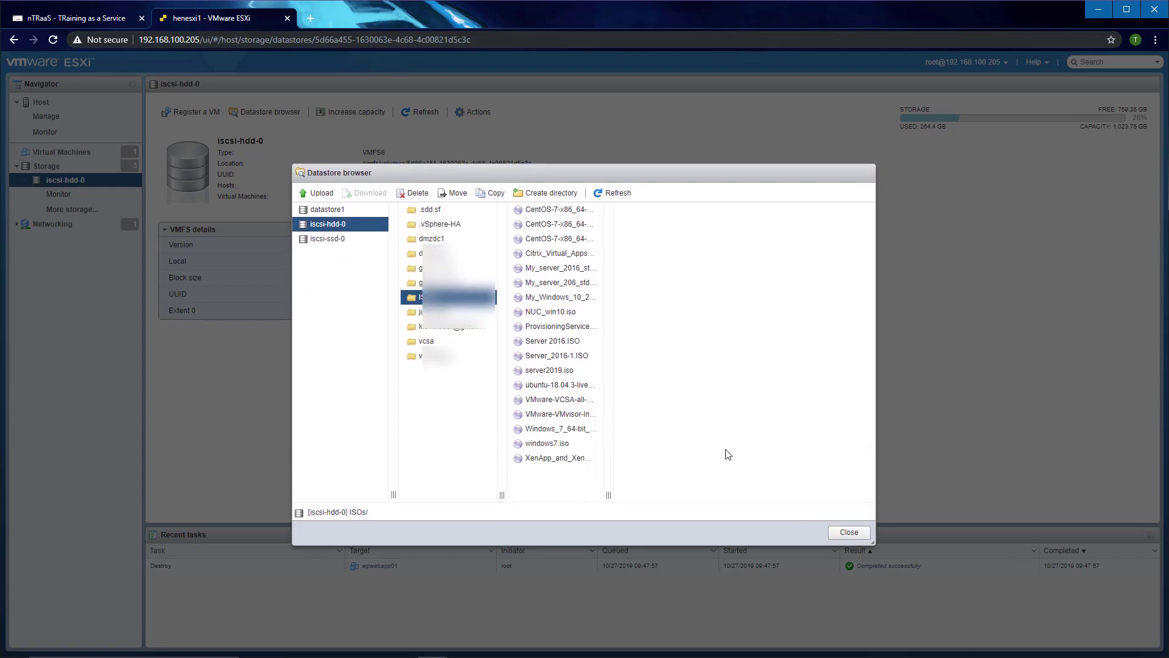
left_click(572, 392)
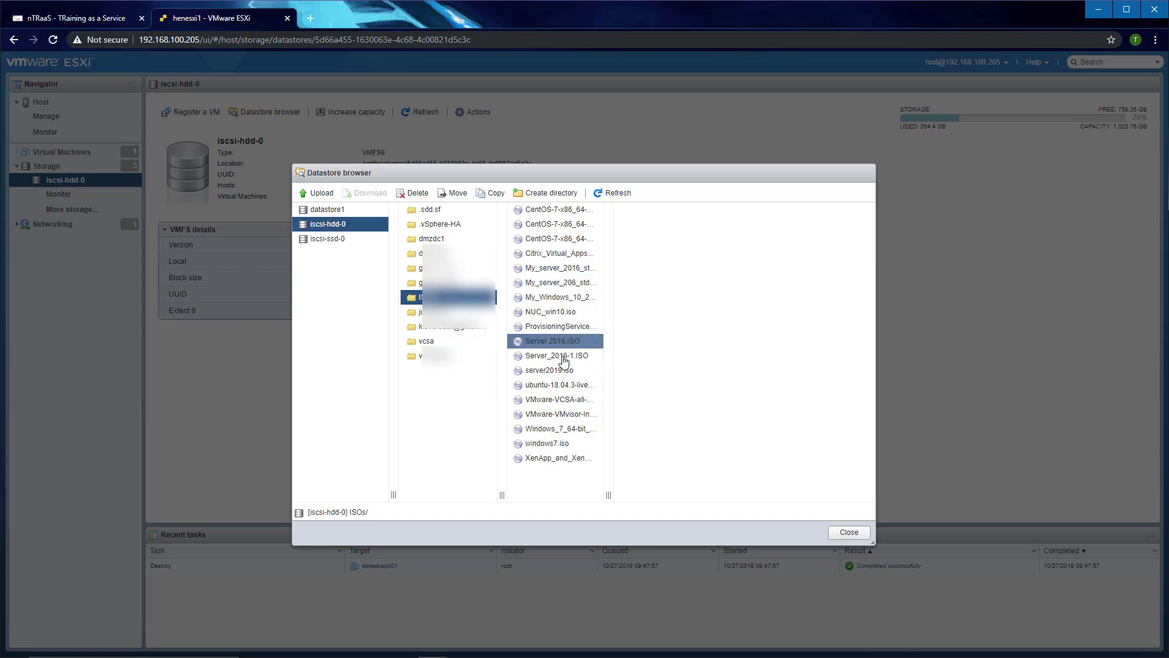
left_click(542, 373)
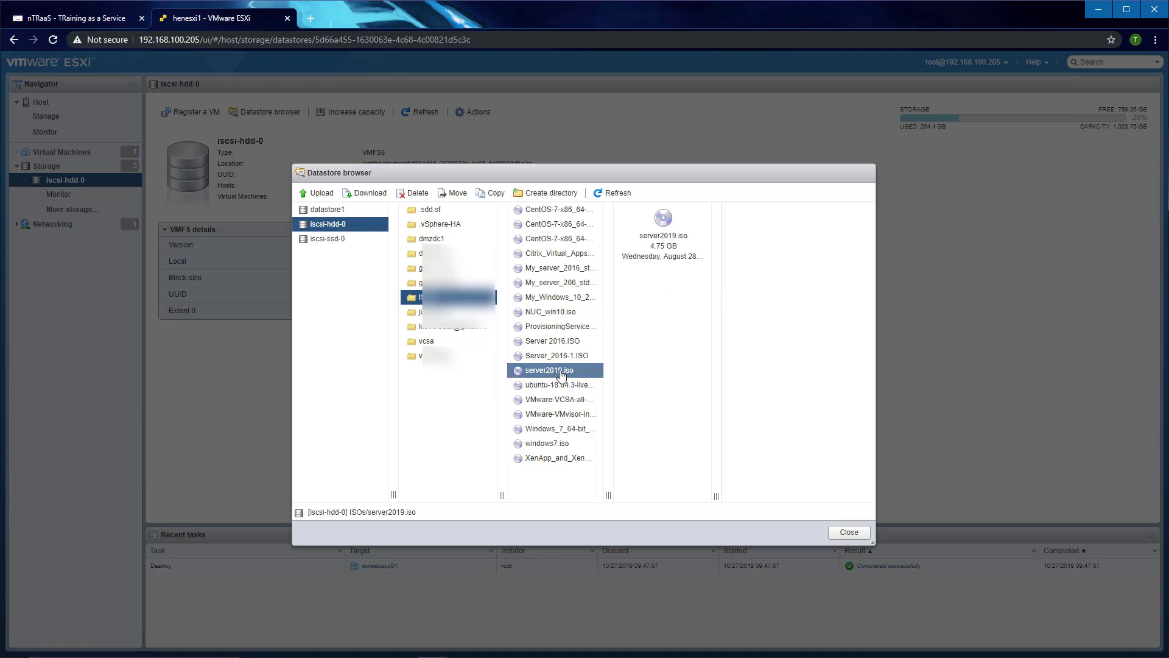
Step: Close the datastore browser and start a new virtual machine from Virtual Machines > Create/Register VM
left_click(849, 534)
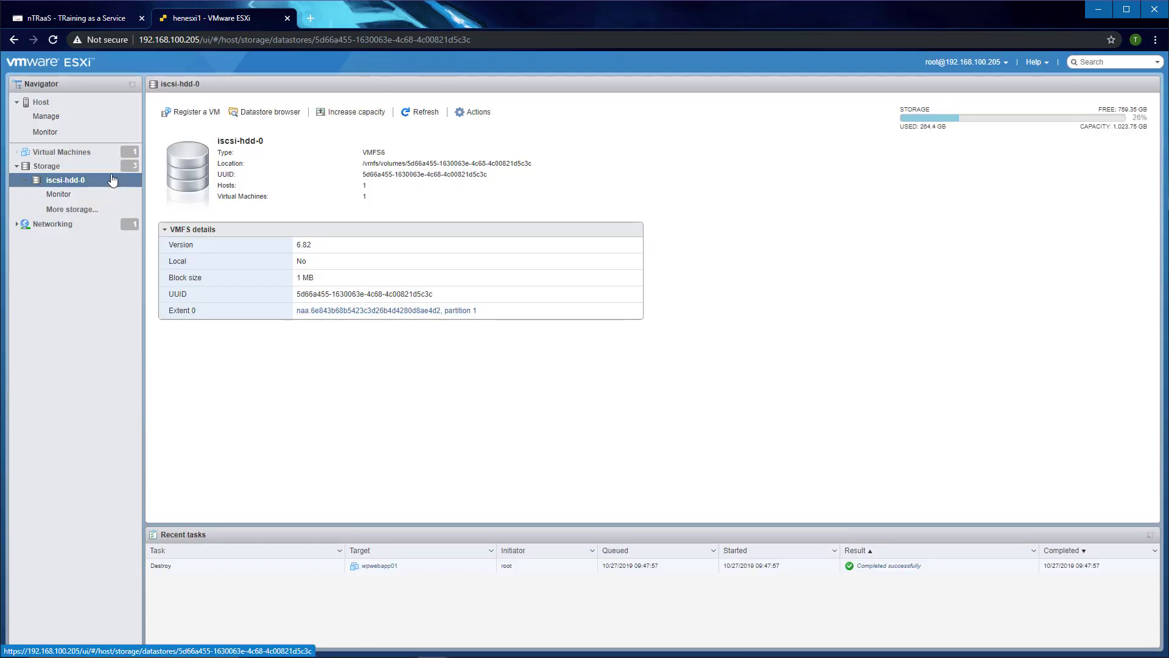
right_click(63, 154)
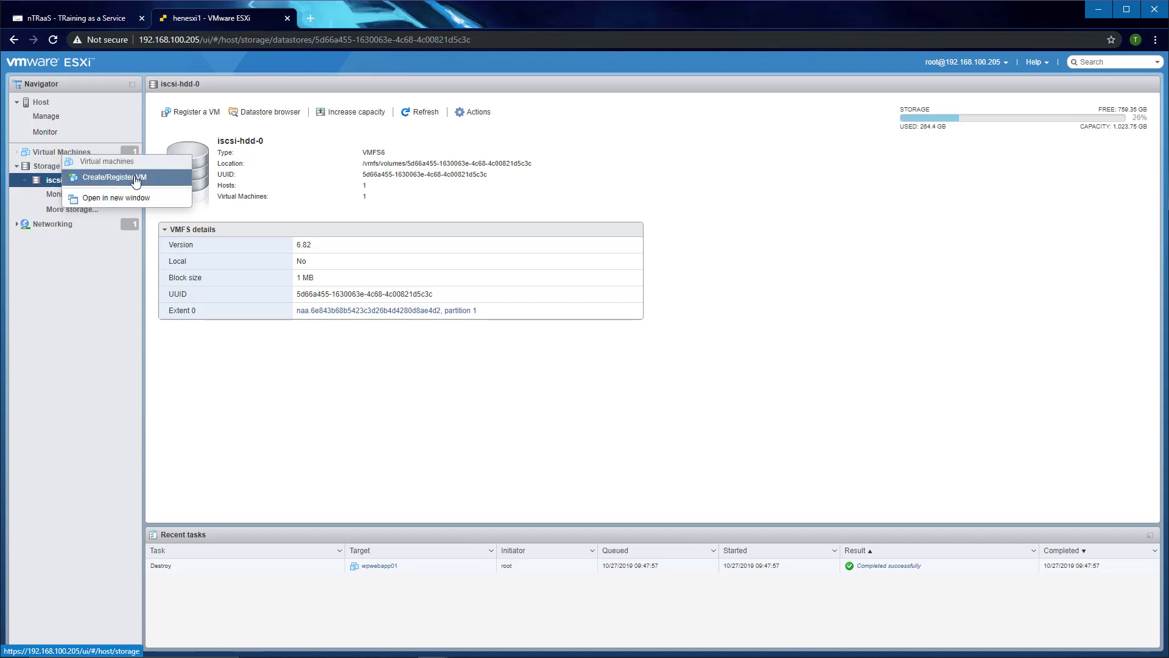
left_click(135, 181)
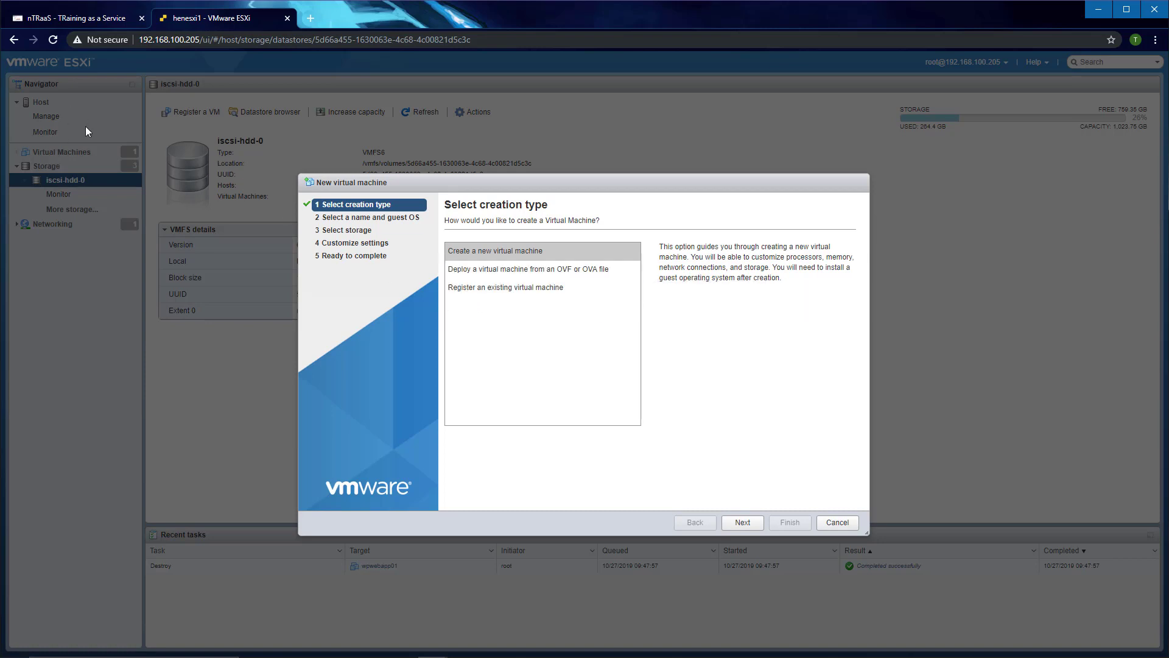
left_click(743, 522)
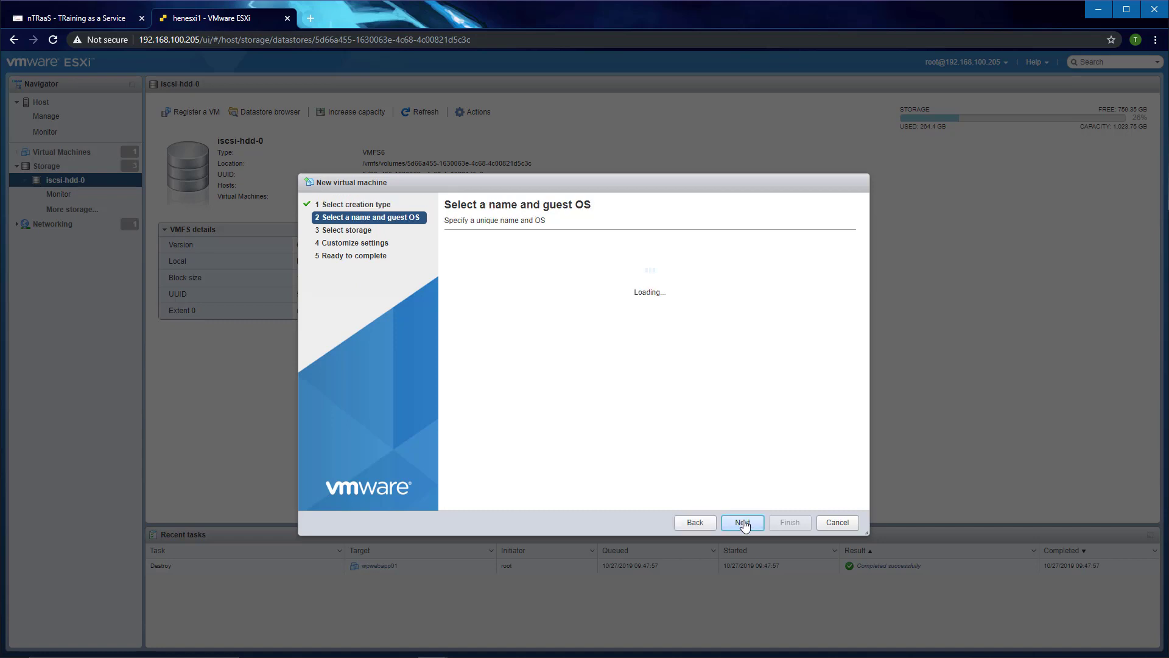
Step: Name the VM initial_setup with ESXi 6.7 compatibility
left_click(492, 264)
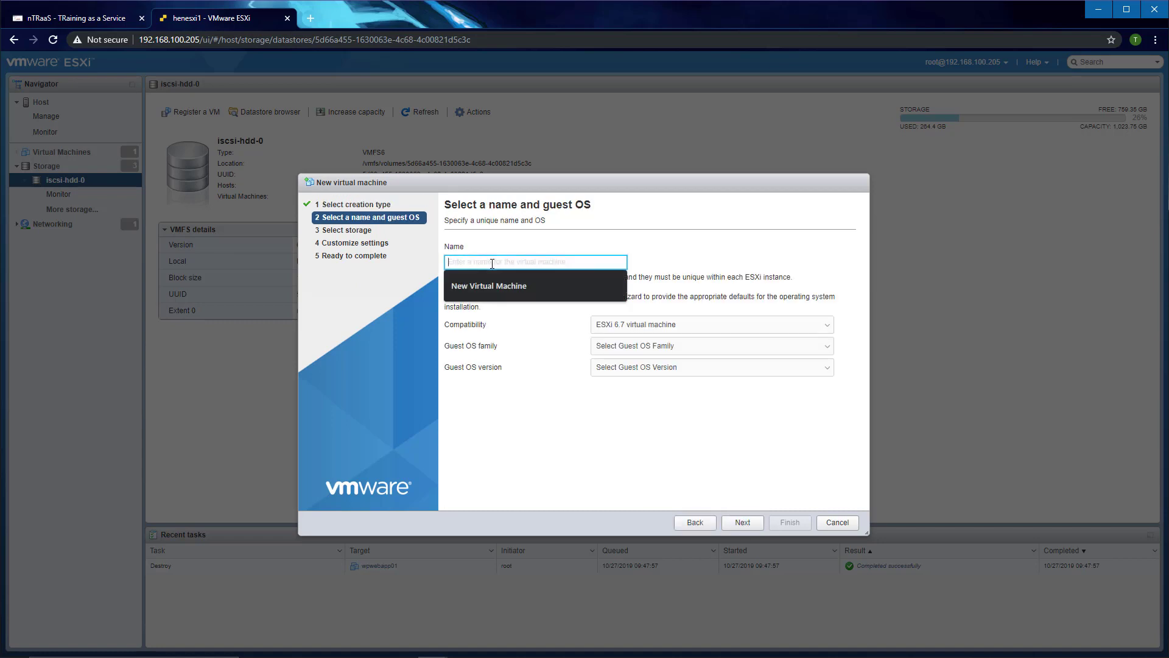
type("i")
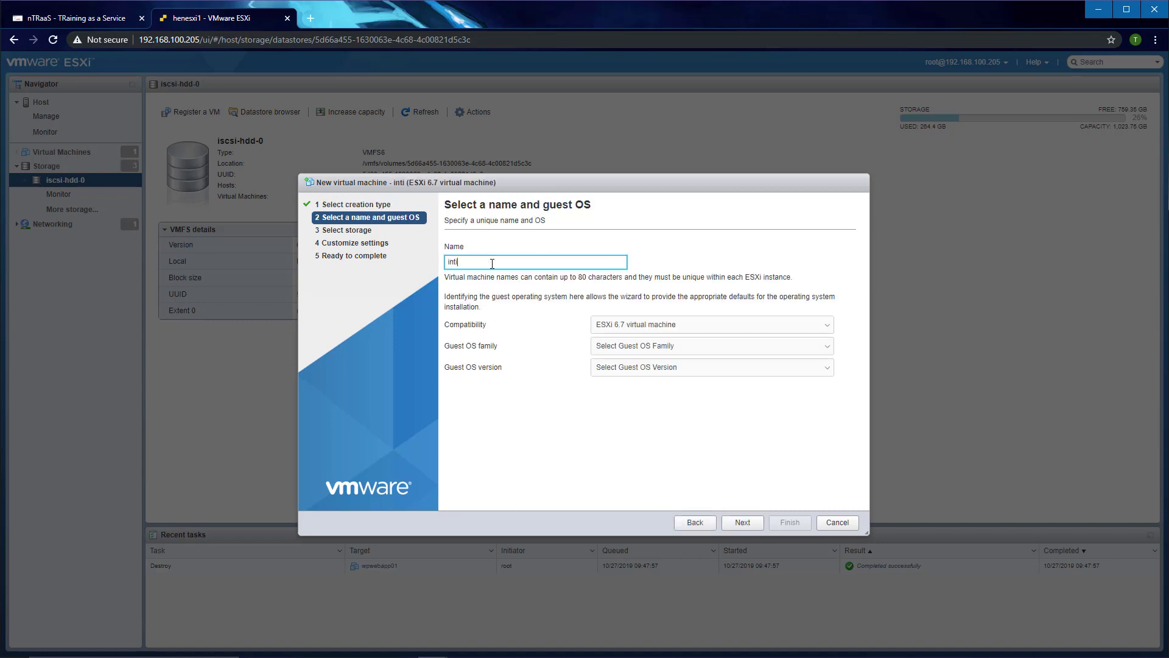
type("nitial_setup")
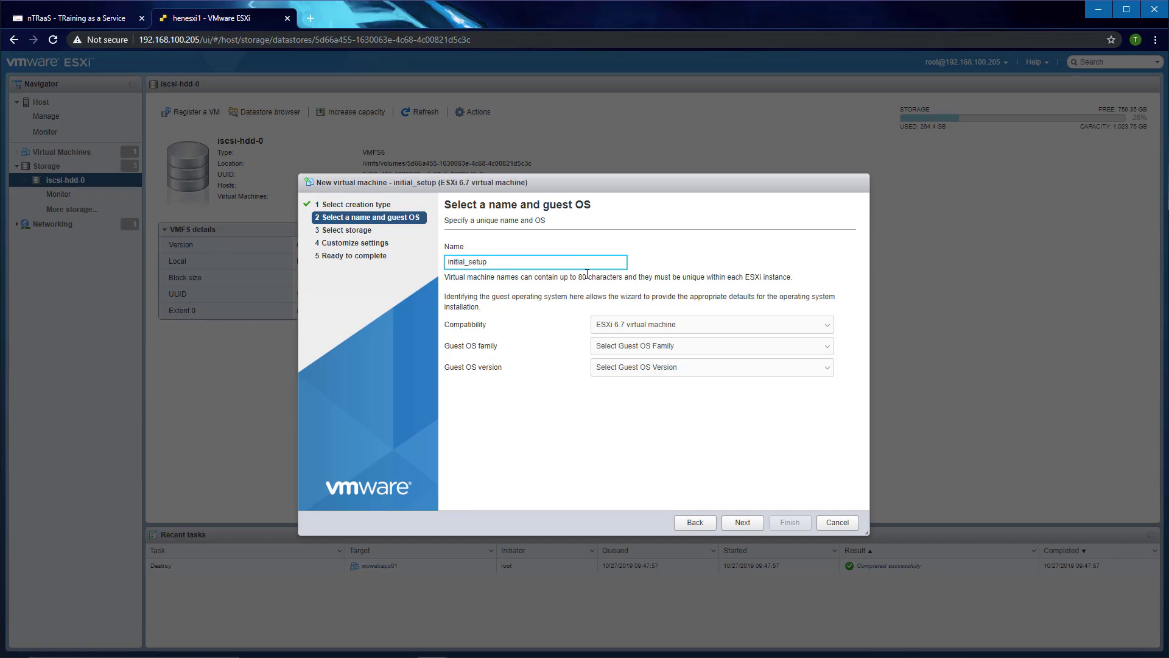
left_click(649, 328)
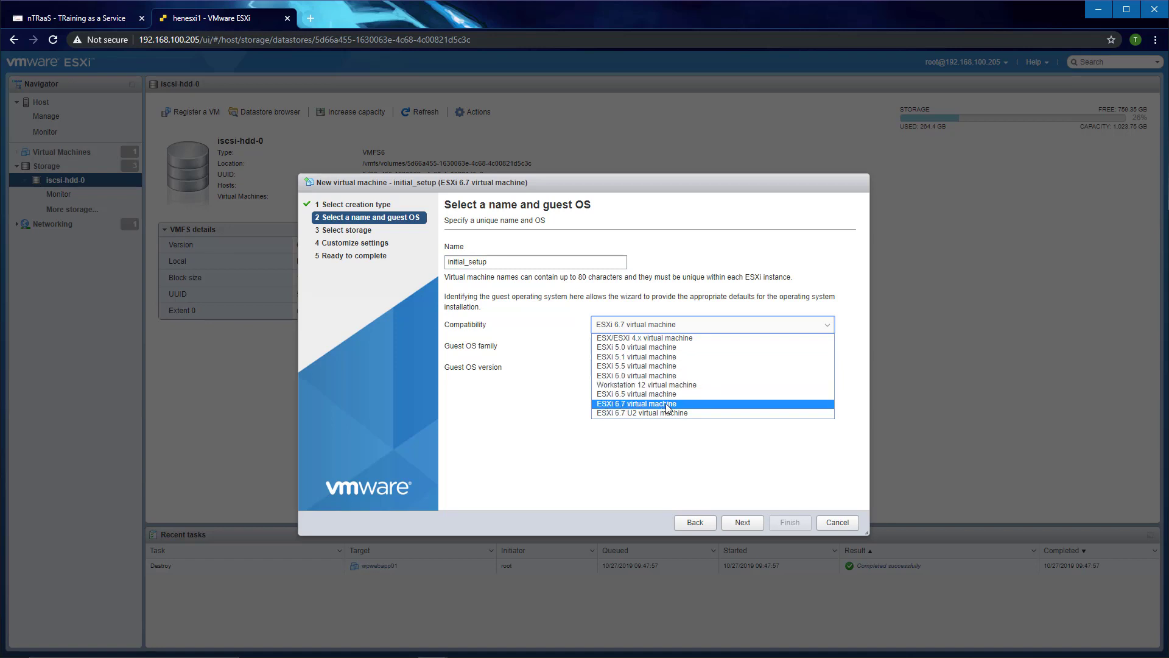
left_click(631, 414)
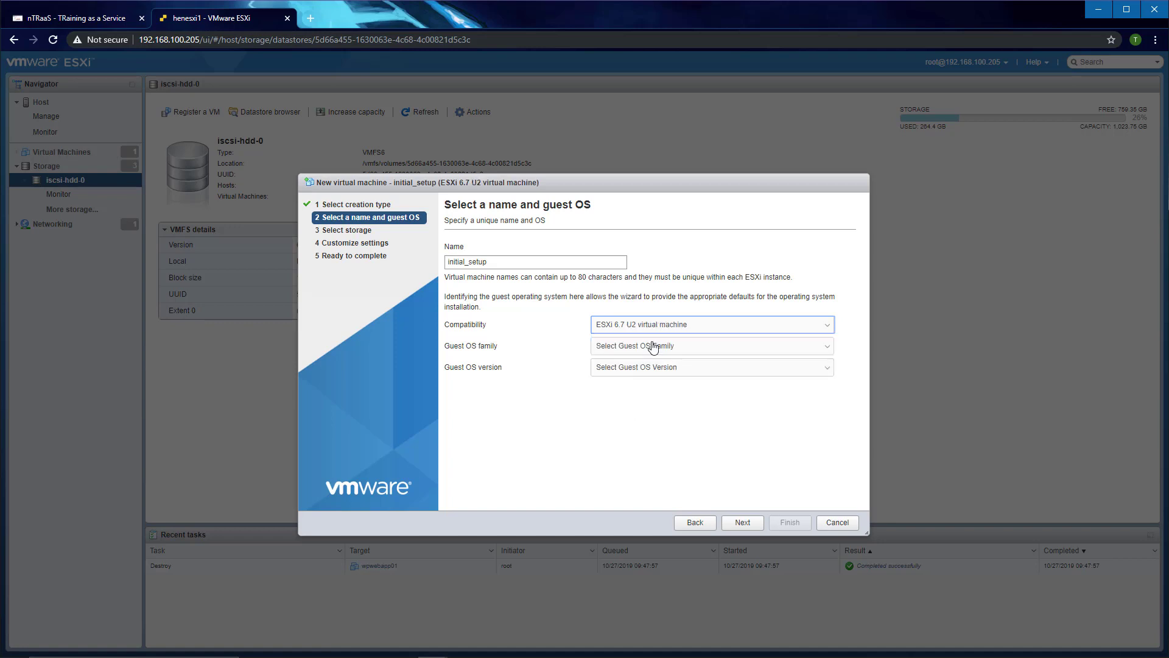
left_click(640, 326)
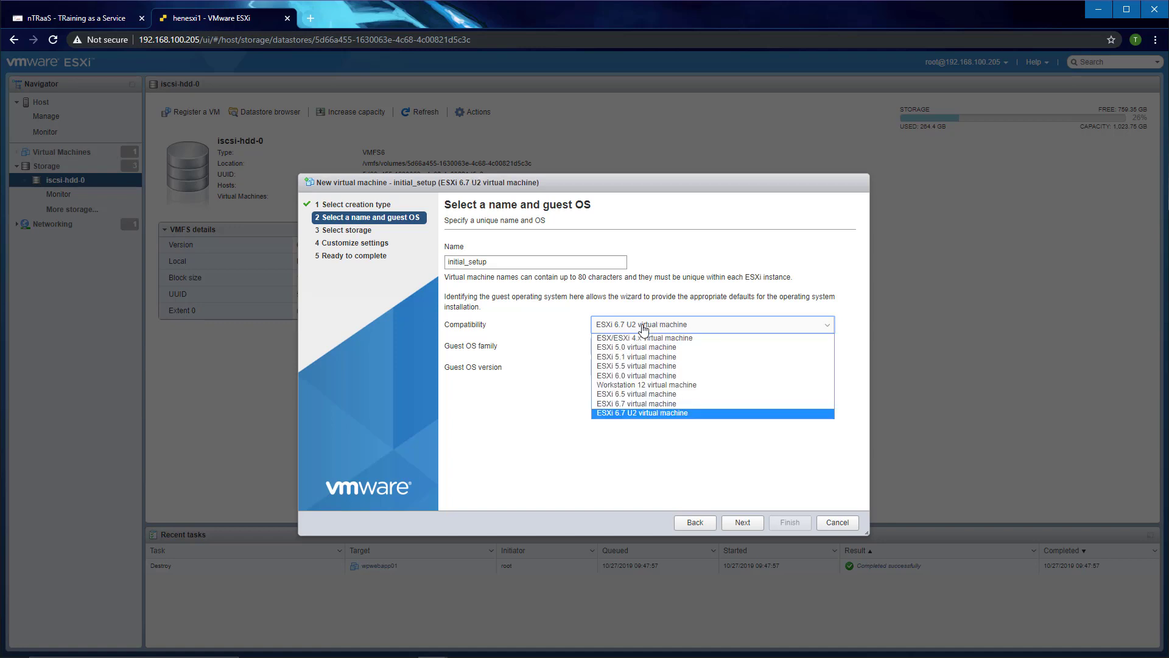
left_click(635, 407)
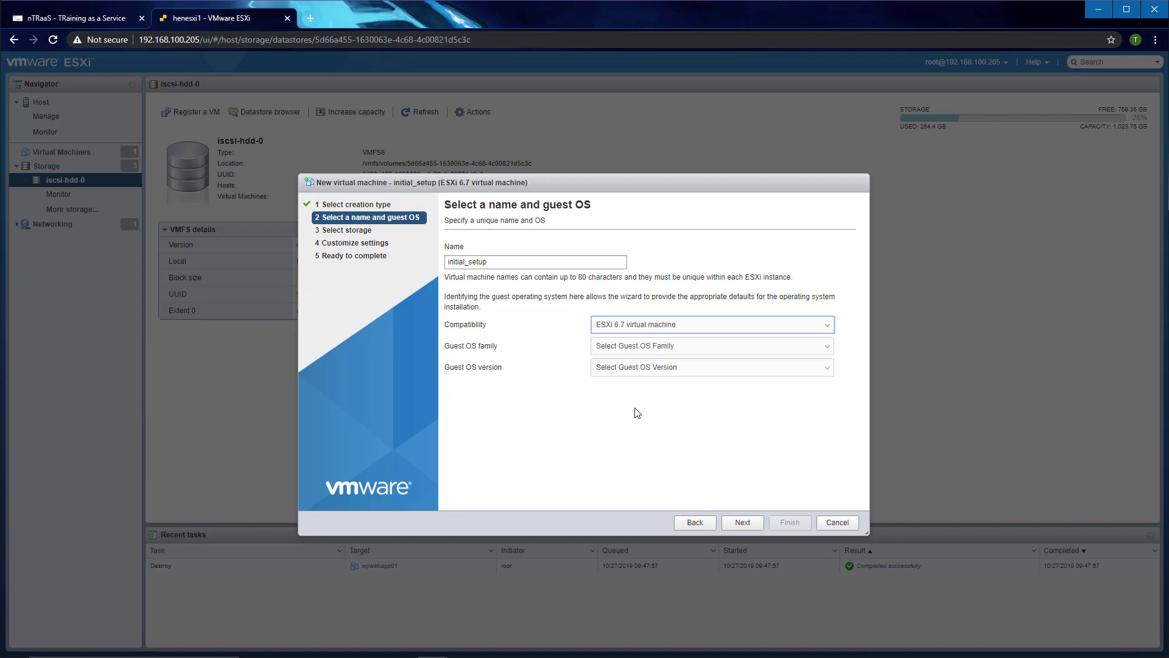
Step: Set the guest OS to Windows, version Windows Server 2016 or later (64-bit)
left_click(656, 348)
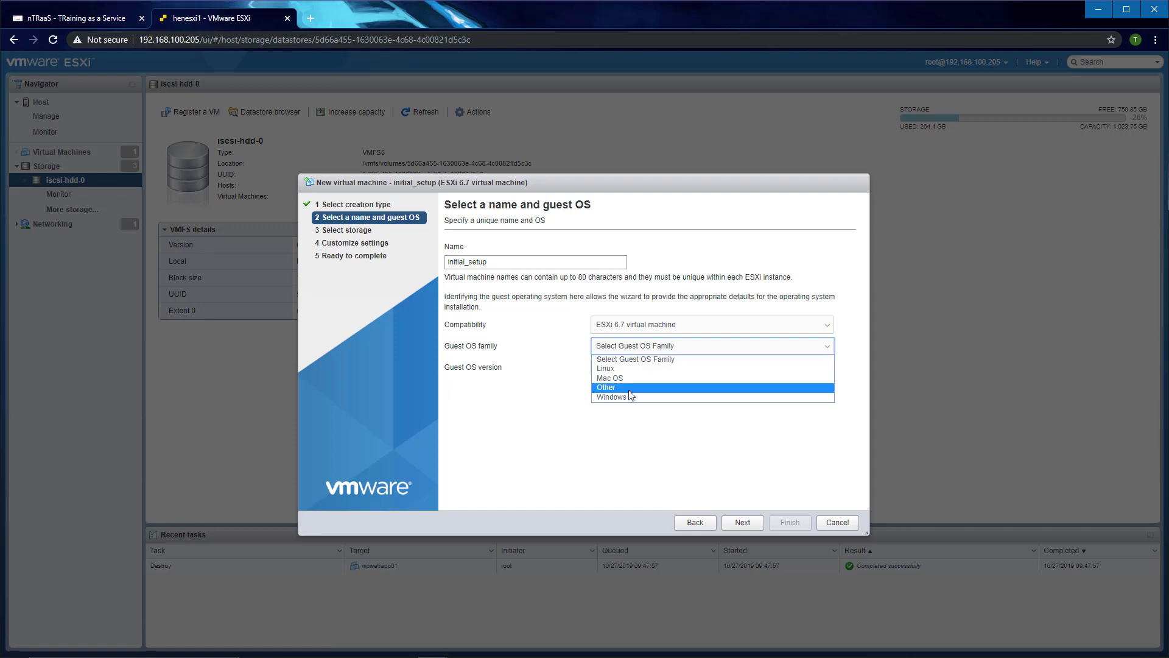
left_click(620, 397)
left_click(638, 370)
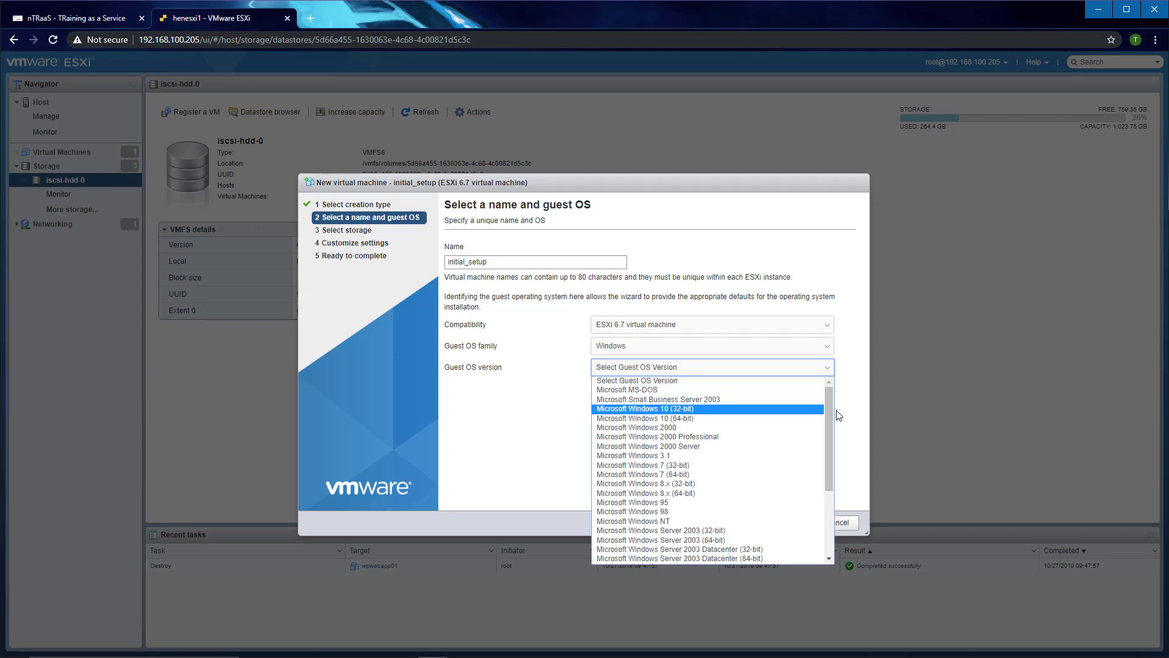
left_click_drag(829, 403, 828, 489)
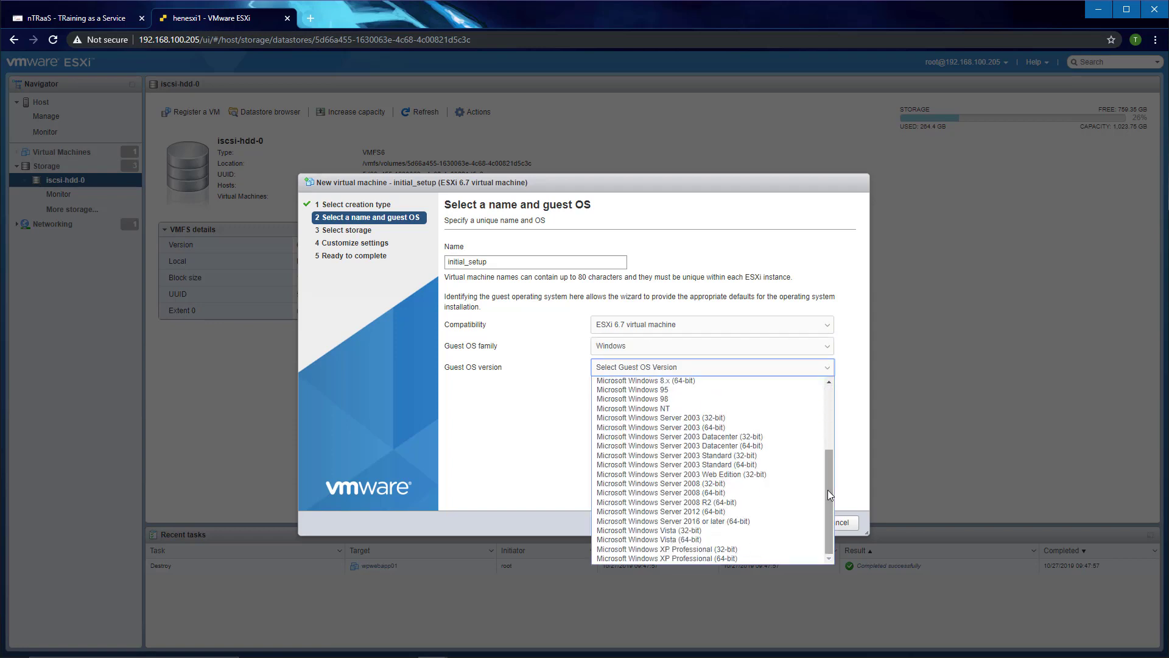
left_click(712, 521)
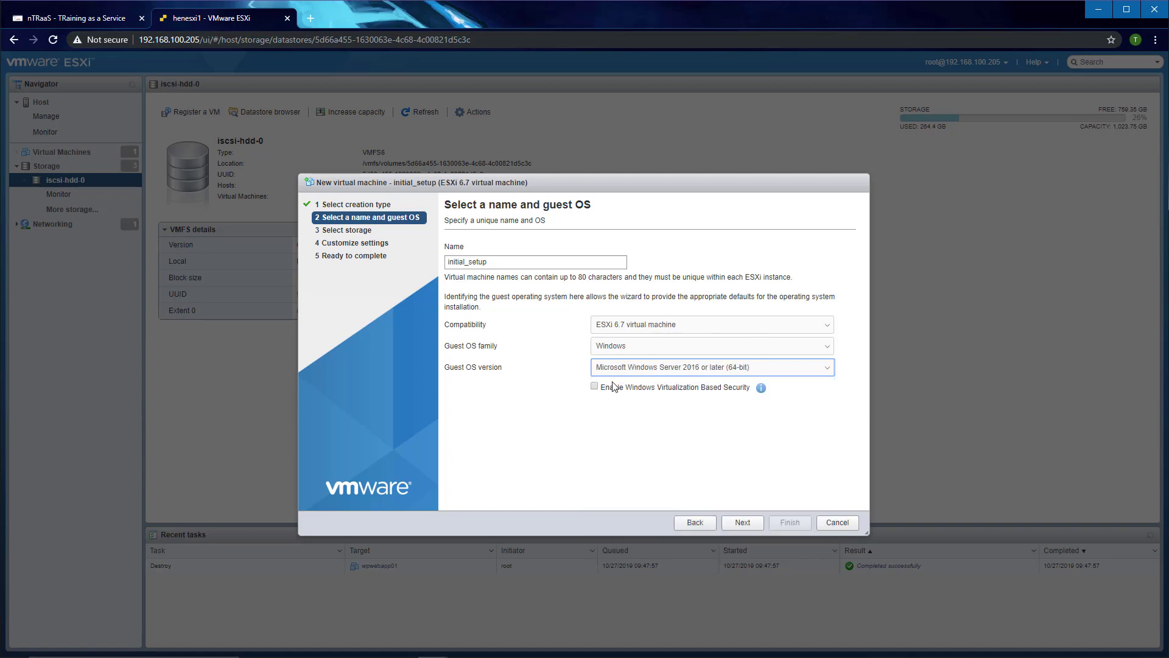
left_click(762, 388)
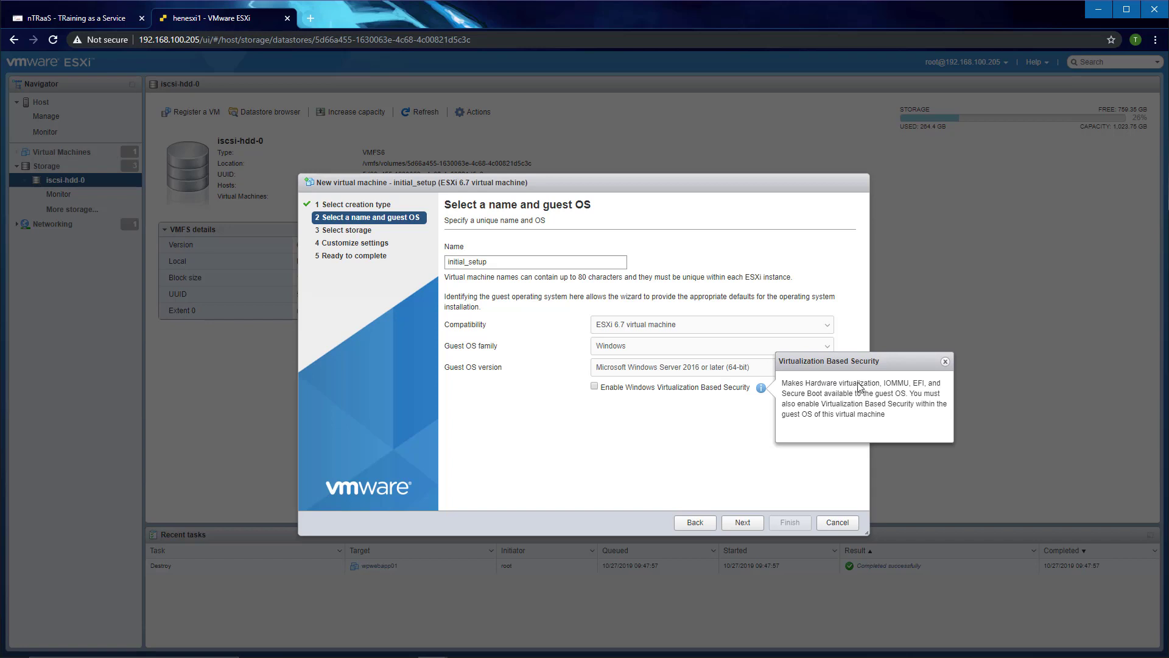
left_click(946, 362)
left_click(742, 523)
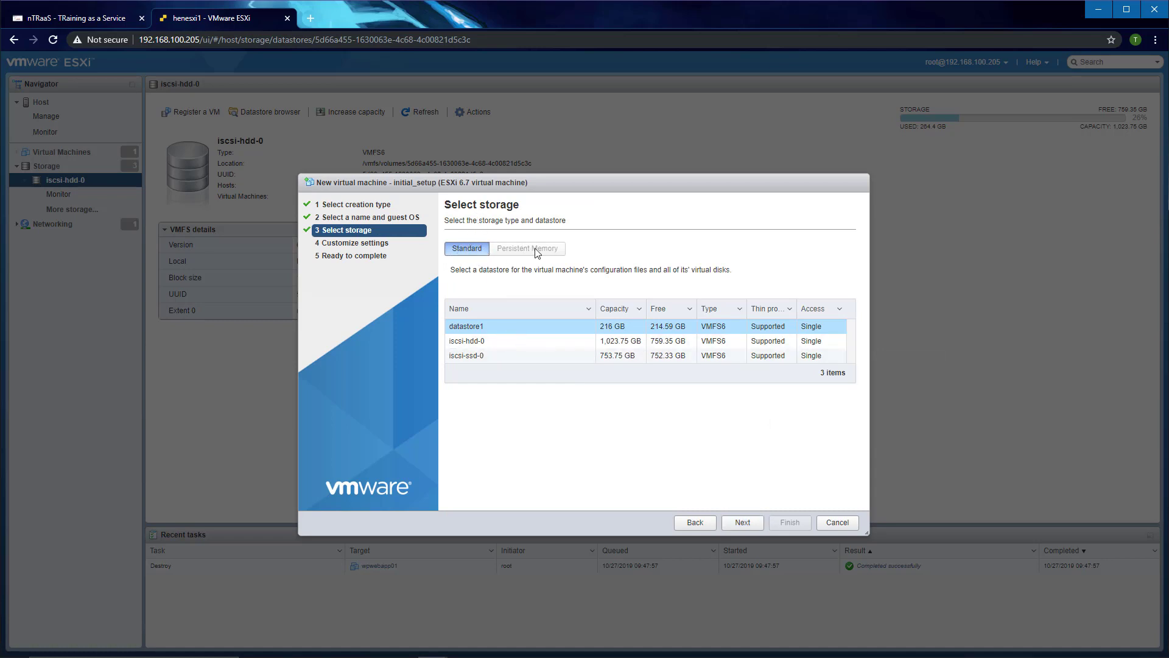
Step: Place the new VM on the iscsi-ssd-0 datastore
left_click(484, 361)
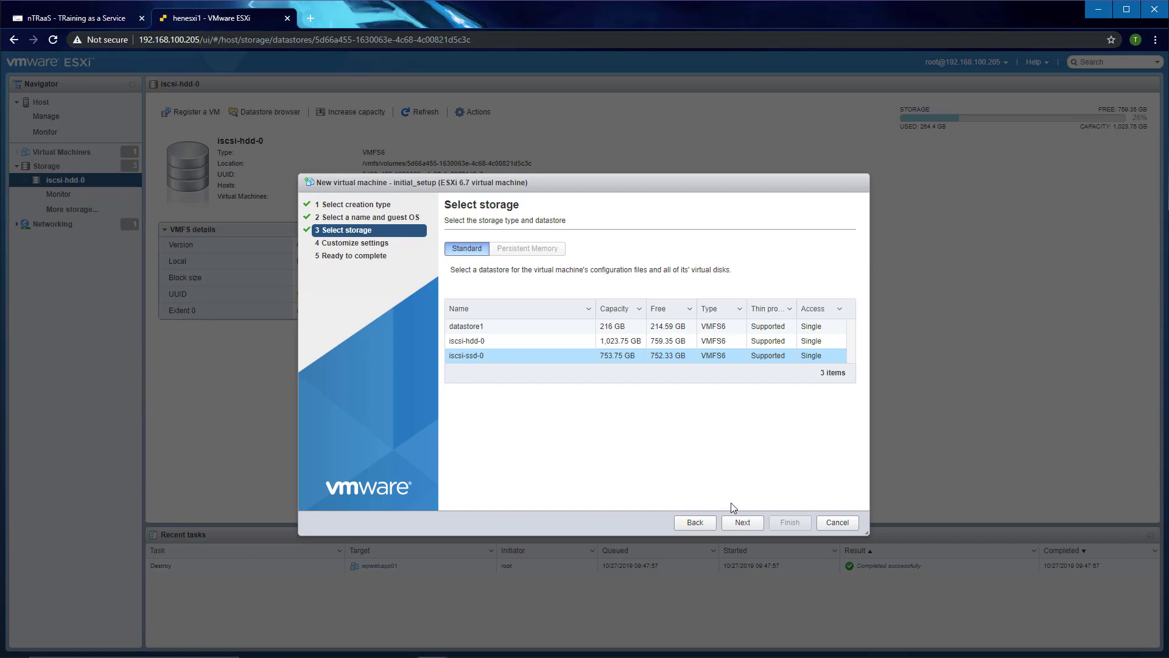
left_click(744, 524)
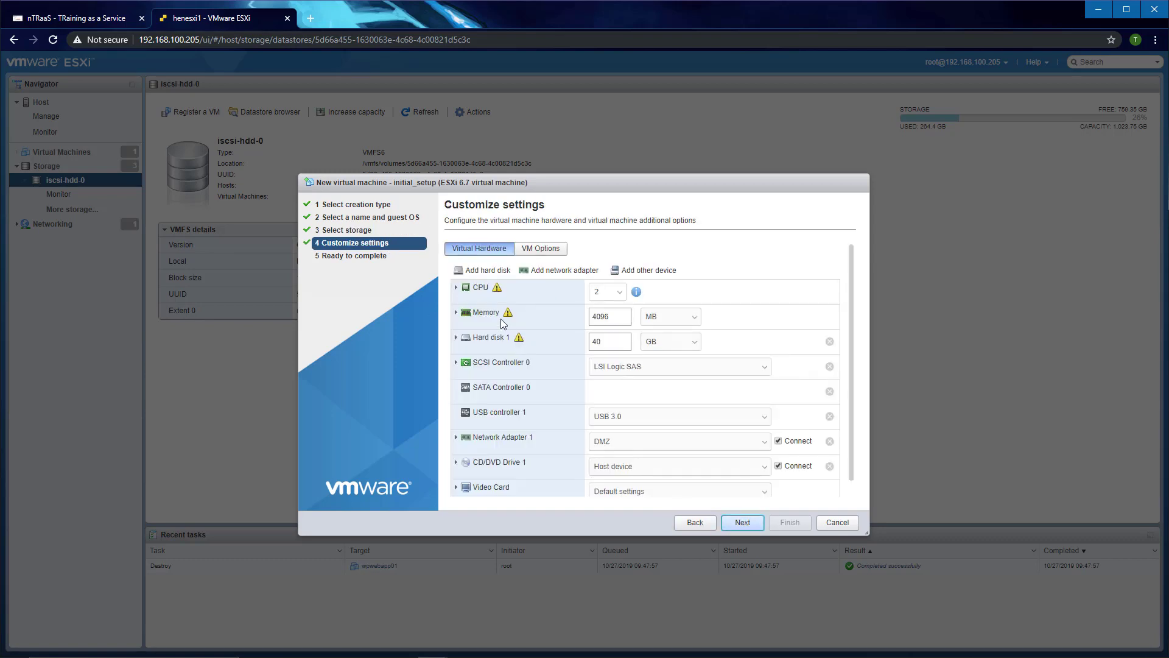
Step: Set the VM to 4 CPUs with 4 cores per socket, giving a single socket
left_click(457, 288)
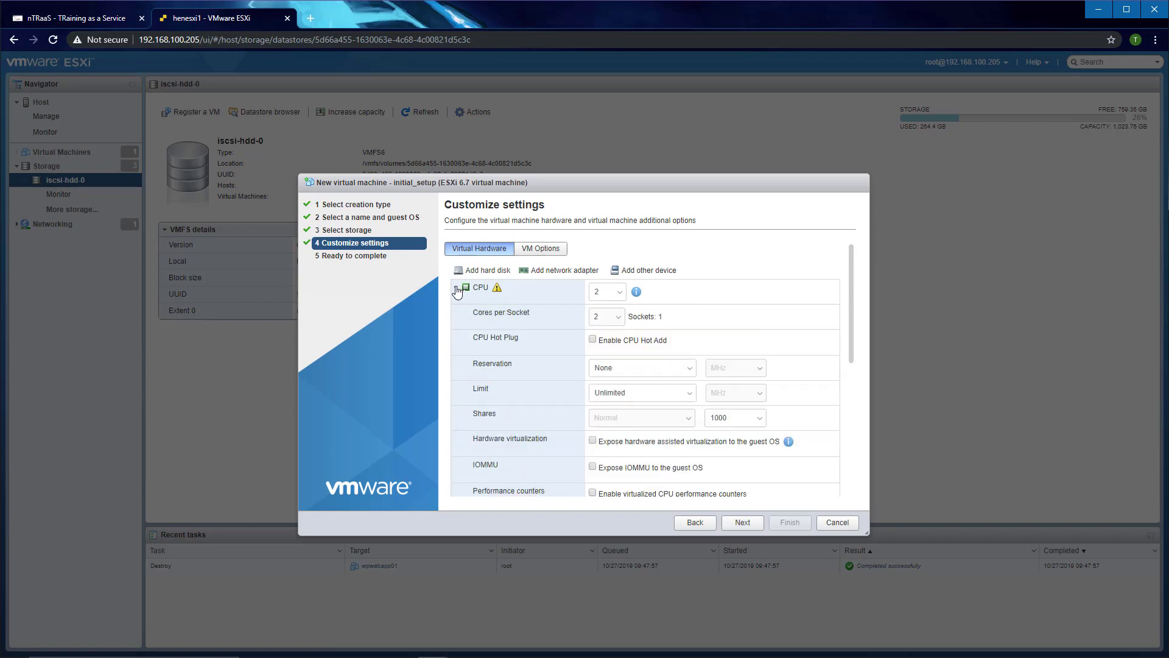
left_click(618, 294)
left_click(702, 292)
left_click_drag(663, 316, 642, 314)
left_click(606, 316)
left_click(606, 330)
left_click(620, 293)
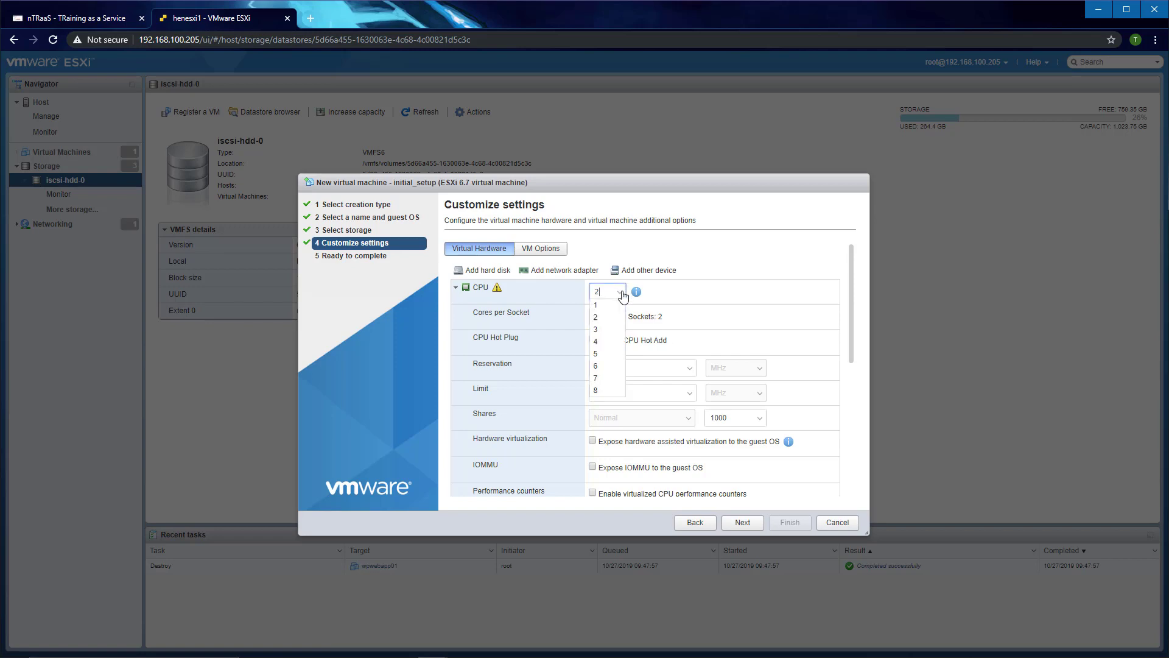
left_click(601, 344)
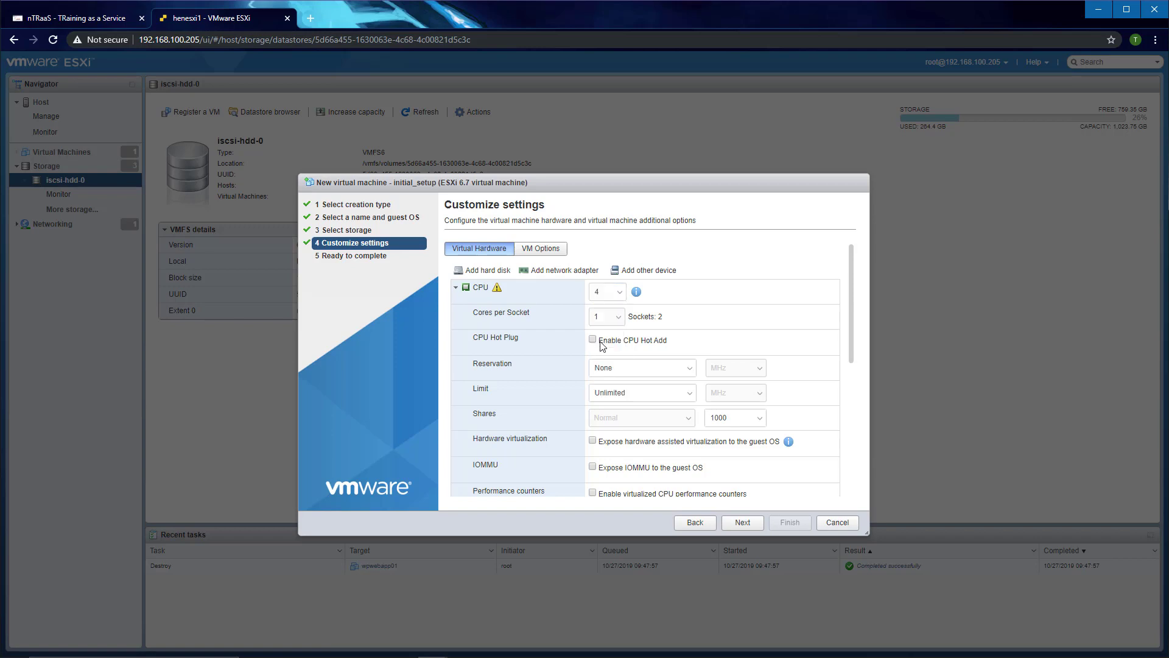
left_click(620, 319)
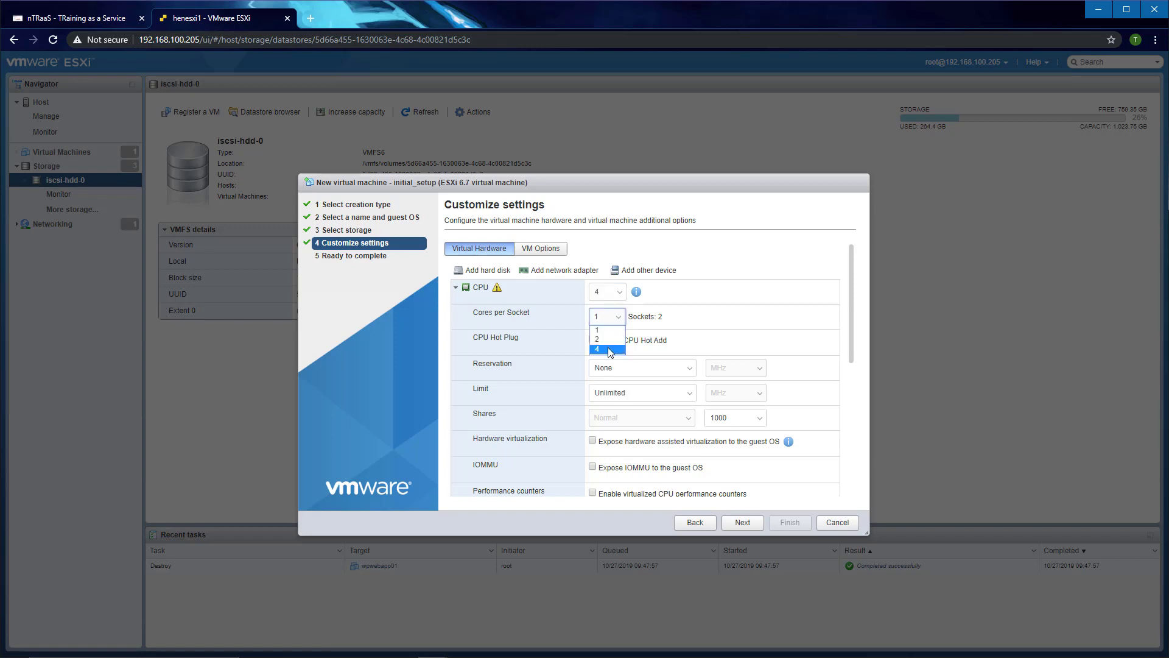
left_click(611, 350)
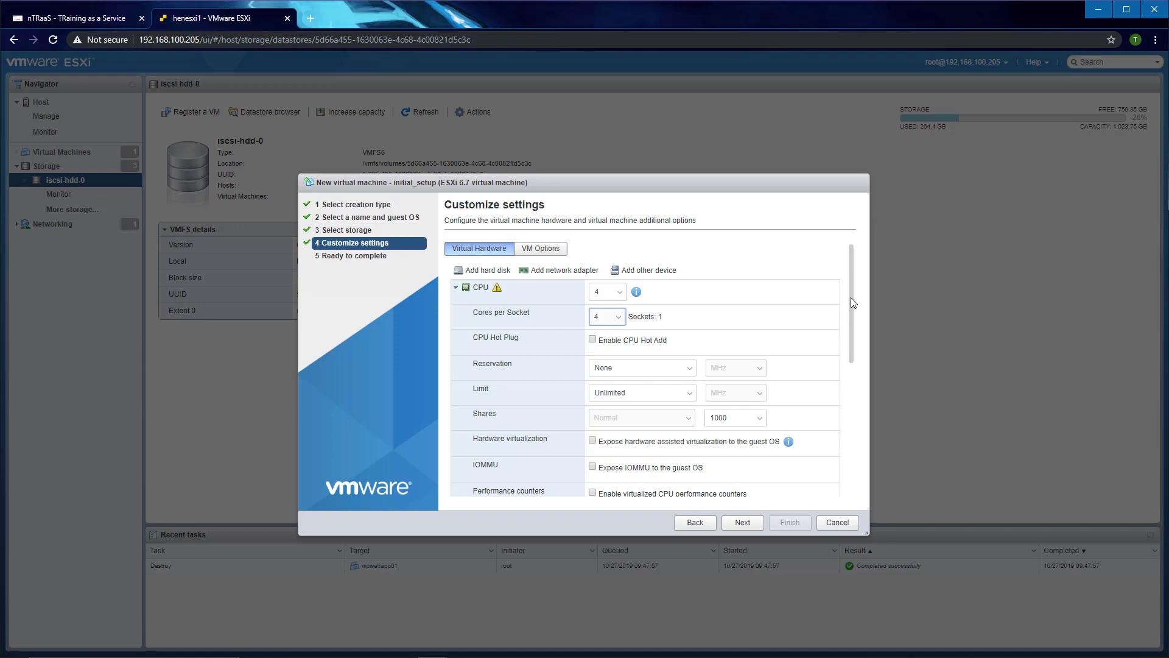
left_click_drag(851, 298, 850, 316)
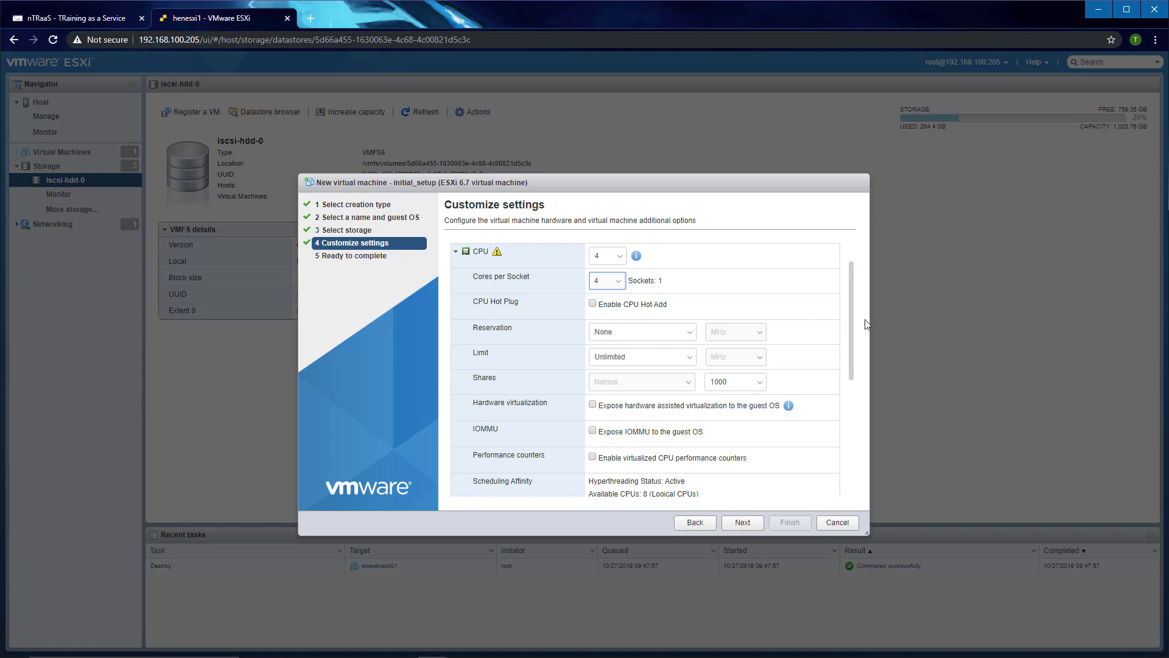
Step: Set the VM's RAM to 8 GB and reserve all guest memory (all locked)
left_click_drag(850, 304, 868, 409)
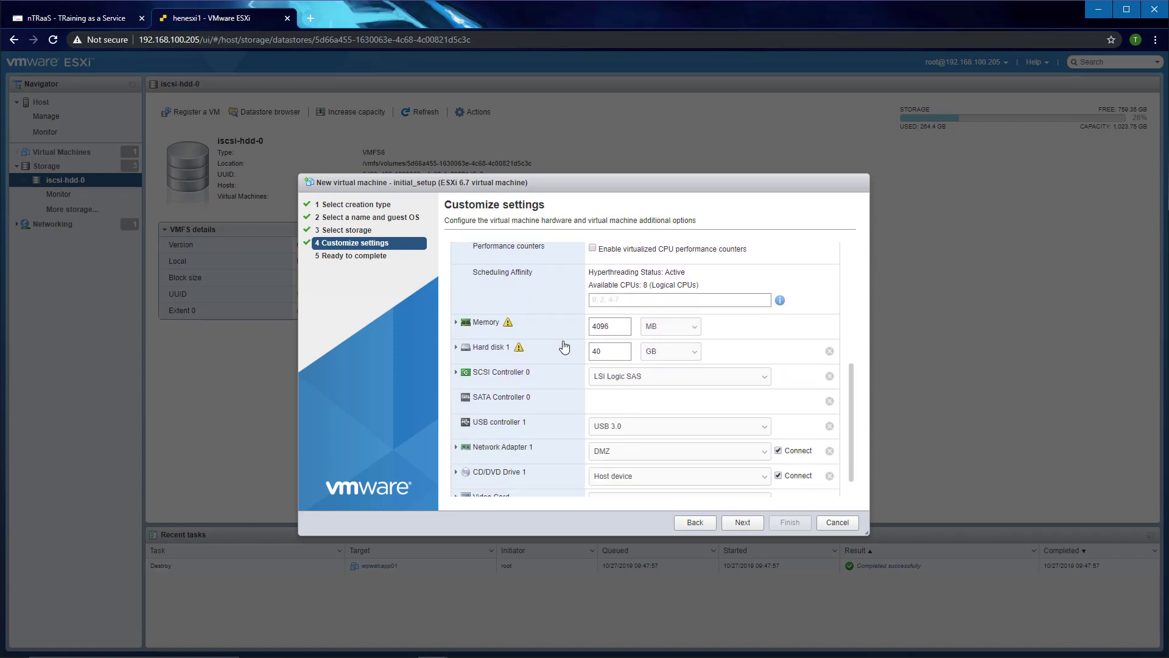
left_click(457, 321)
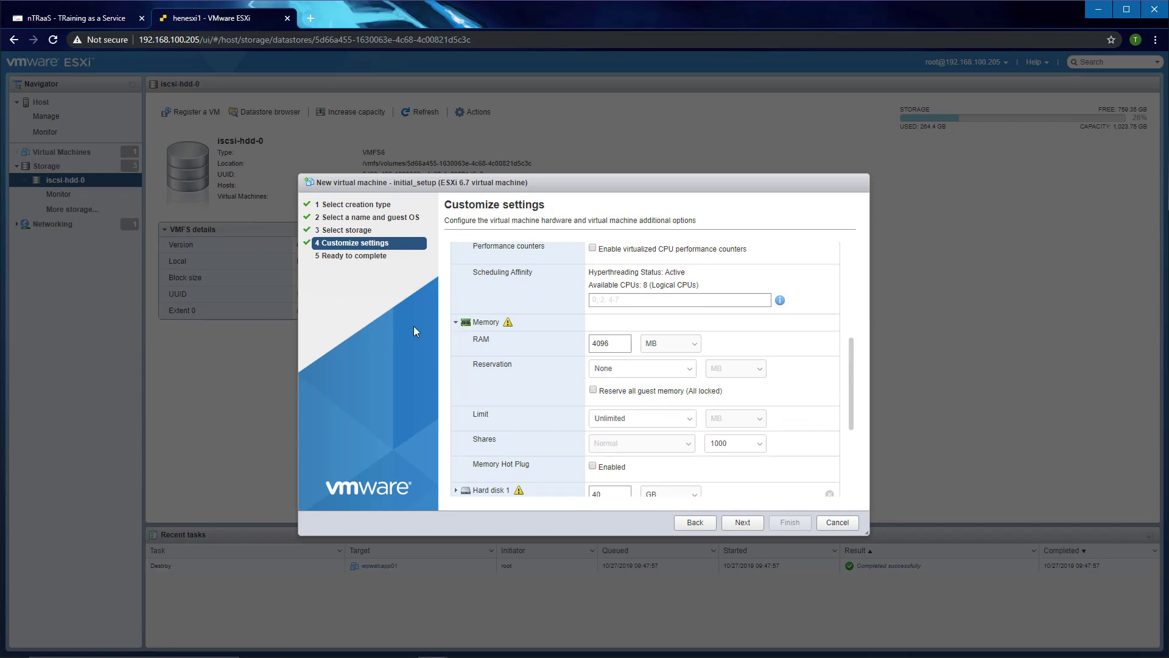
left_click(676, 344)
left_click(664, 359)
type("8")
left_click(593, 391)
Step: Make the 40 GB Hard disk 1 on iscsi-ssd-0 thin provisioned
left_click_drag(851, 358, 851, 415)
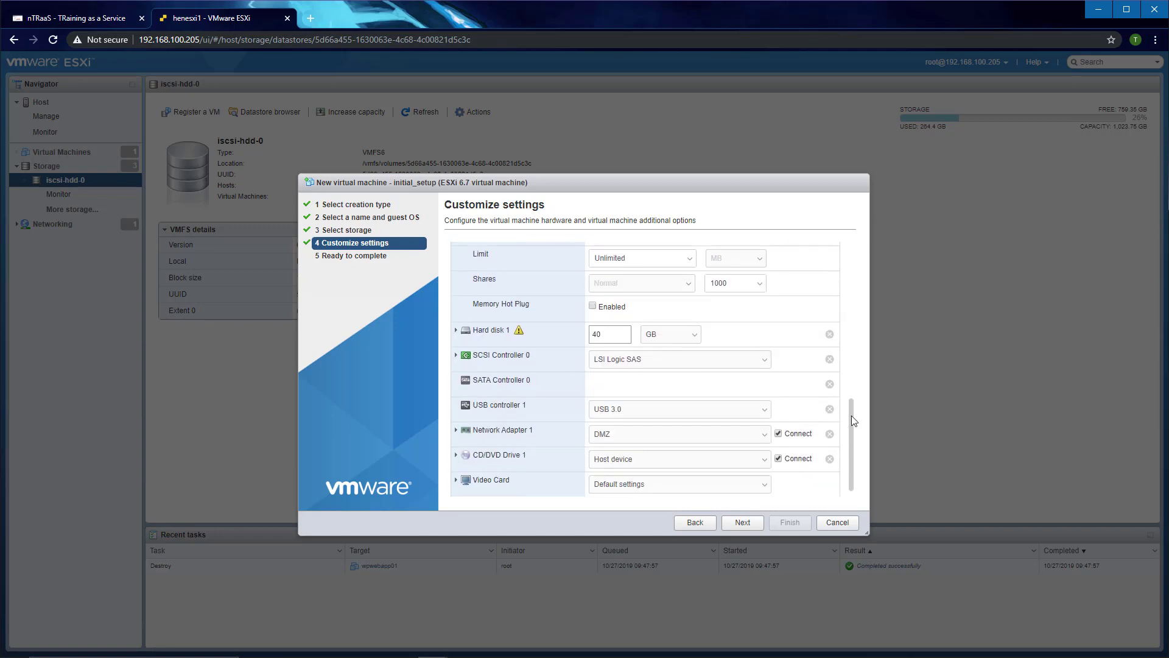
left_click(514, 334)
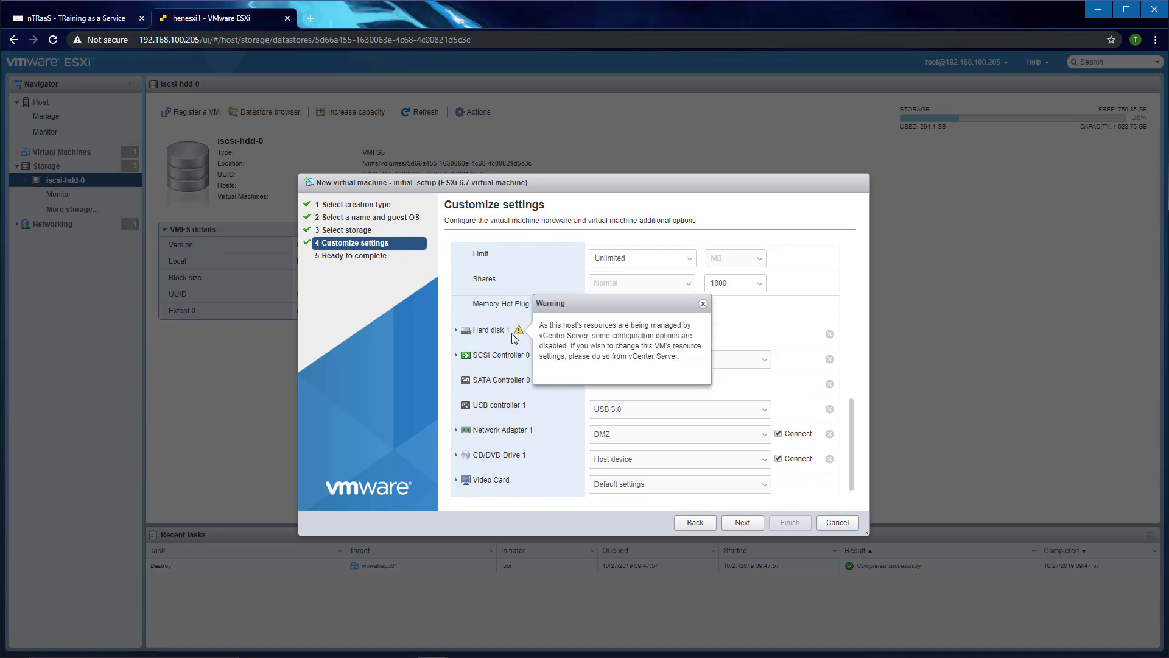
left_click(455, 330)
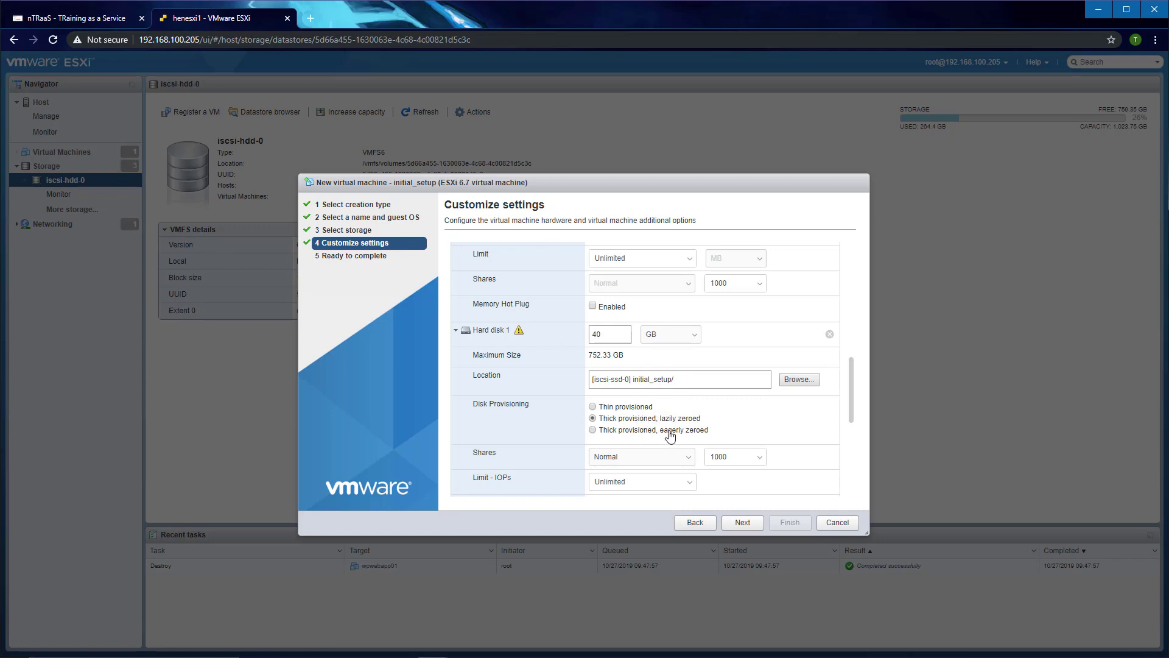
left_click(593, 407)
left_click_drag(852, 378, 842, 457)
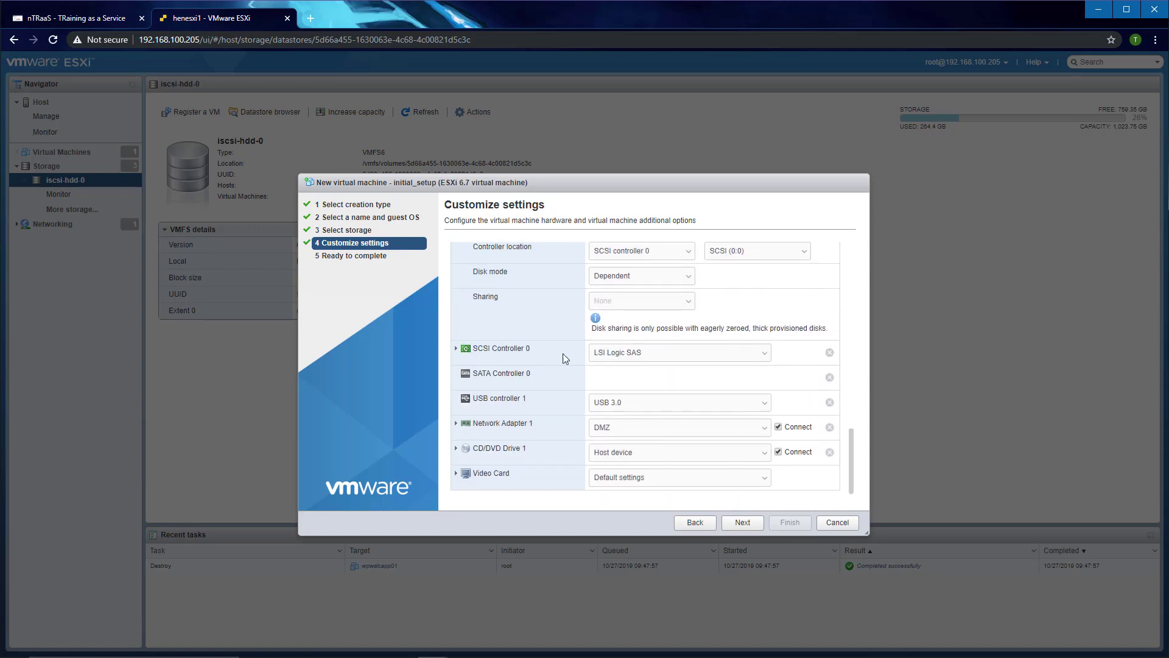
left_click(644, 357)
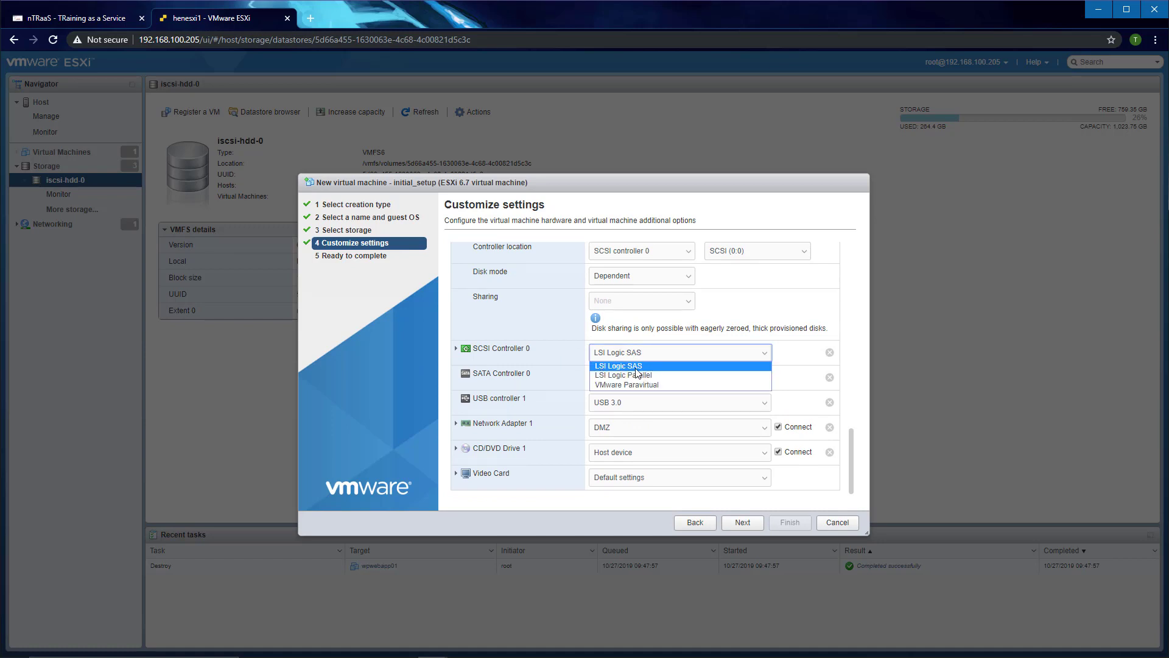
Step: Keep the LSI Logic SAS controller, E1000e adapter type and automatic MAC for Network Adapter 1
left_click(639, 366)
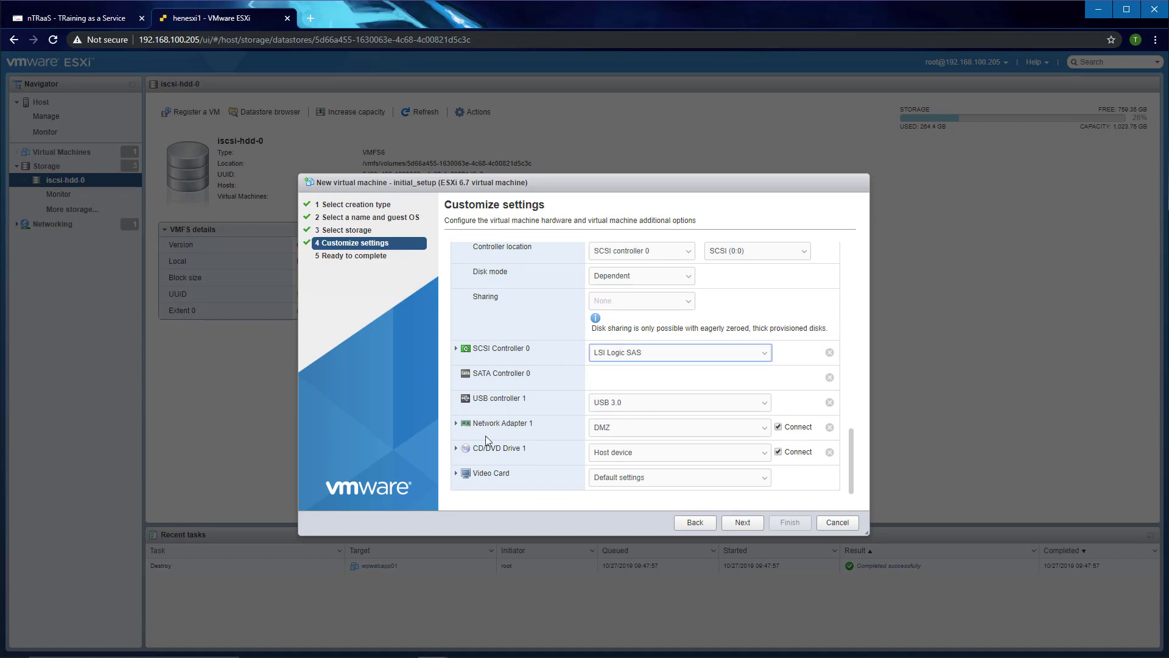
left_click(457, 425)
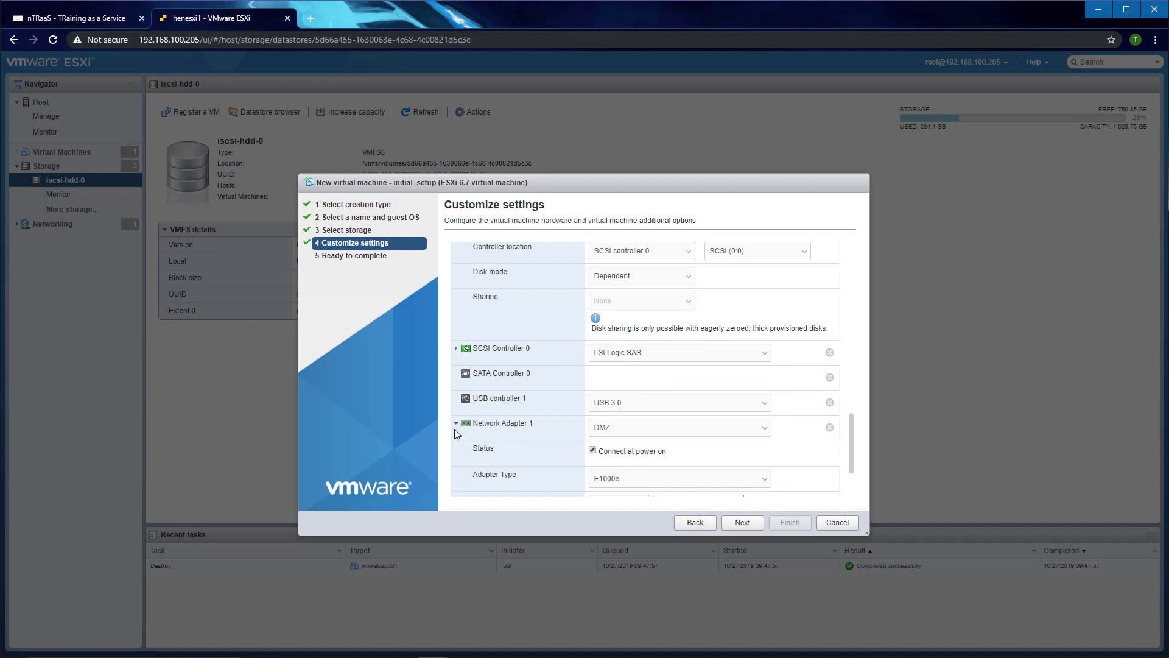
left_click_drag(851, 440, 848, 465)
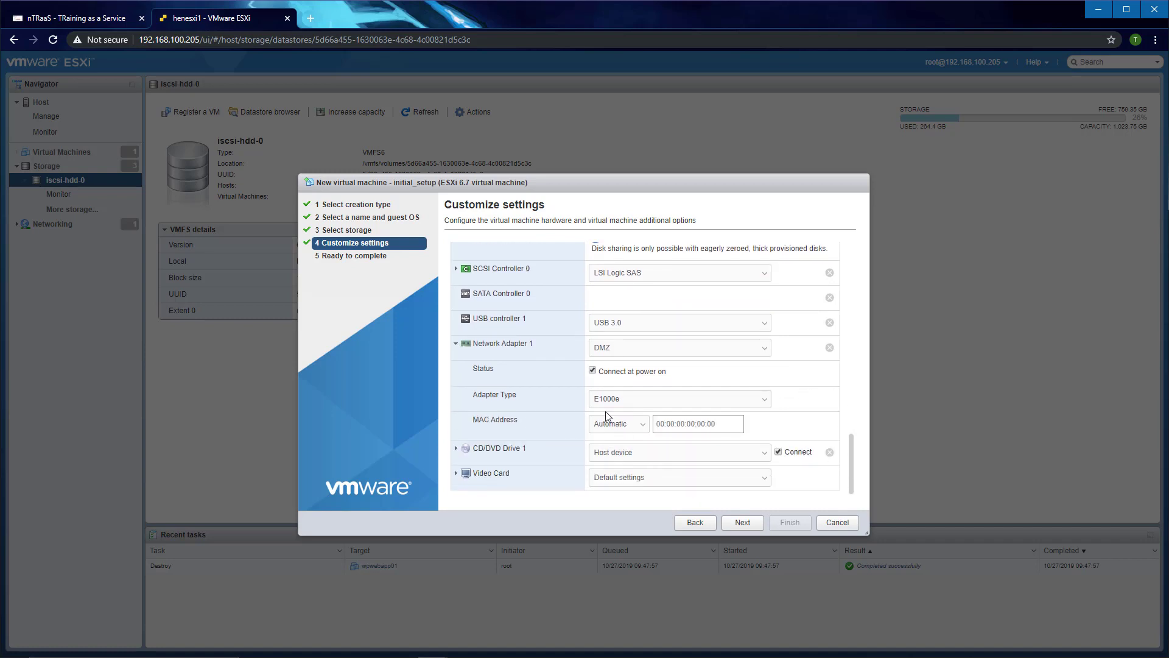
left_click(627, 405)
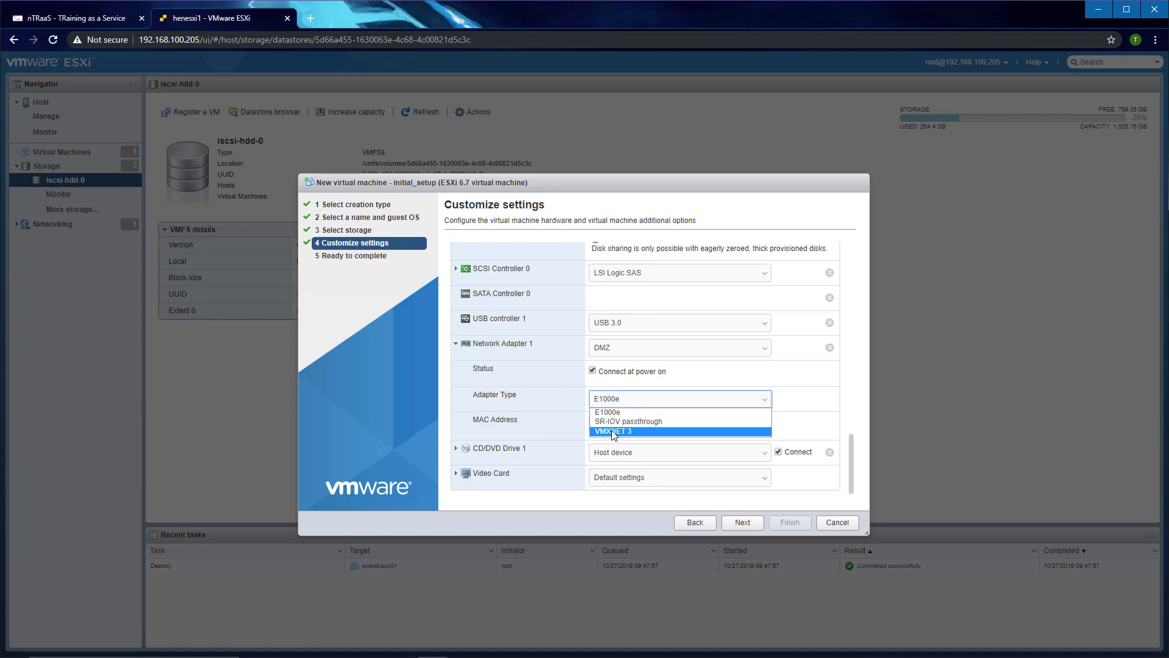
left_click(672, 401)
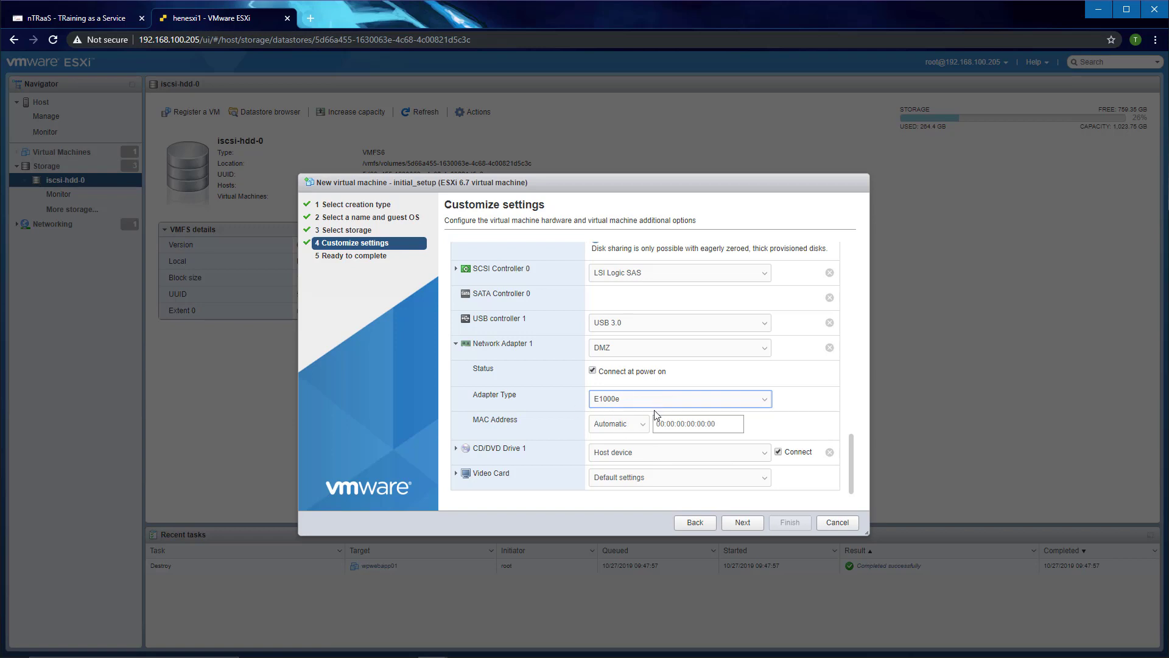
left_click(644, 426)
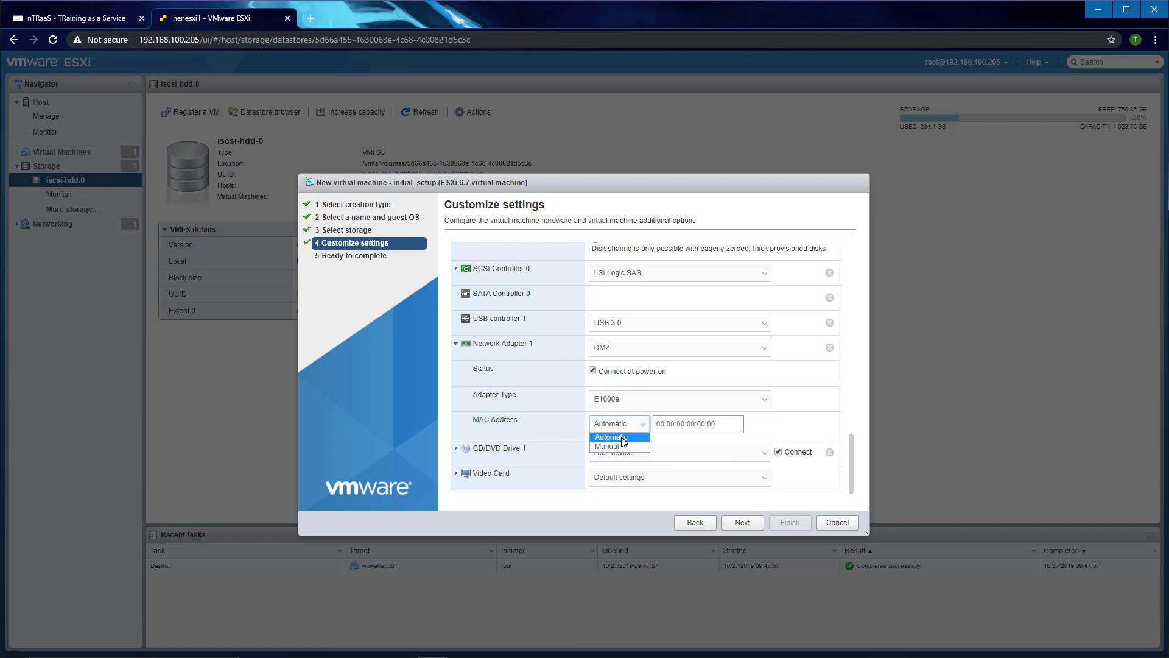
left_click(622, 438)
left_click(765, 458)
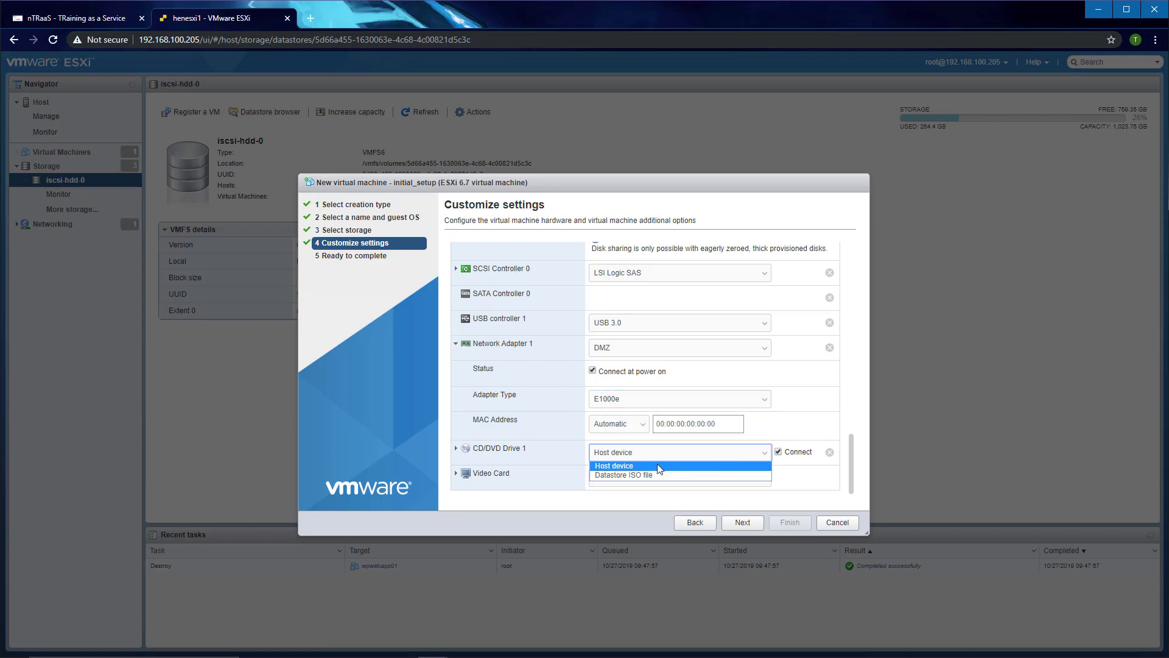
Step: Load server2019.iso from iscsi-hdd-0's ISOs folder into the CD/DVD drive and finish creating initial_setup
left_click(644, 476)
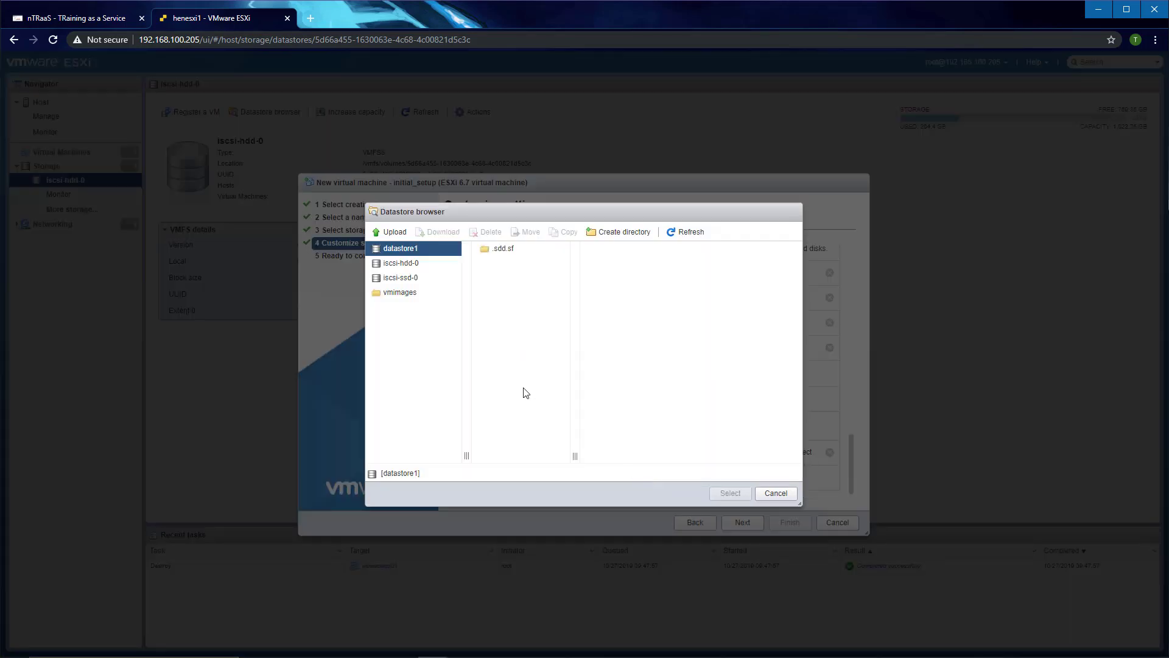
left_click(401, 265)
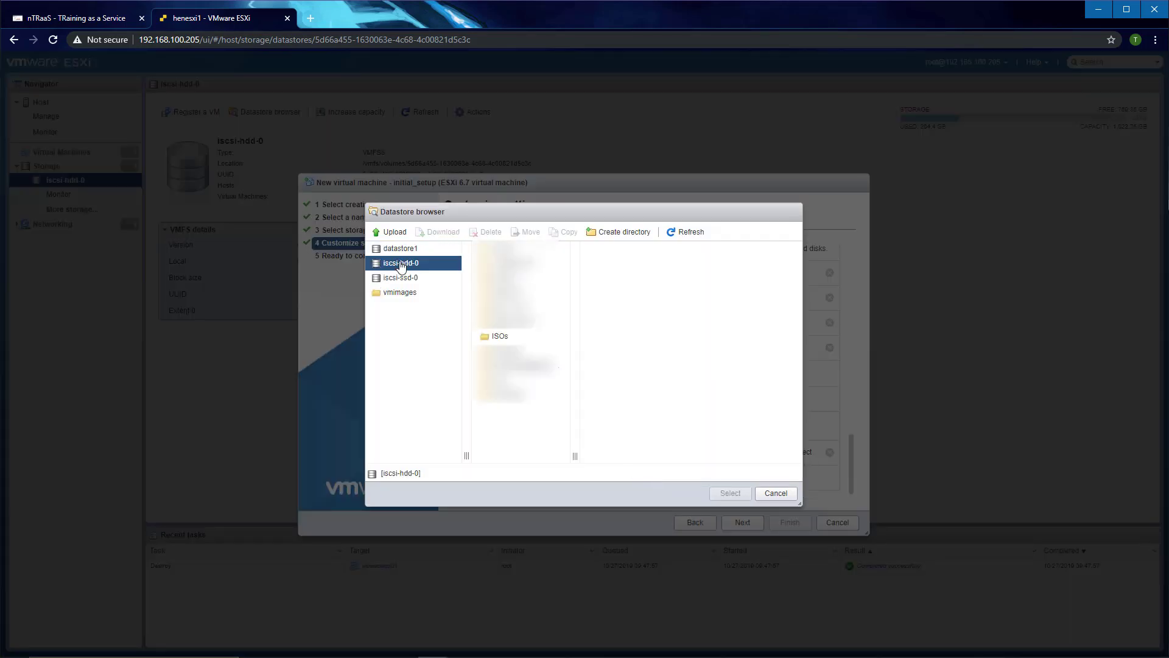
left_click(498, 339)
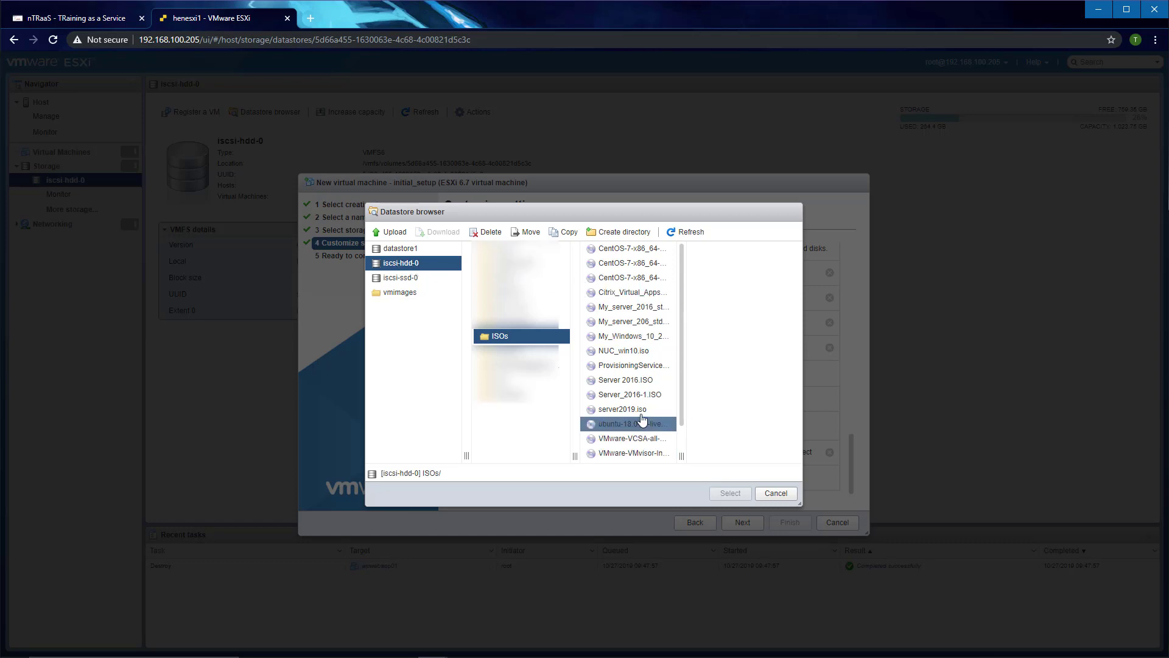
left_click(621, 413)
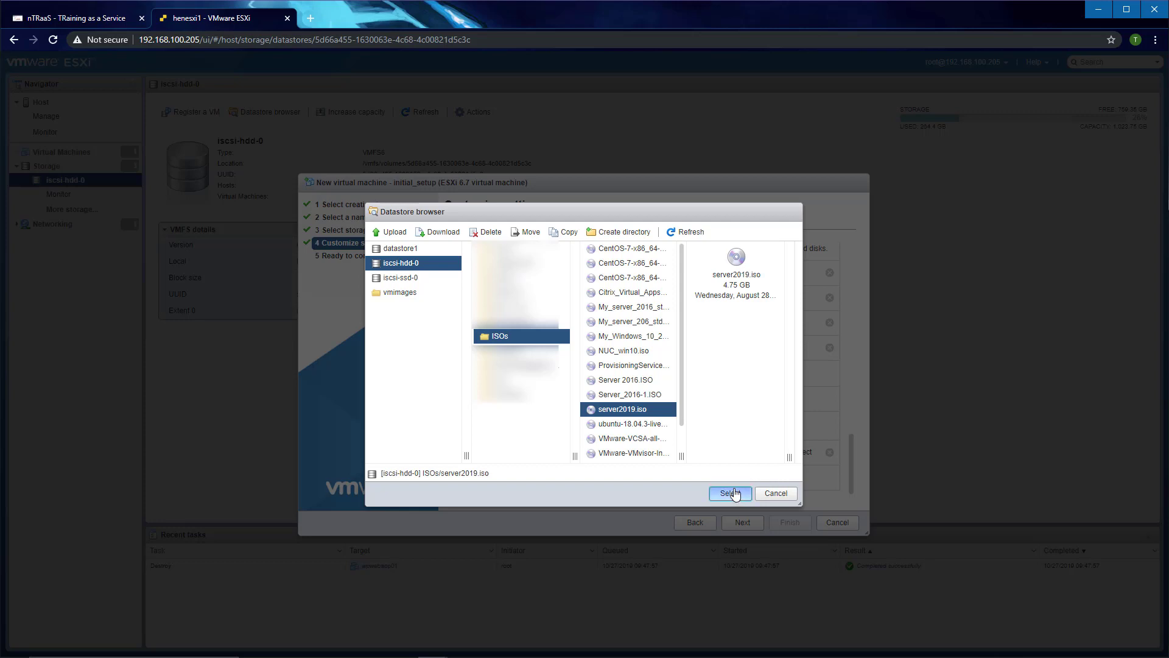
left_click(732, 492)
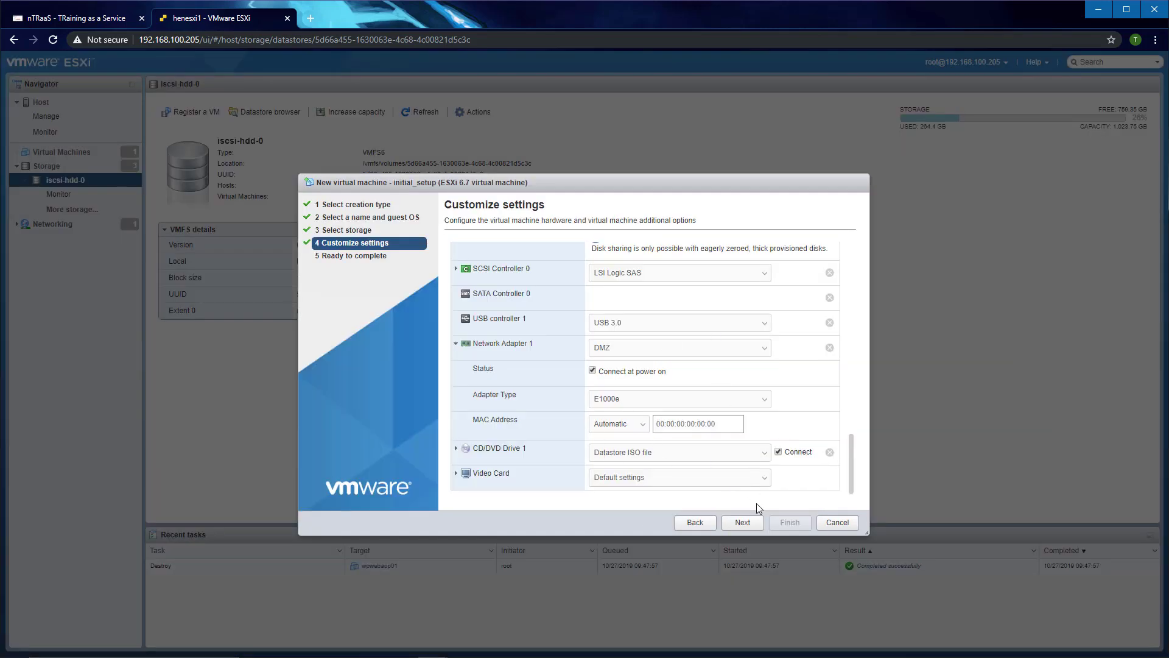
left_click(743, 522)
left_click(789, 523)
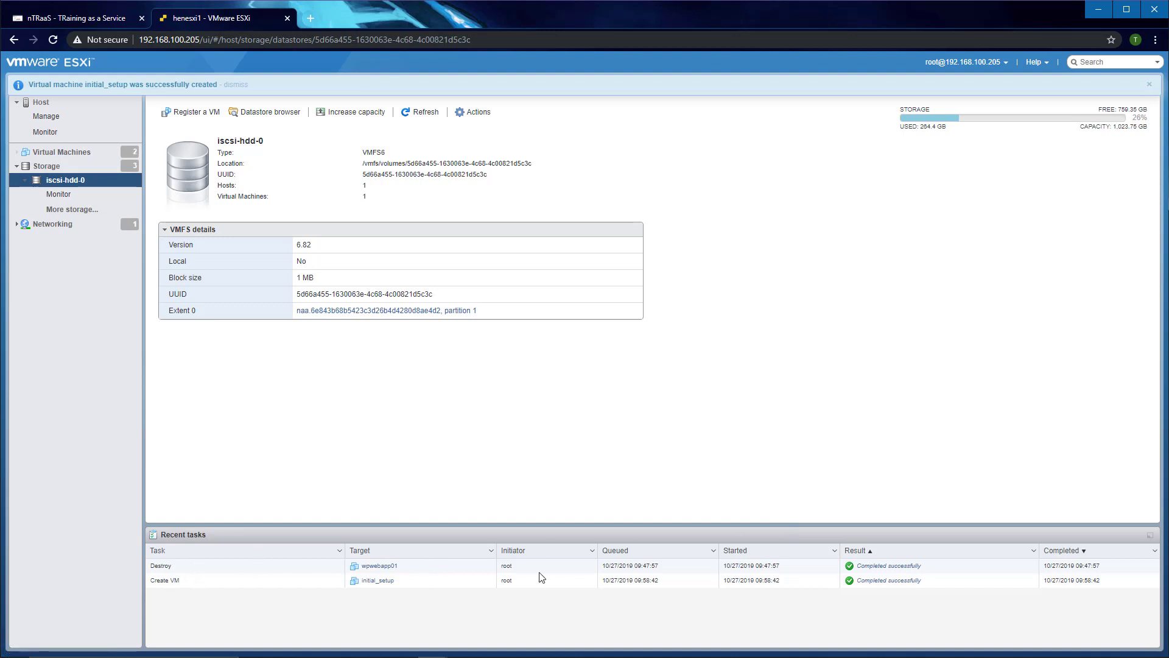
Step: Open the initial_setup VM's summary page from the Virtual Machines list
left_click(78, 155)
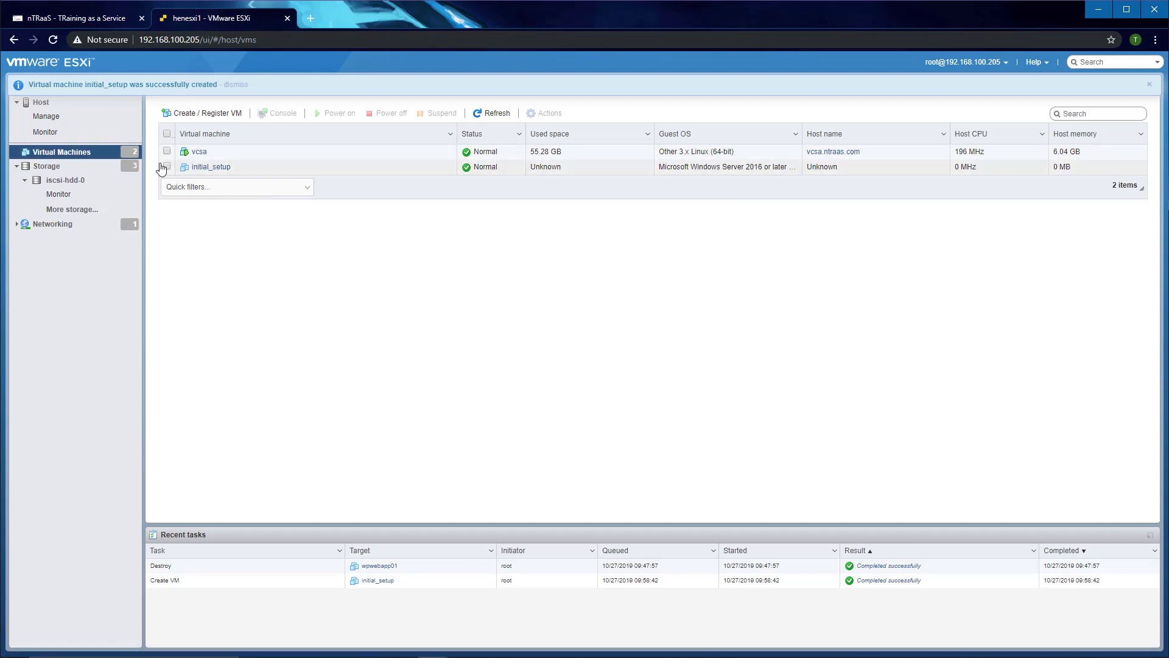
left_click(214, 166)
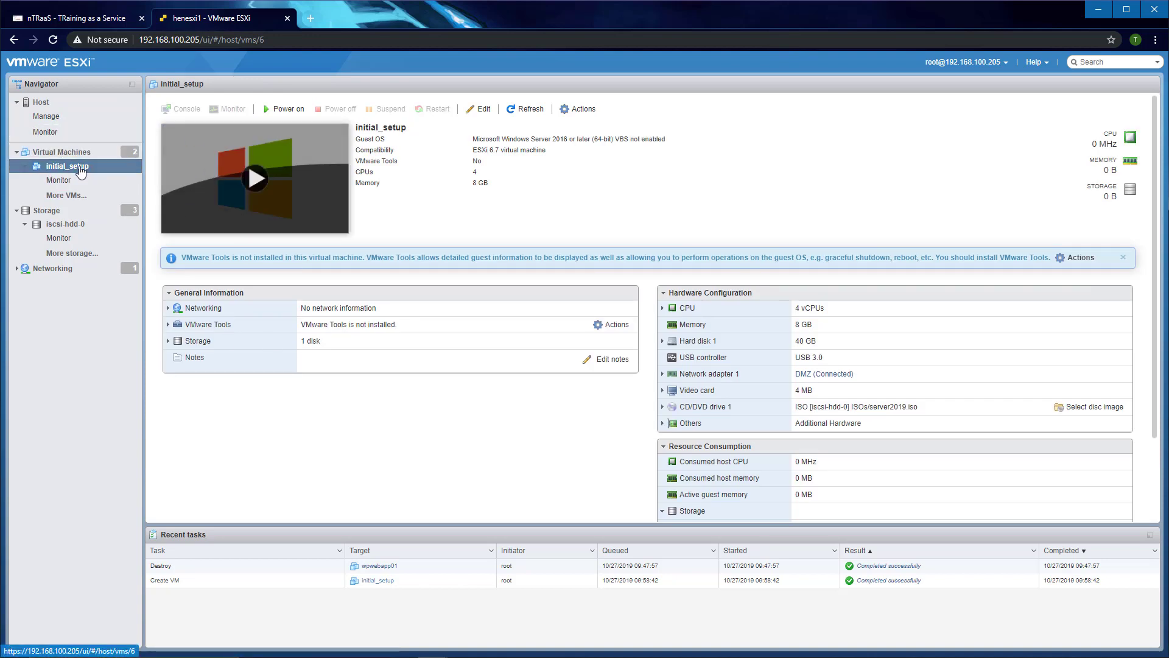
Step: Power on initial_setup and boot it from the Windows Server 2019 disc in the console
left_click(283, 110)
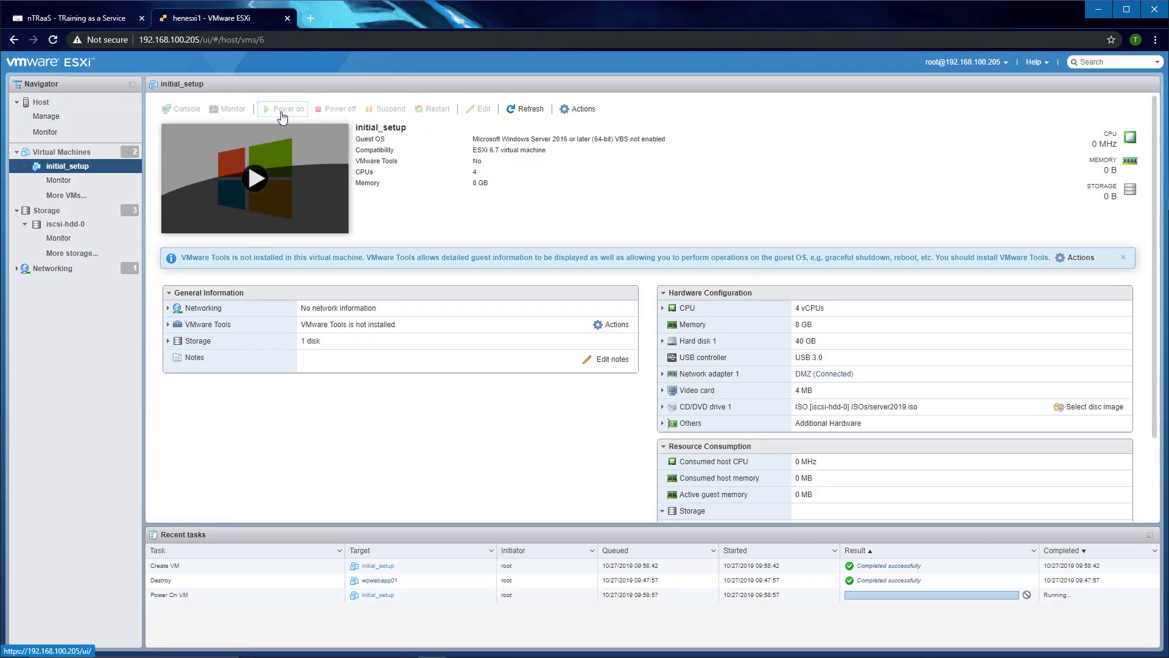
left_click(275, 187)
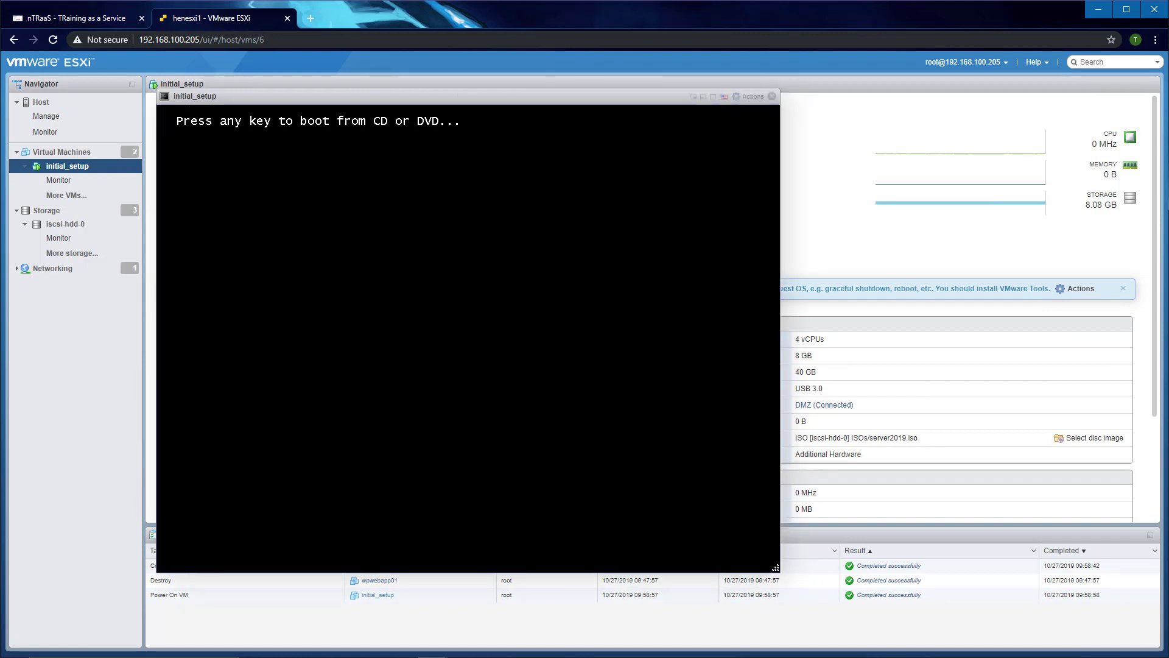
key("Return")
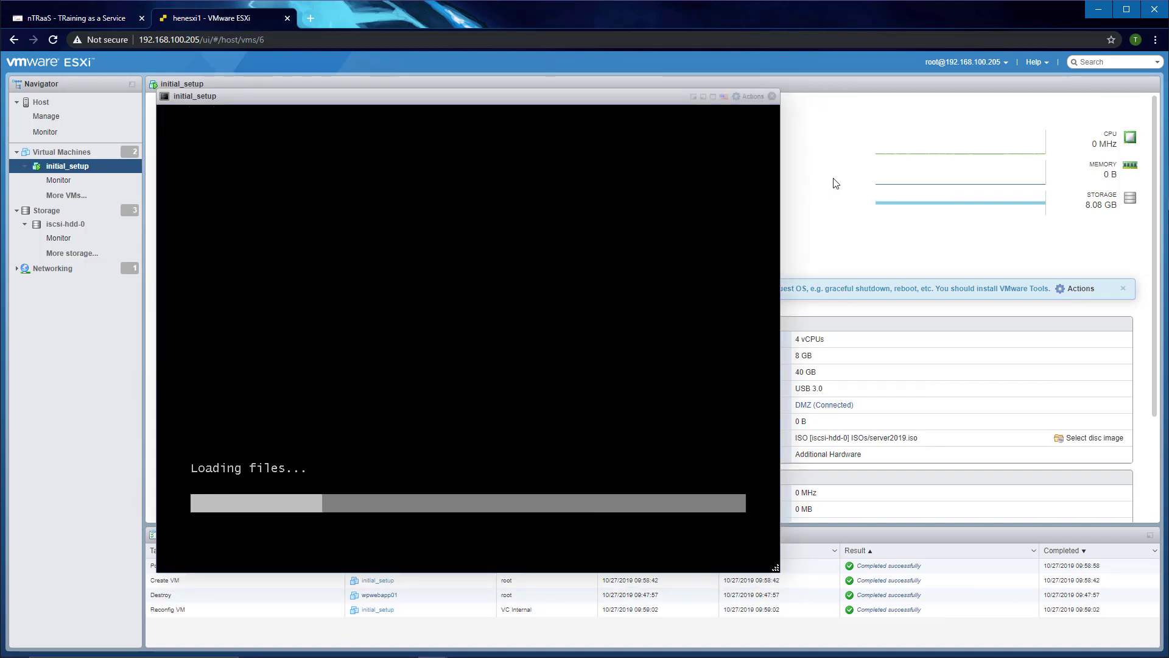
Step: Review the VM's Actions menu and its power options
left_click(752, 97)
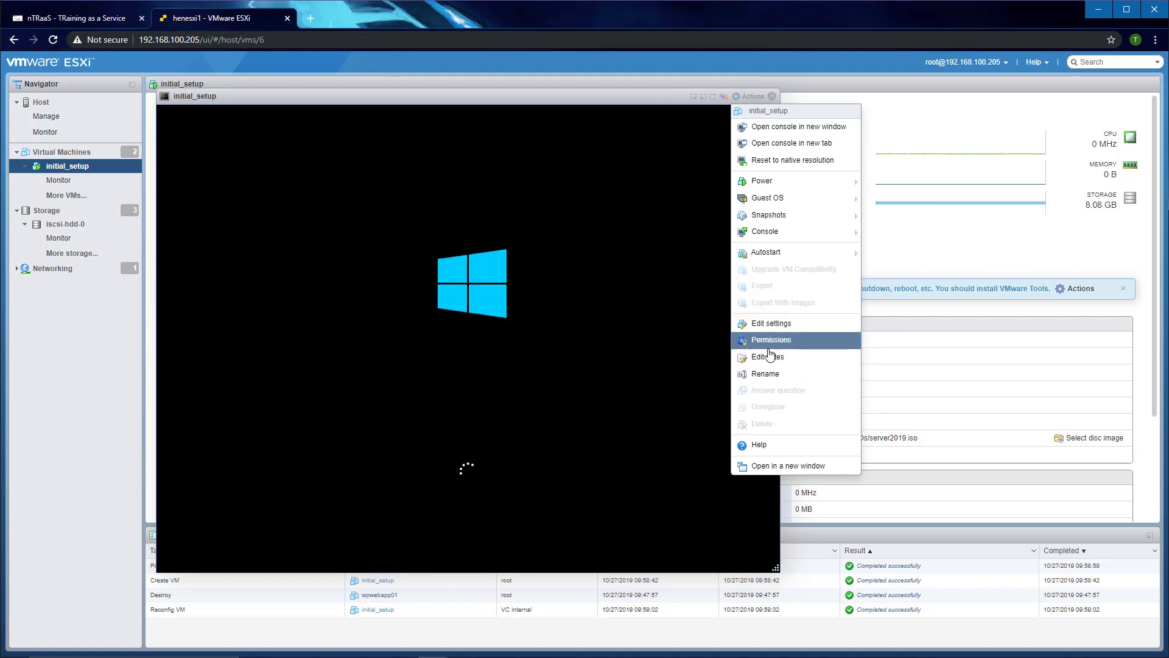
left_click(761, 187)
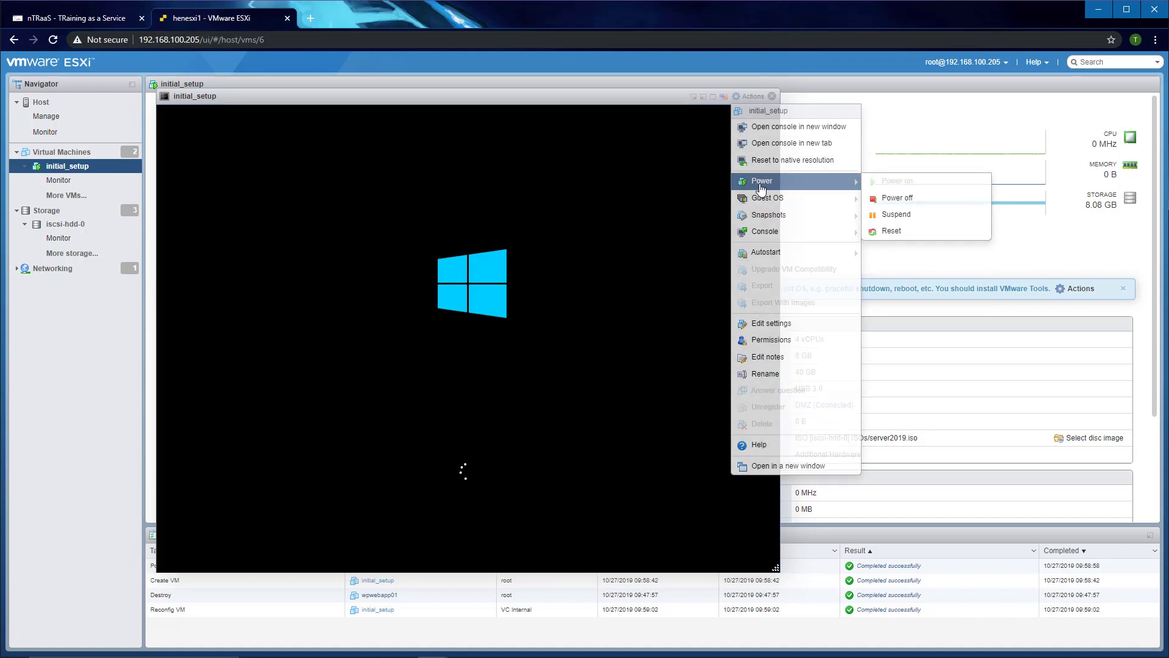
left_click(756, 98)
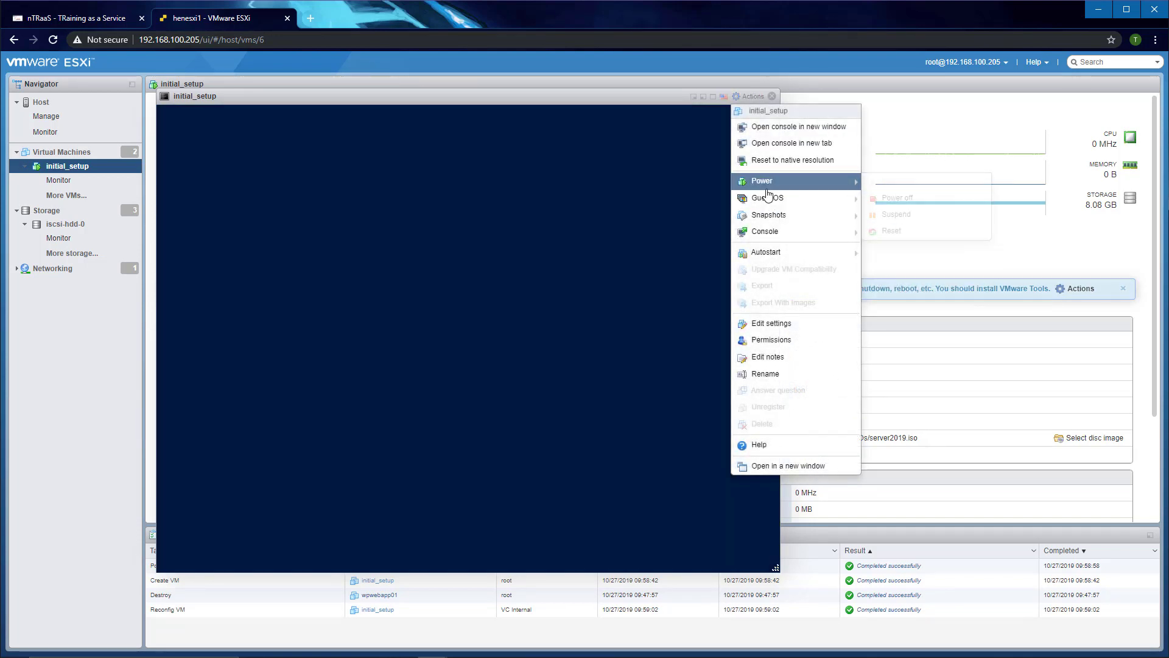
mouse_move(770, 202)
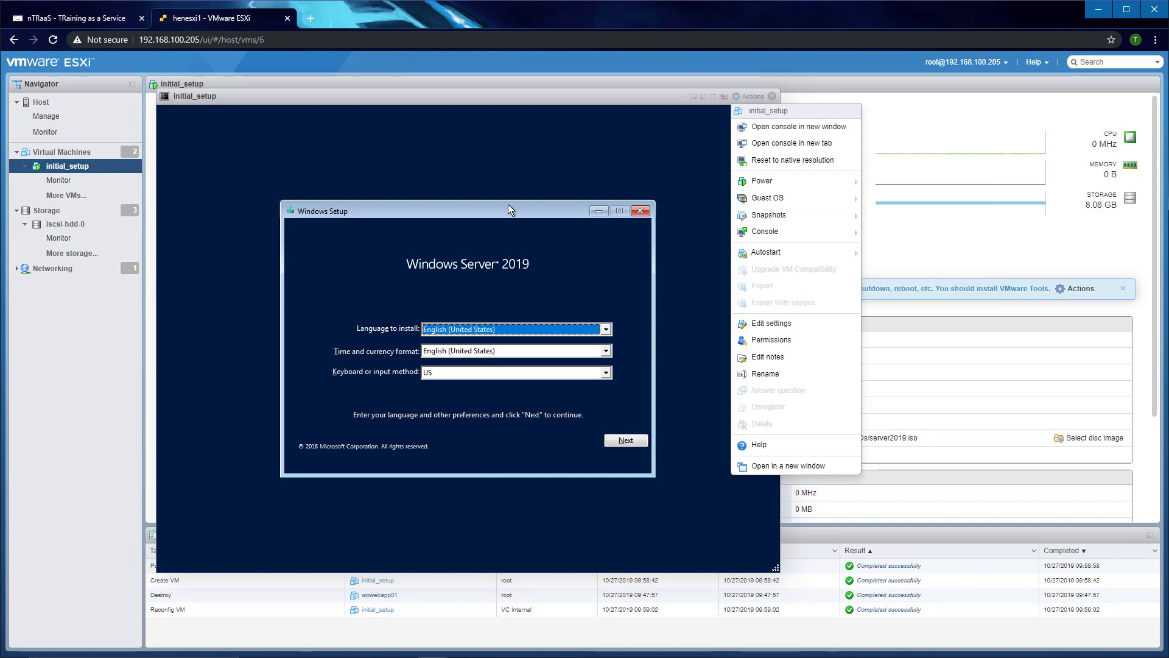
Step: Keep English (United States) for language and time format, then start the Windows installation
left_click(522, 211)
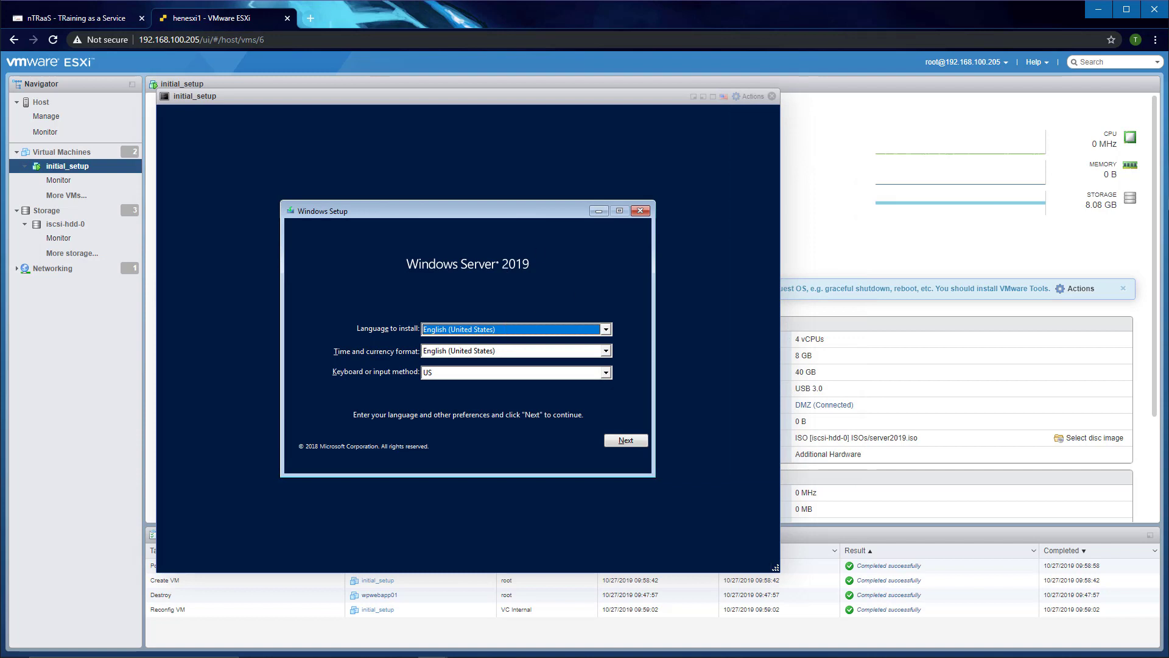
left_click(487, 329)
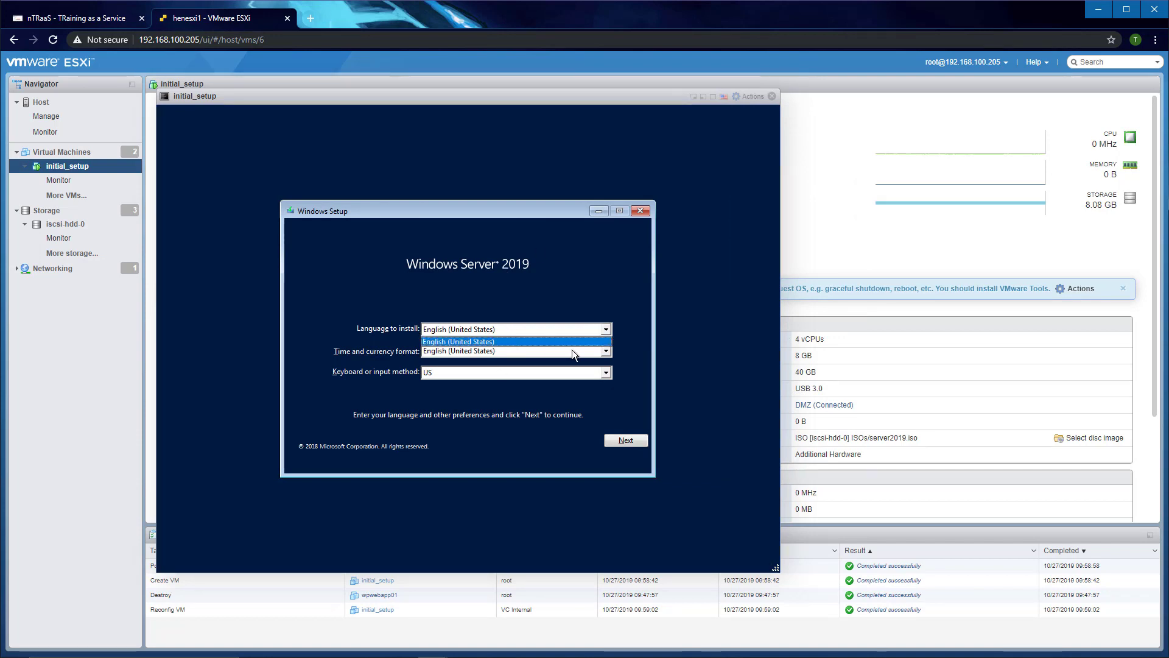
left_click(567, 352)
left_click(550, 354)
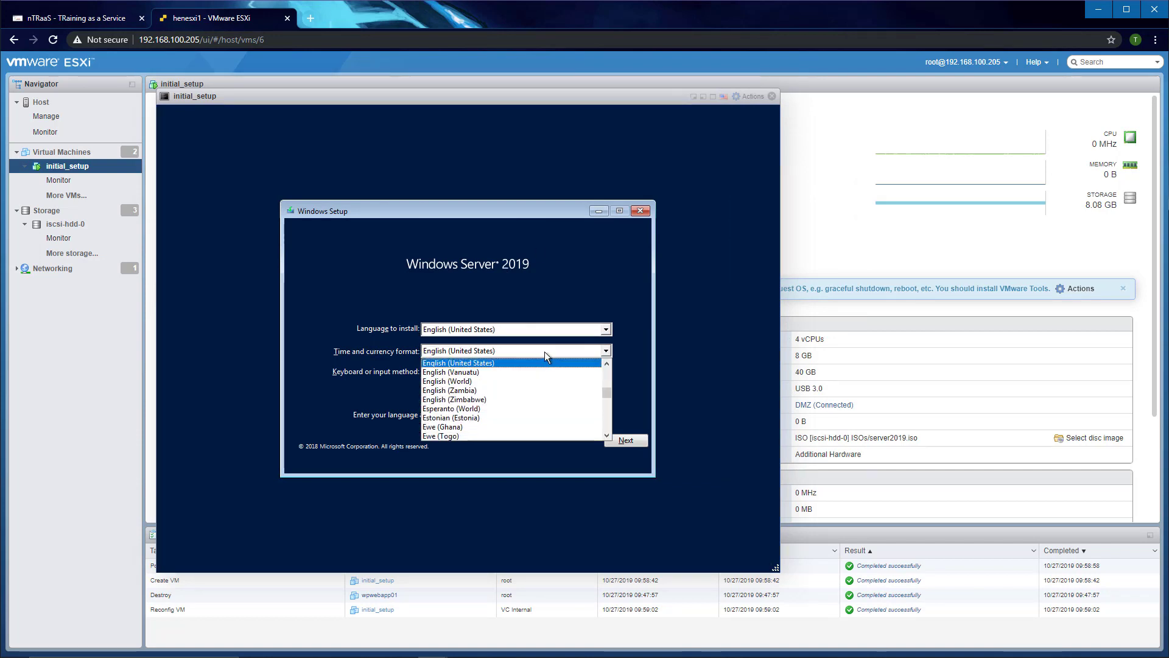
left_click(545, 352)
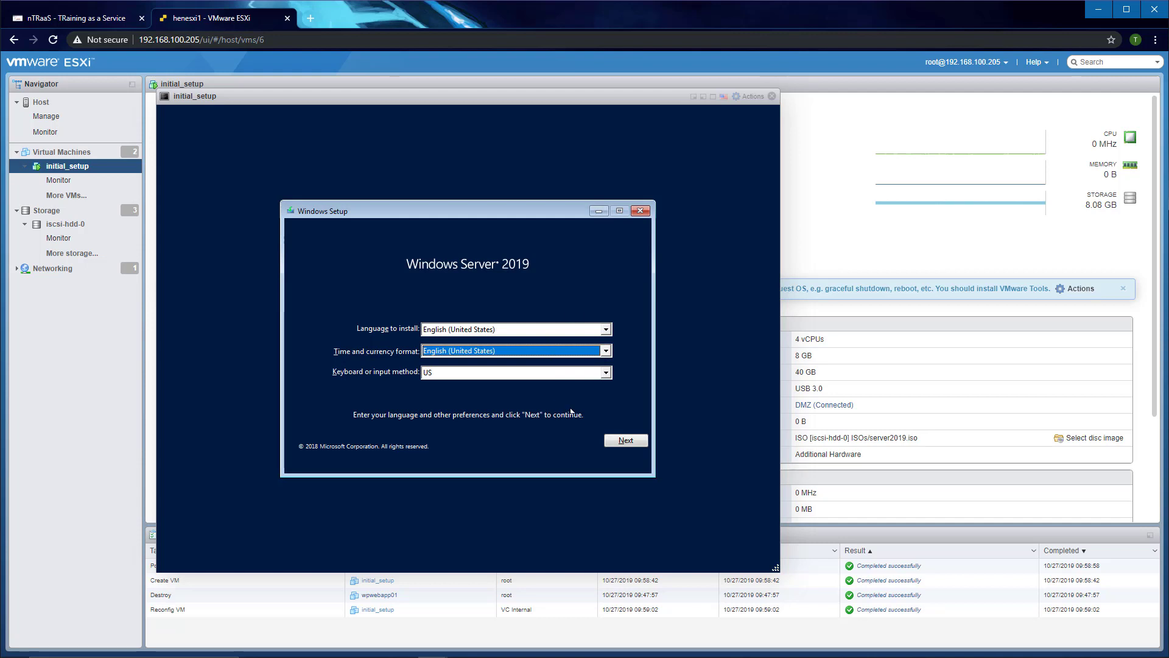
left_click(626, 440)
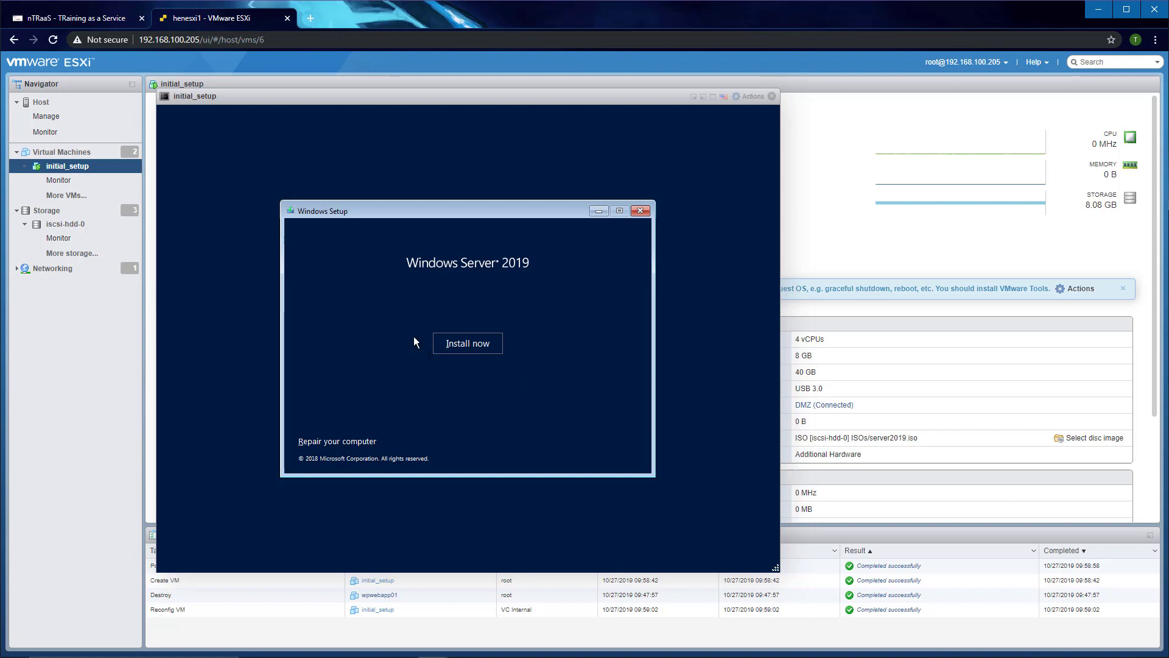
left_click(469, 345)
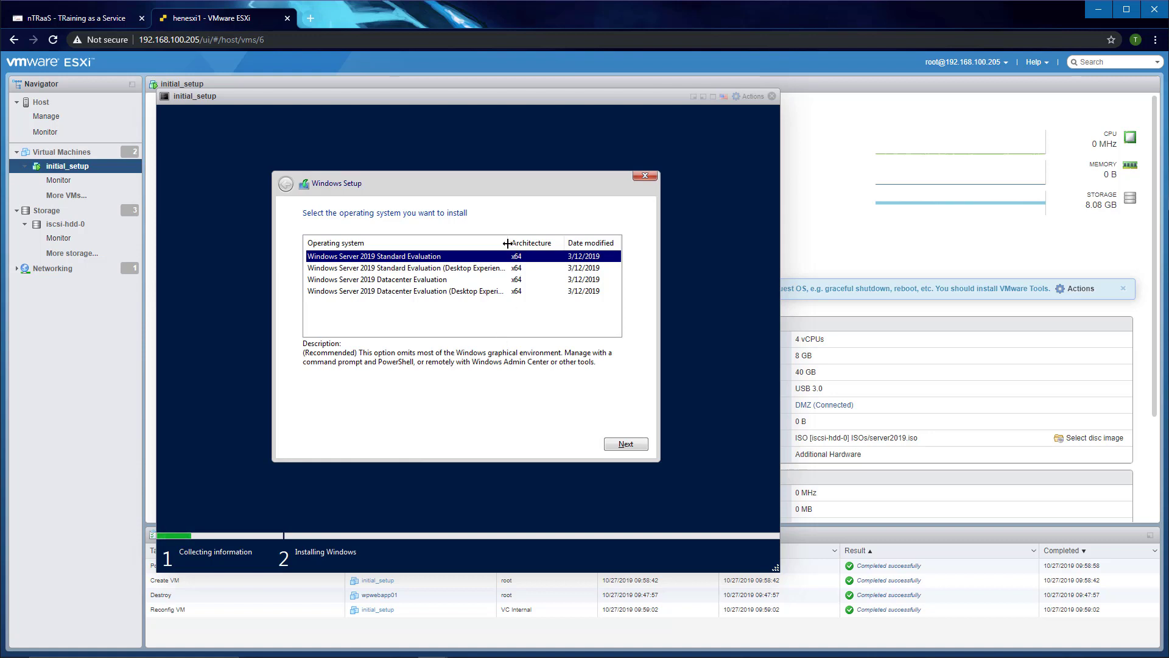
Step: Choose the Windows Server 2019 Datacenter Evaluation (Desktop Experience) edition
left_click_drag(506, 243, 553, 245)
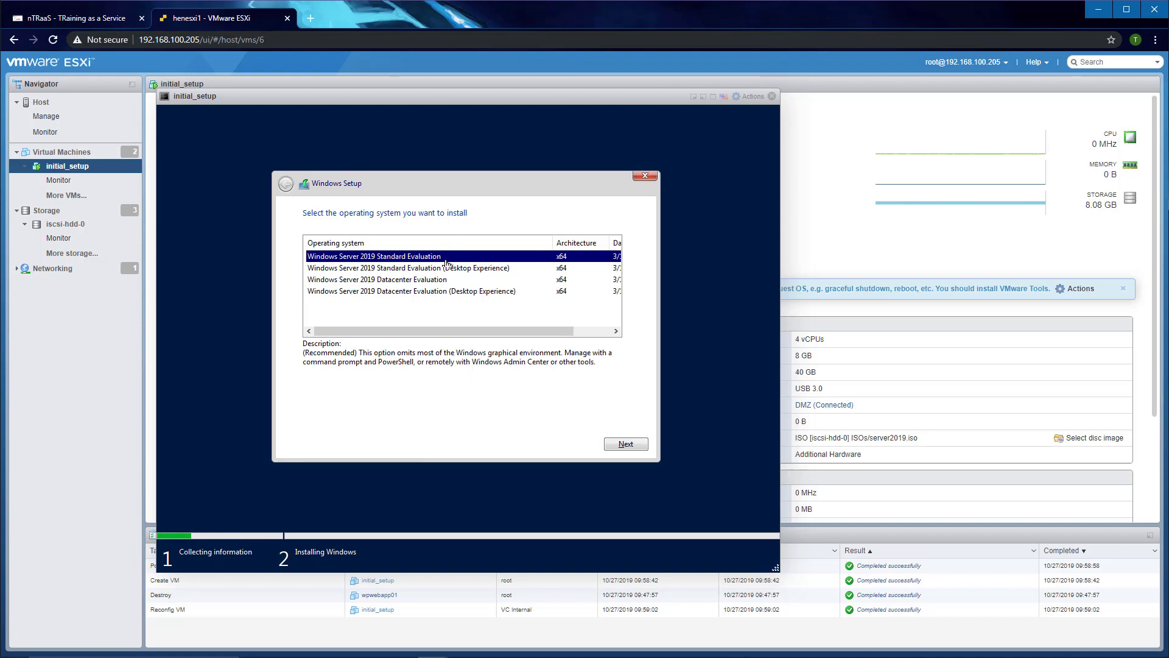
left_click(450, 293)
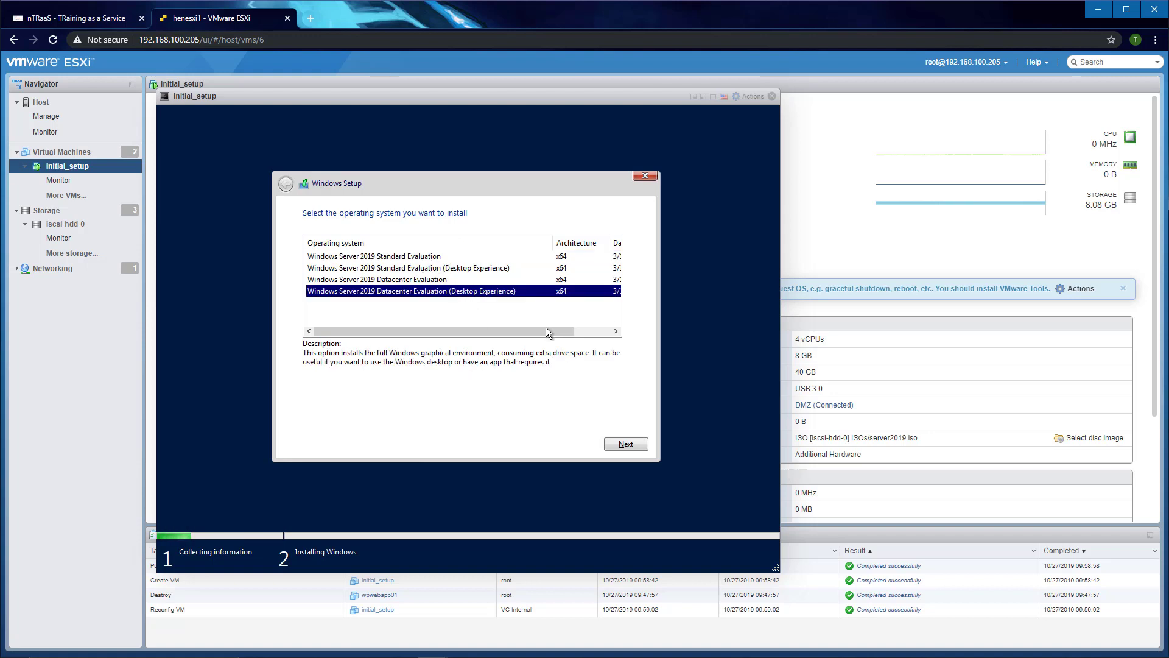
left_click(623, 444)
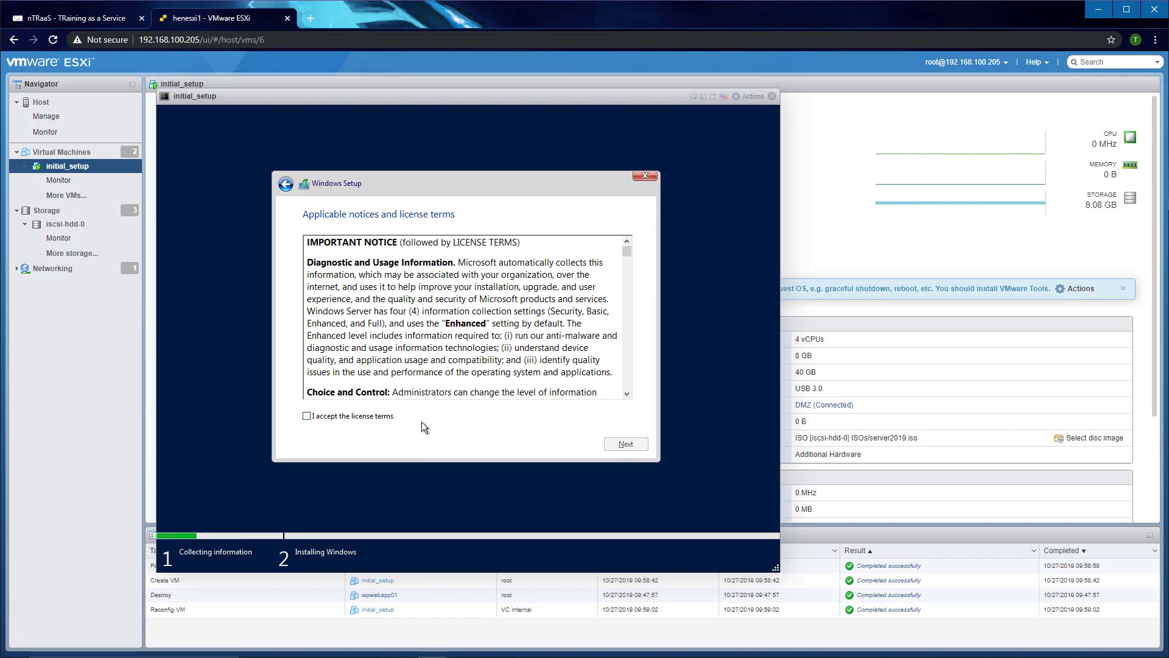
Step: Accept the license terms and continue to the installation type
left_click(345, 420)
left_click_drag(626, 251, 633, 400)
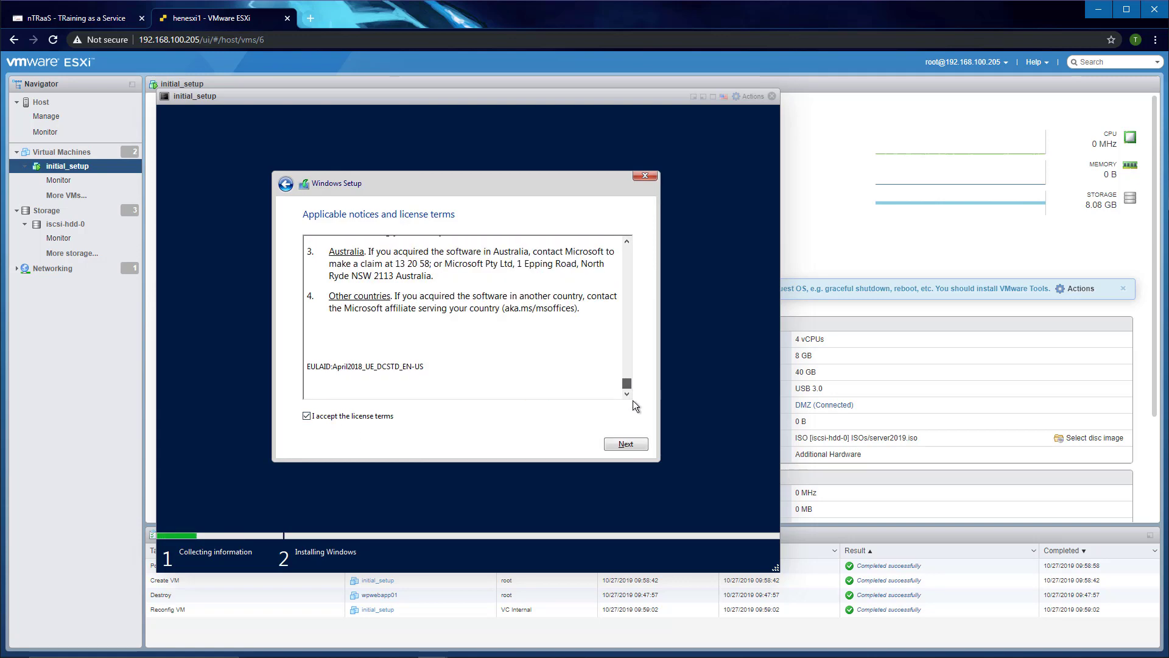
left_click(616, 444)
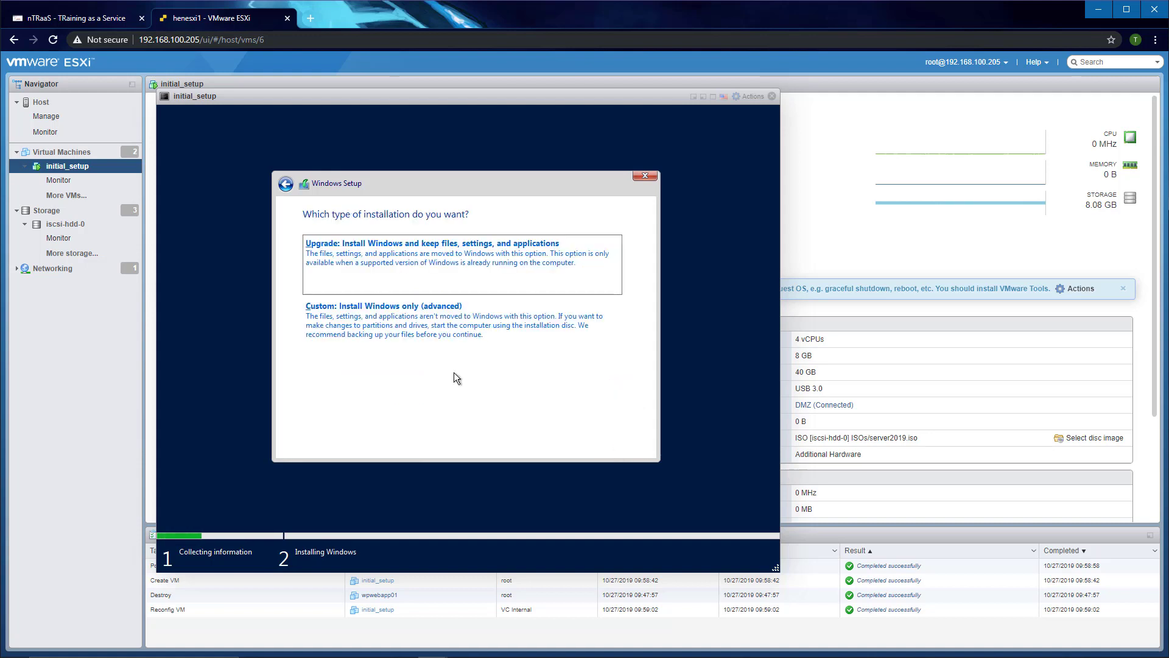
Step: Run a custom Windows-only install onto Drive 0's 40 GB unallocated space
left_click(383, 332)
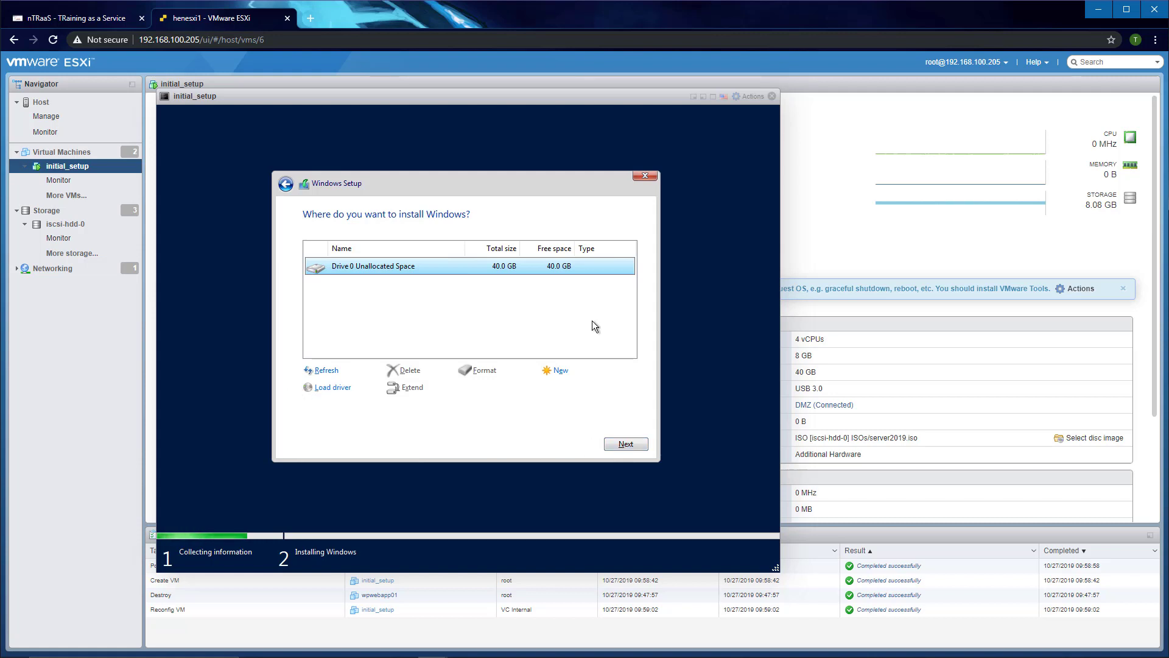
left_click(626, 443)
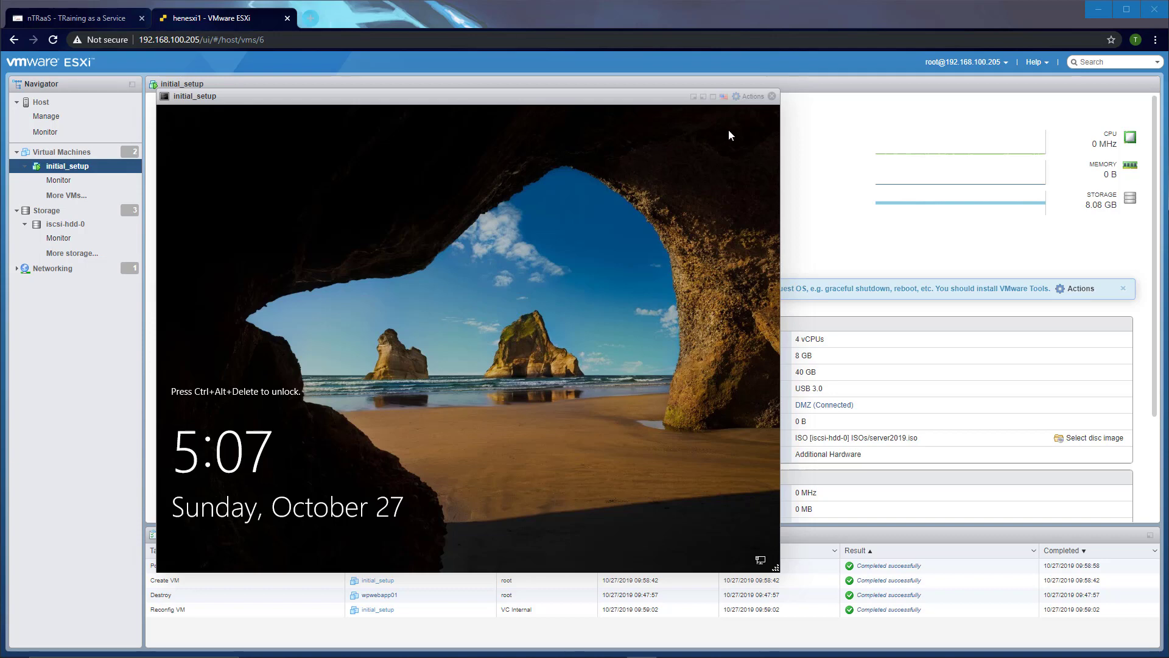
Step: Send Ctrl-Alt-Delete to the VM through Actions > Guest OS > Send keys
left_click(750, 101)
mouse_move(781, 199)
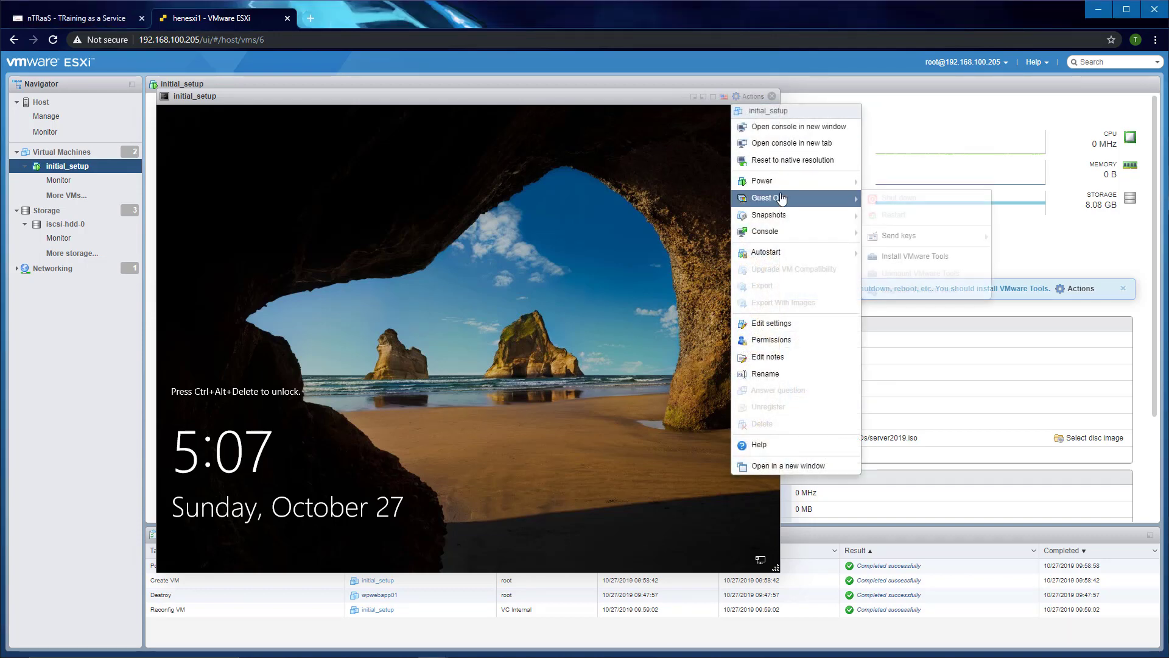
mouse_move(908, 236)
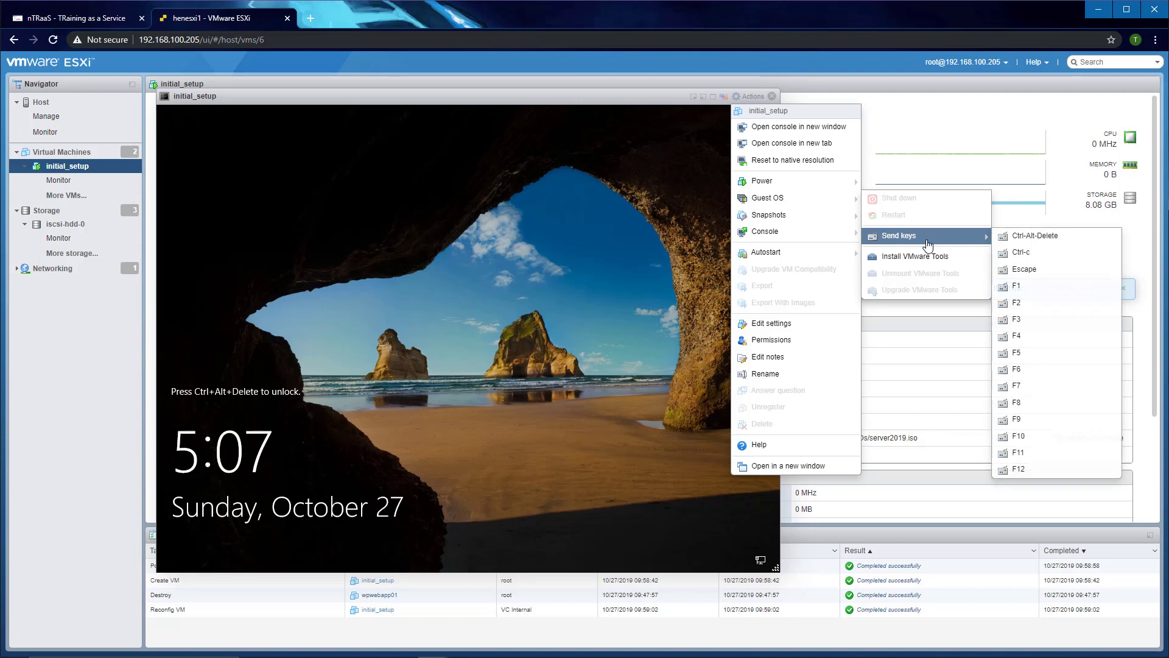
left_click(1018, 238)
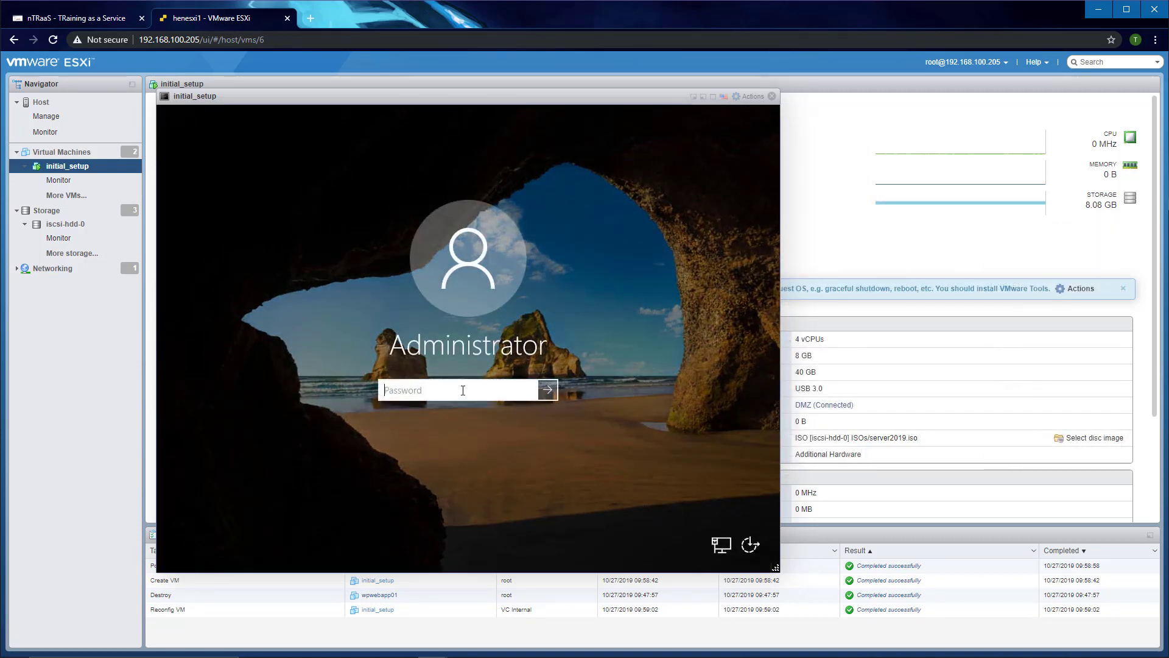
Step: Sign in as Administrator, dismiss the Windows Admin Center popup, and view Local Server properties
type("Pa")
key("Return")
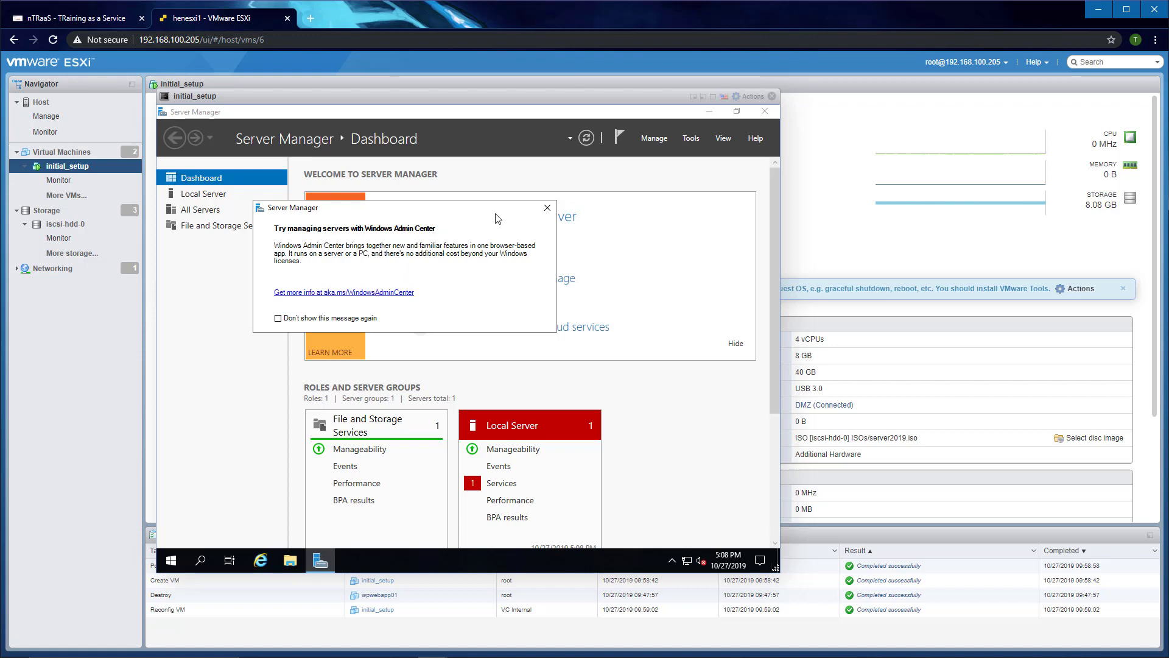
left_click(547, 208)
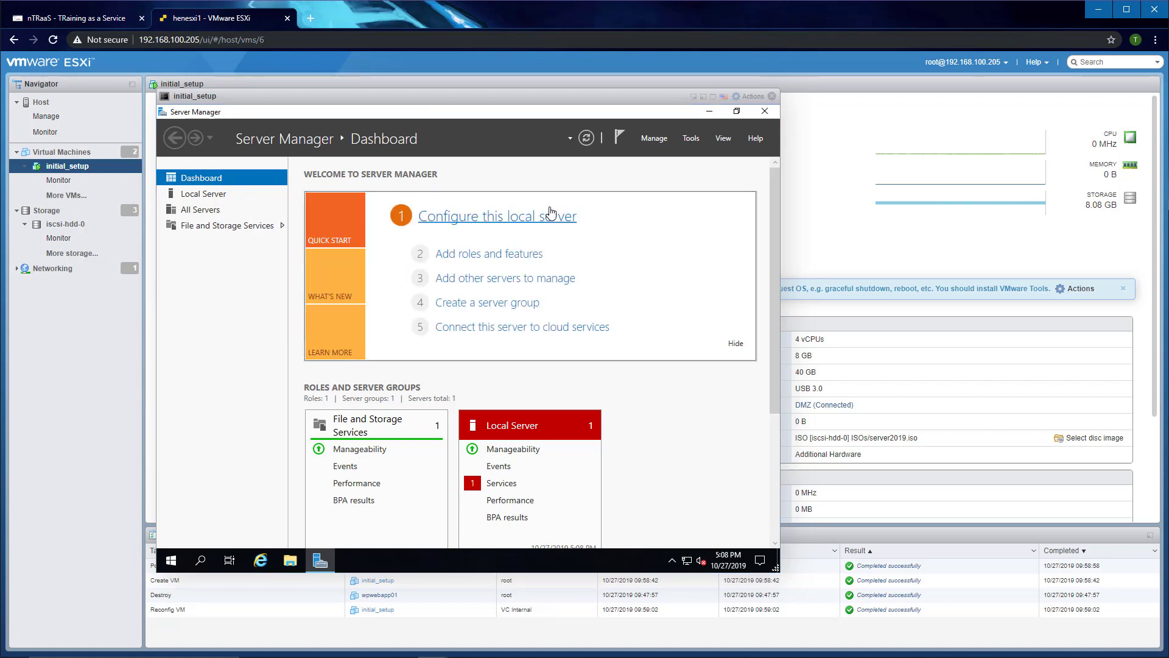
left_click(204, 194)
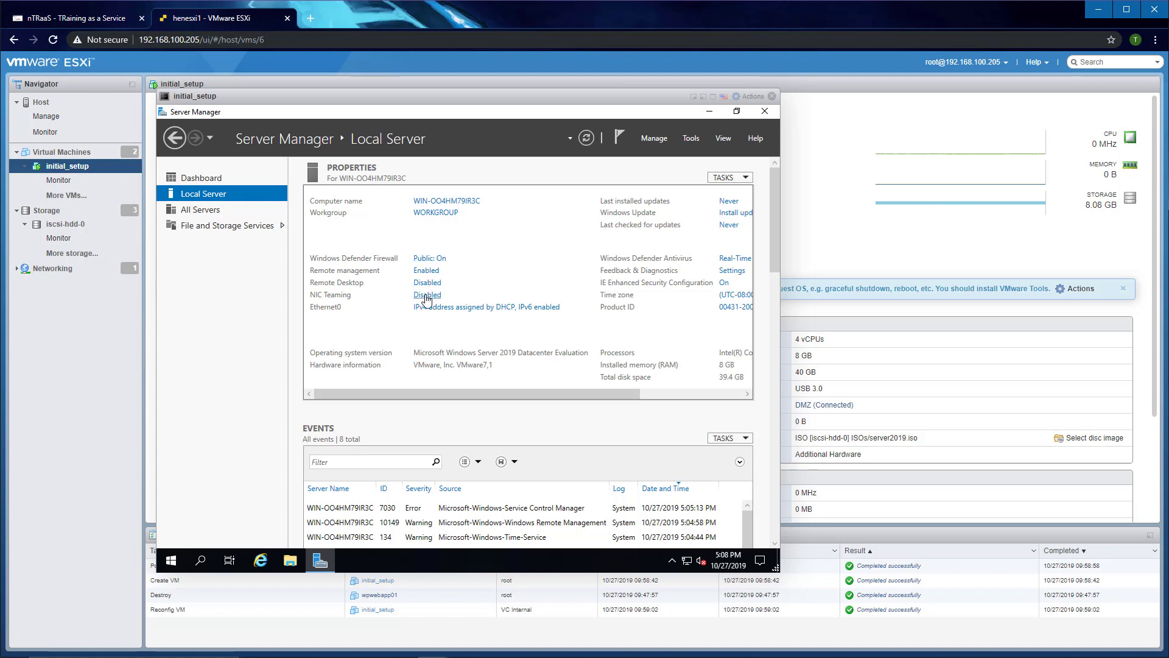
left_click(462, 309)
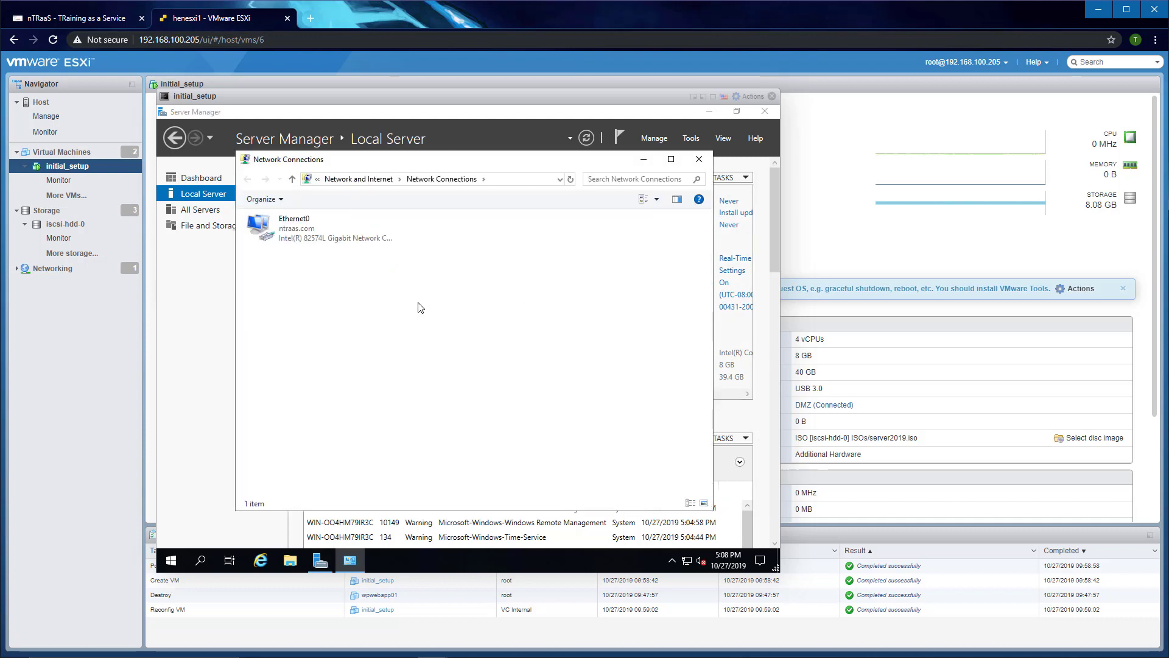
double_click(287, 237)
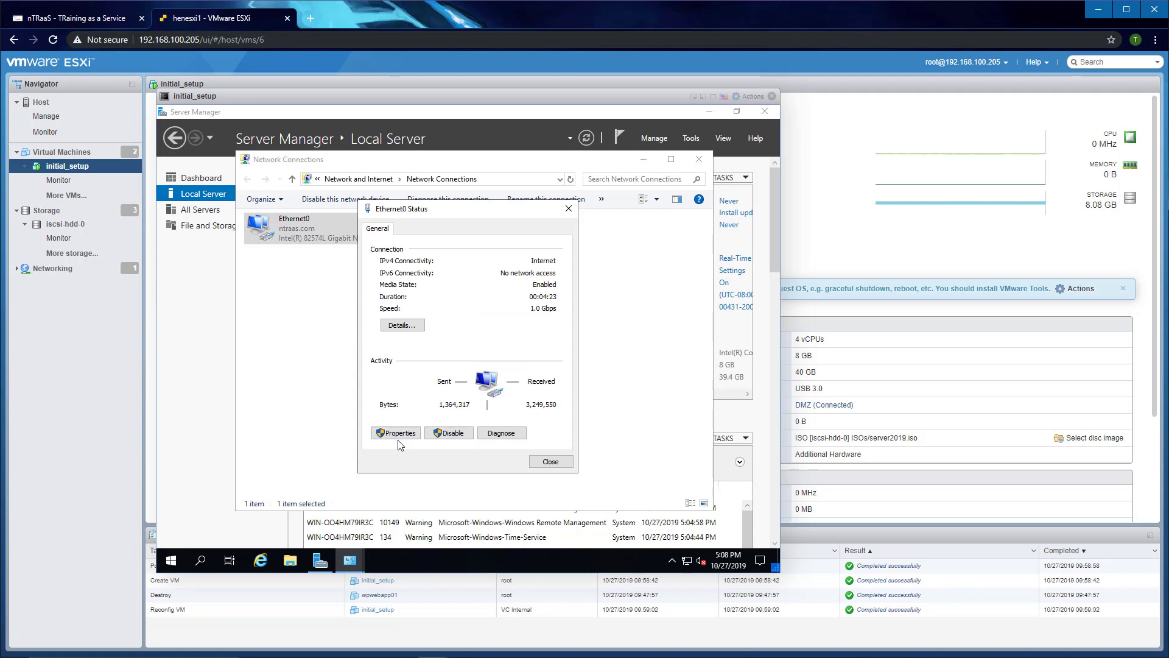
left_click(396, 433)
double_click(466, 350)
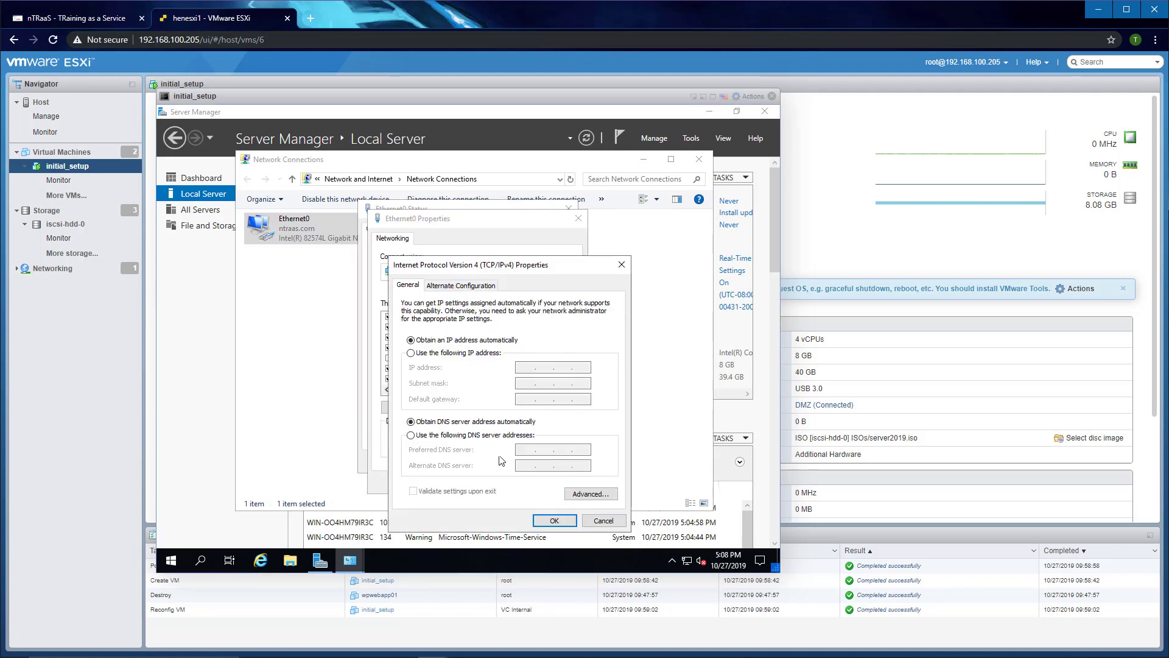
left_click(454, 353)
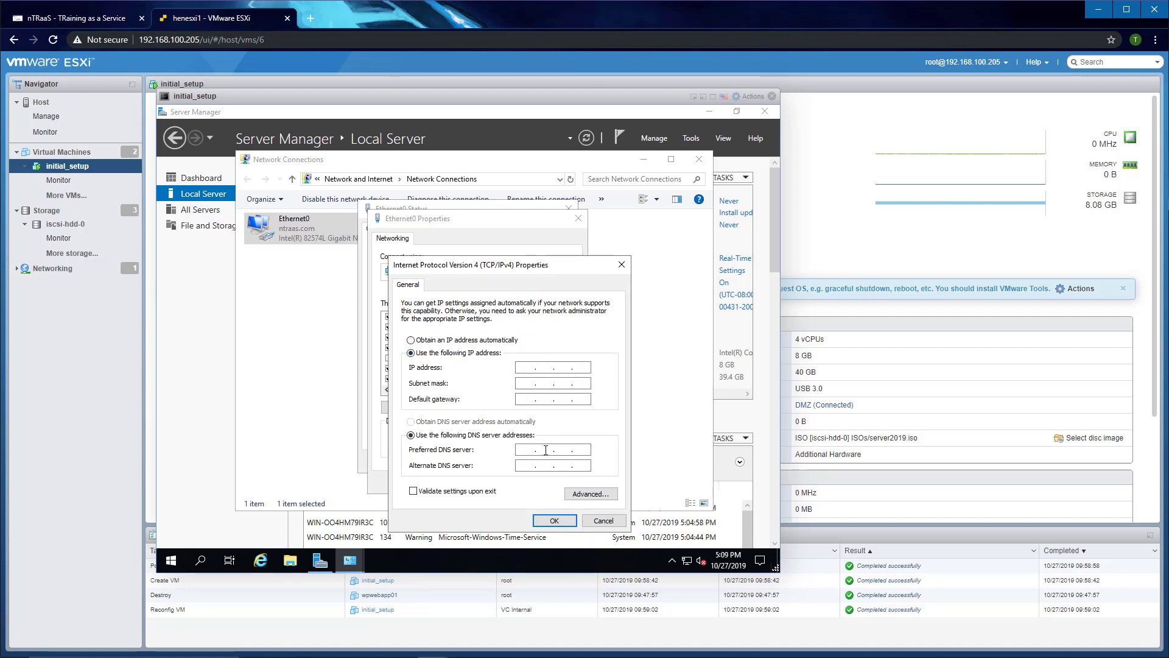
left_click(602, 521)
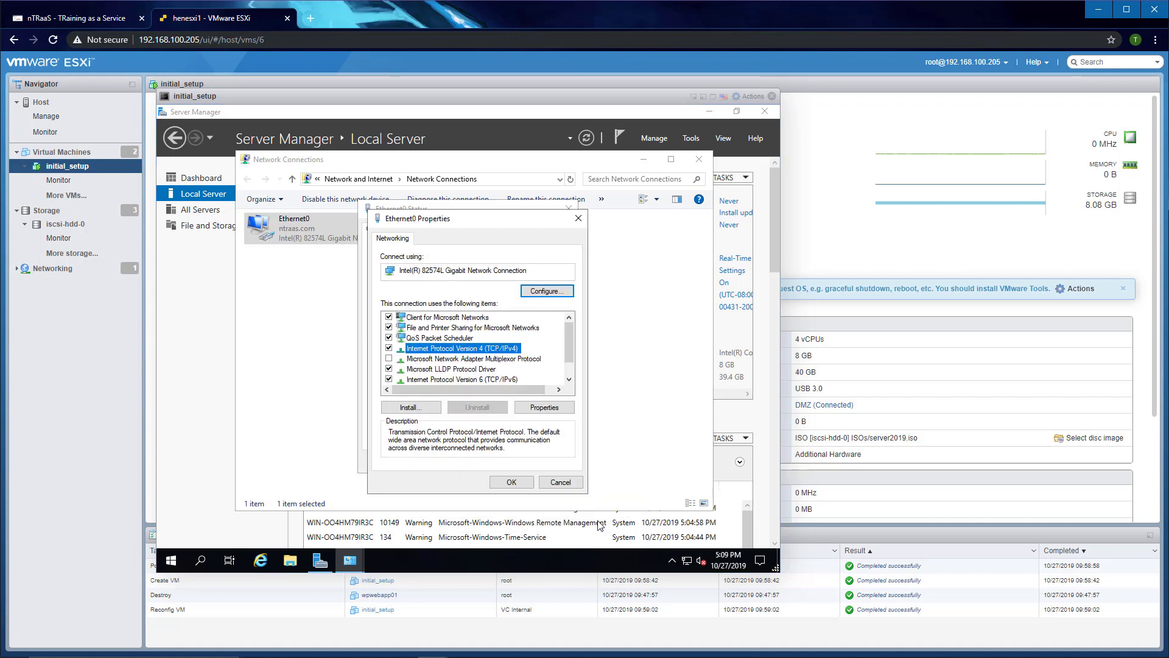
left_click(560, 482)
left_click(544, 463)
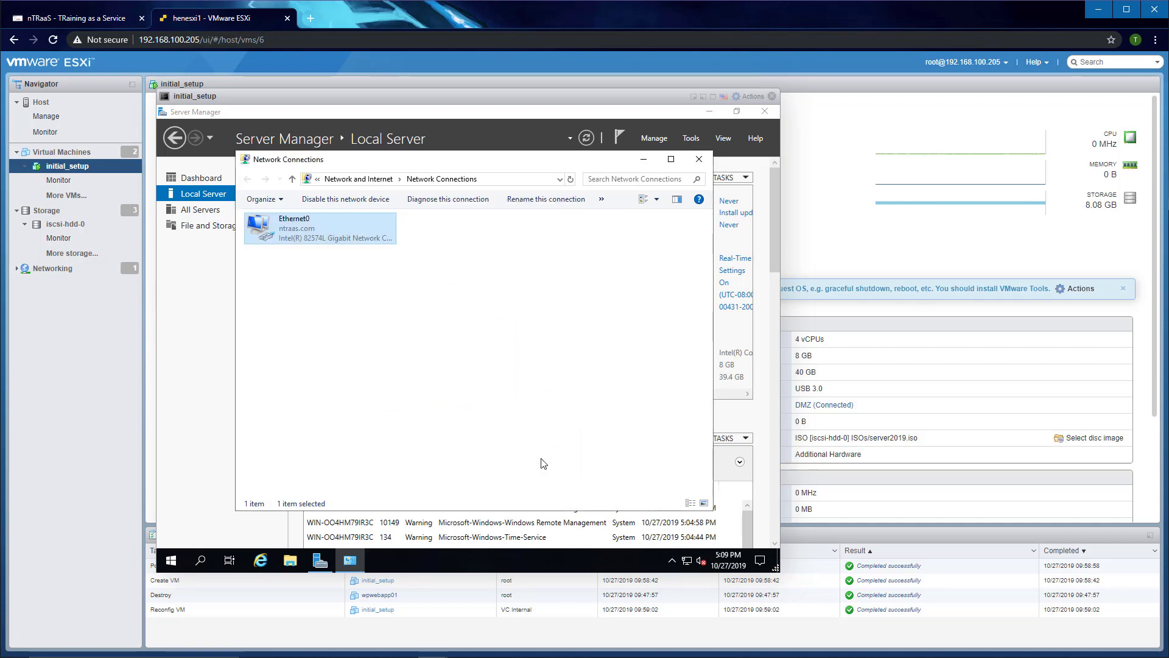
left_click(699, 160)
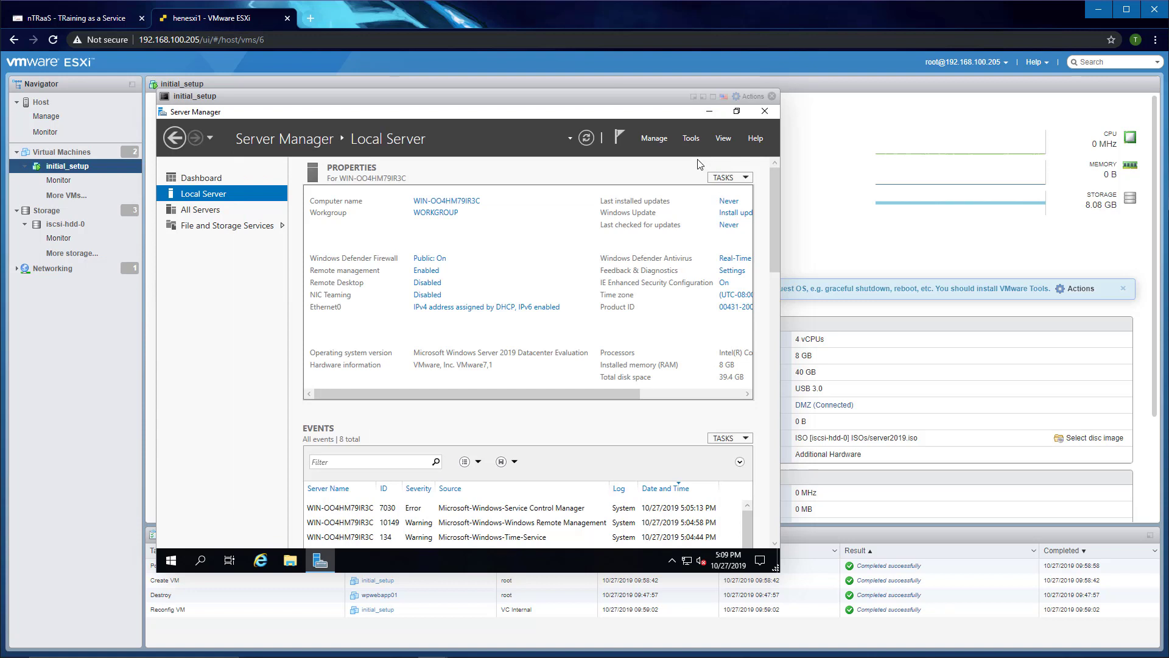
Step: Mount the VMware Tools installer disc in the initial_setup VM
left_click(753, 96)
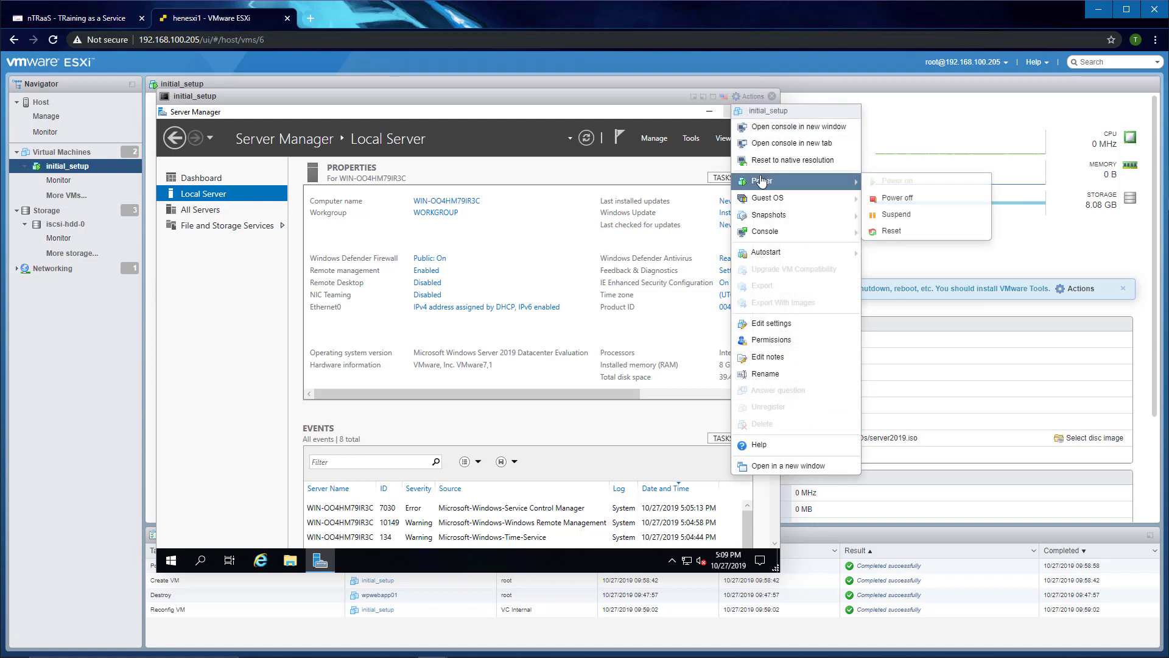
mouse_move(779, 196)
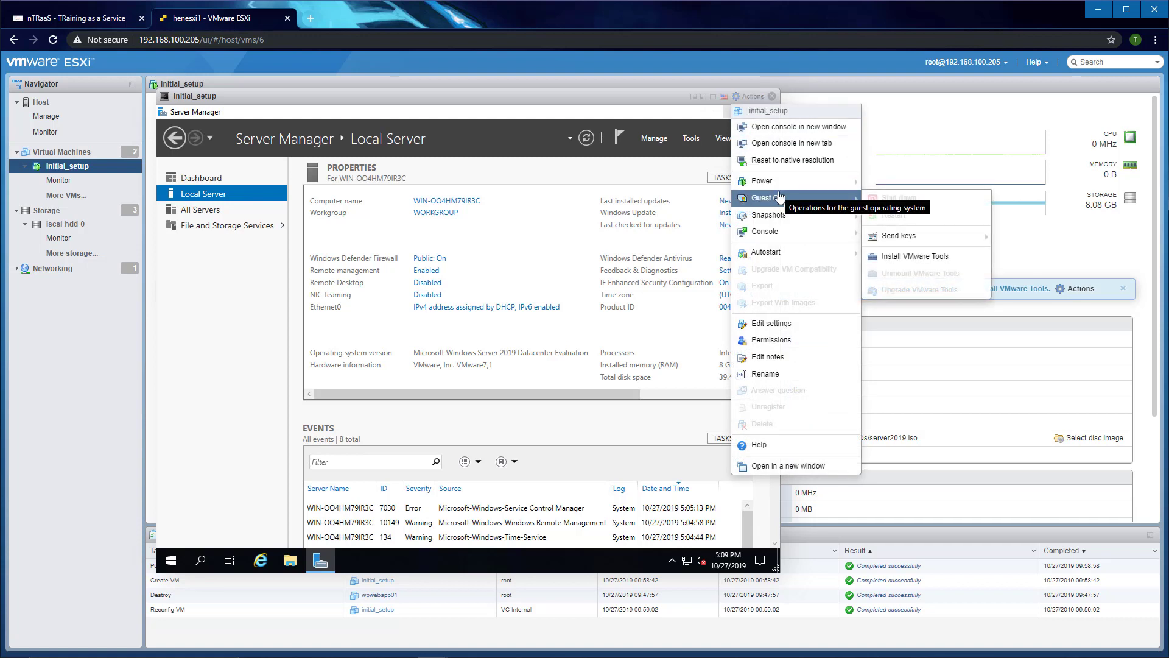
left_click(907, 257)
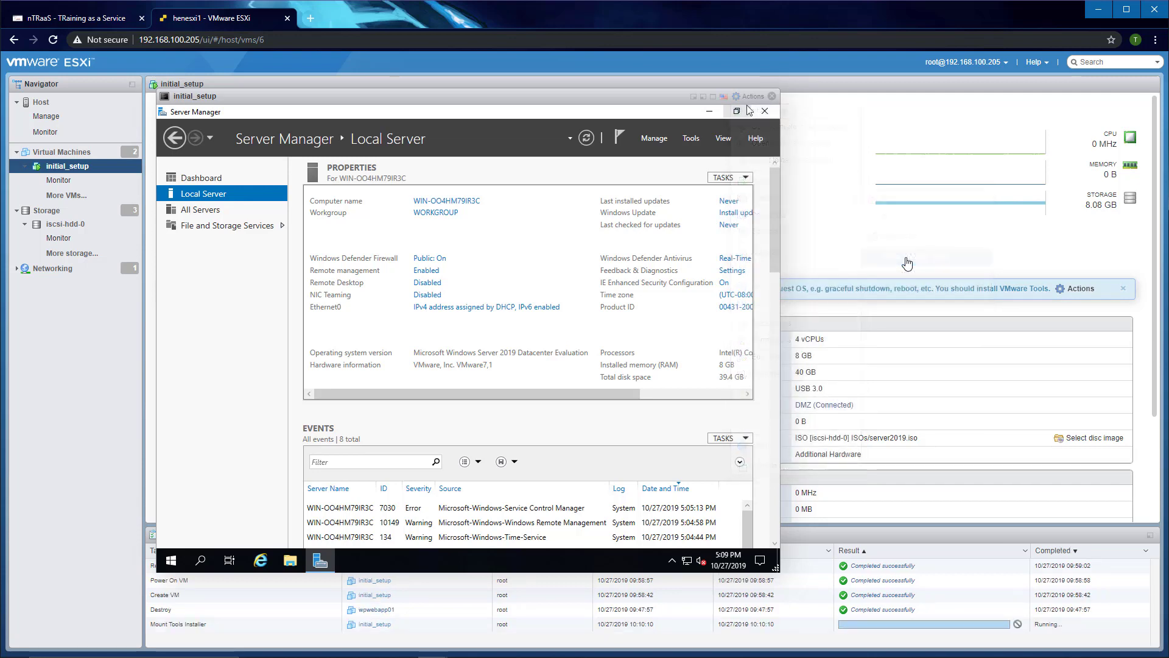
Step: Open the VMware Tools DVD drive in File Explorer and launch its installer
left_click(710, 111)
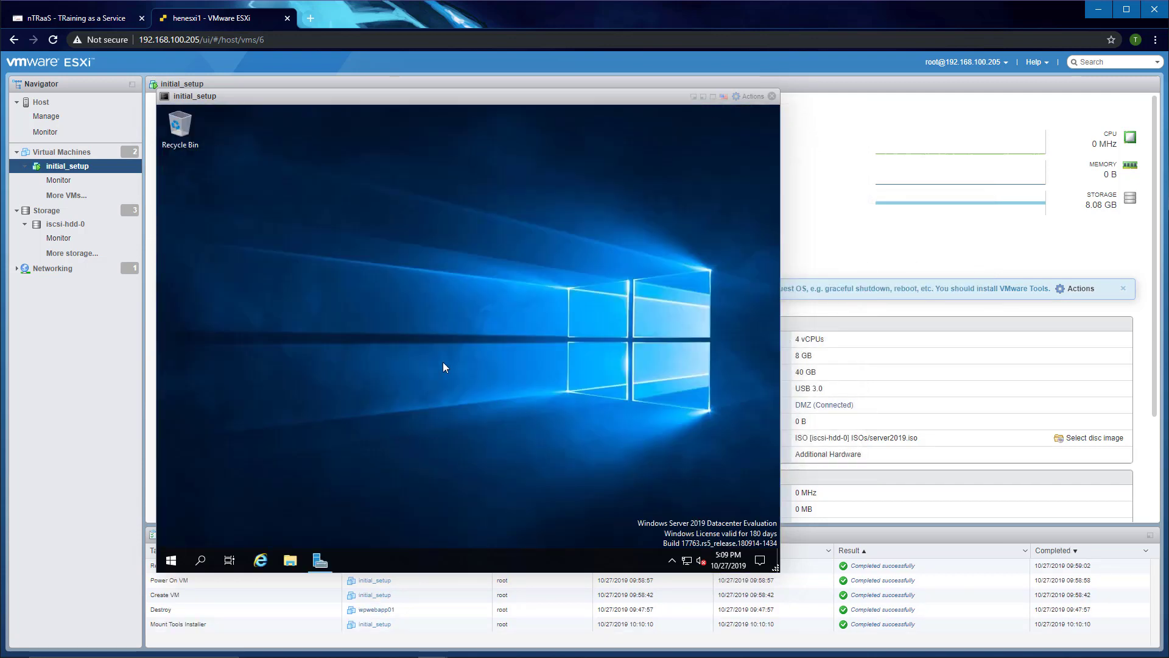
left_click(288, 562)
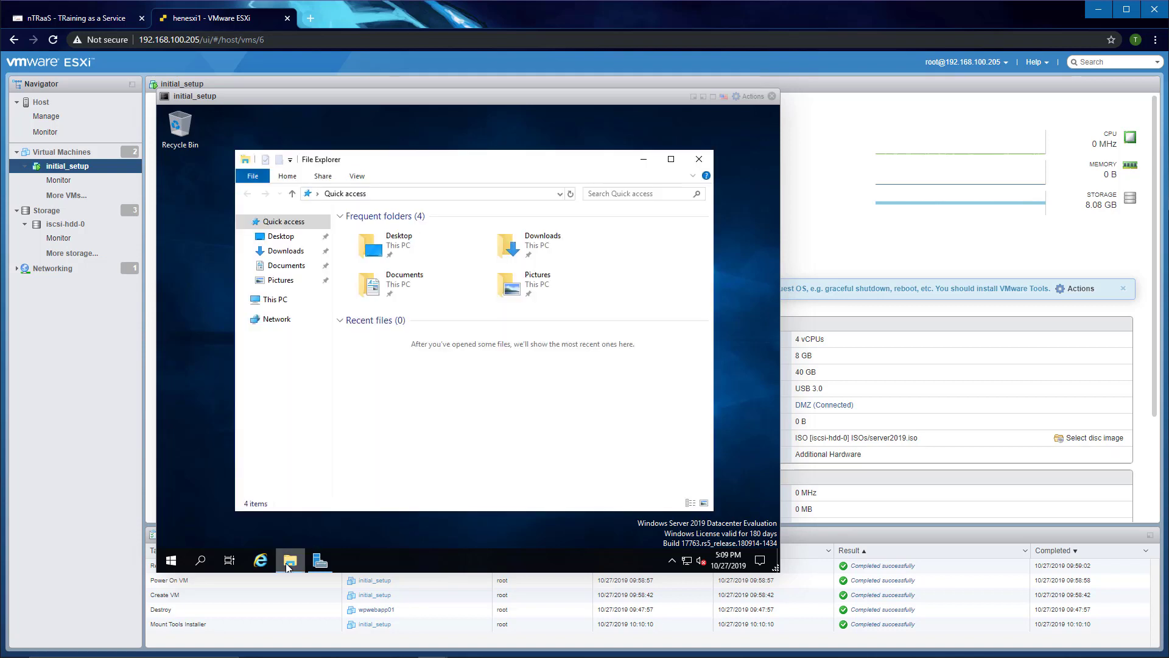
left_click(272, 305)
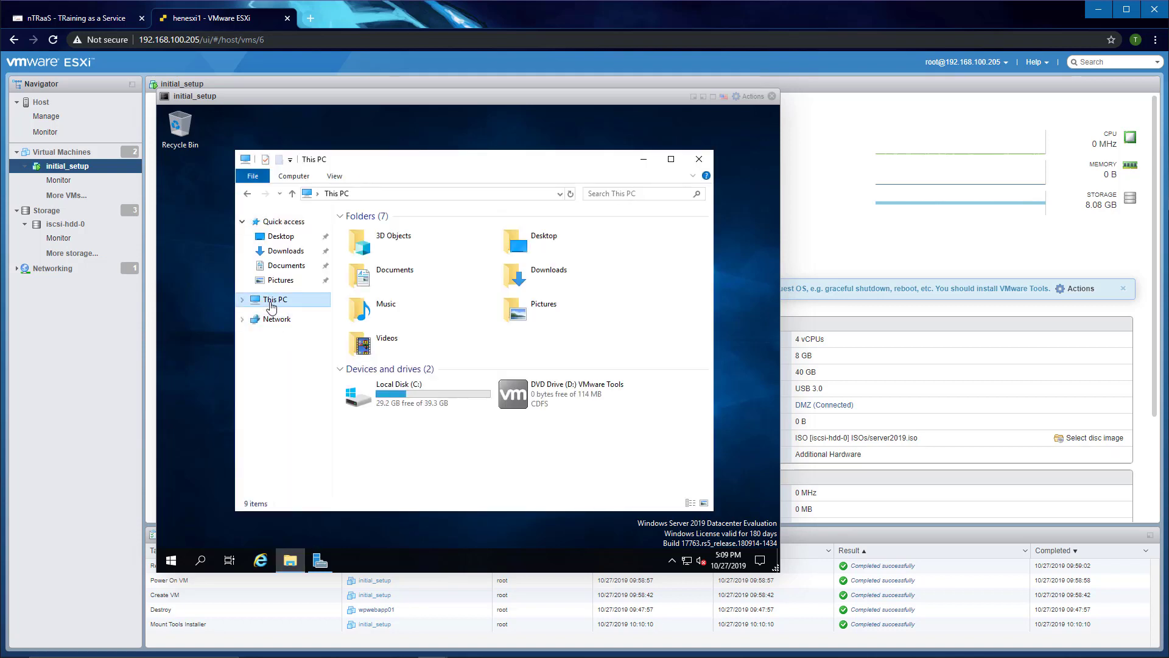
double_click(554, 399)
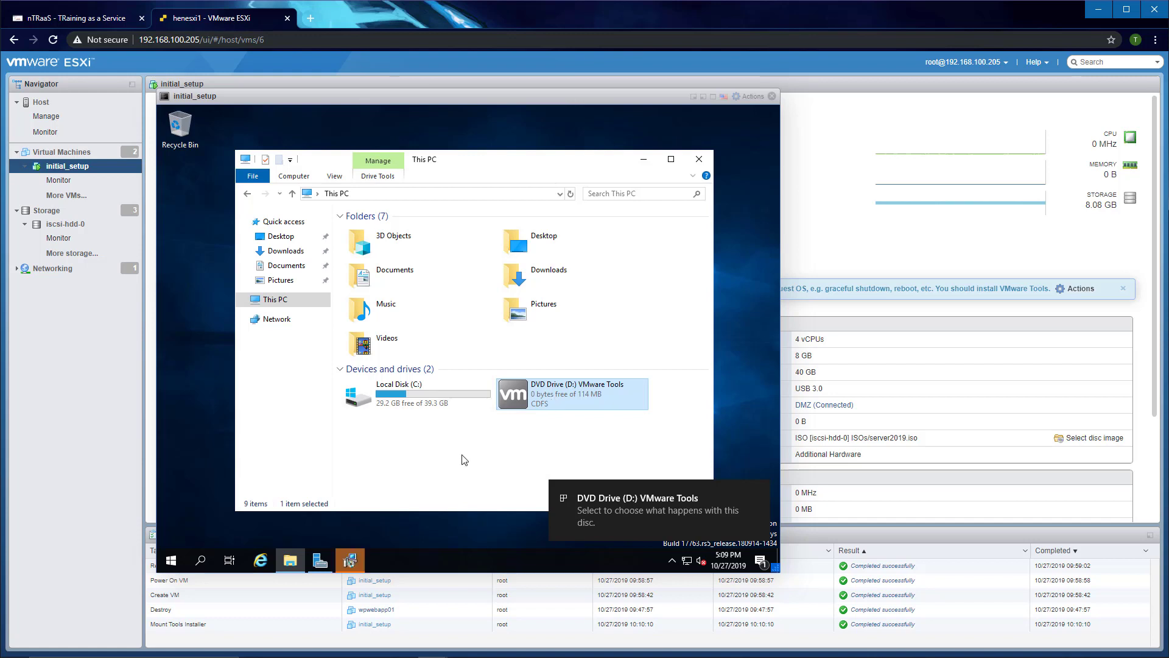
left_click(350, 560)
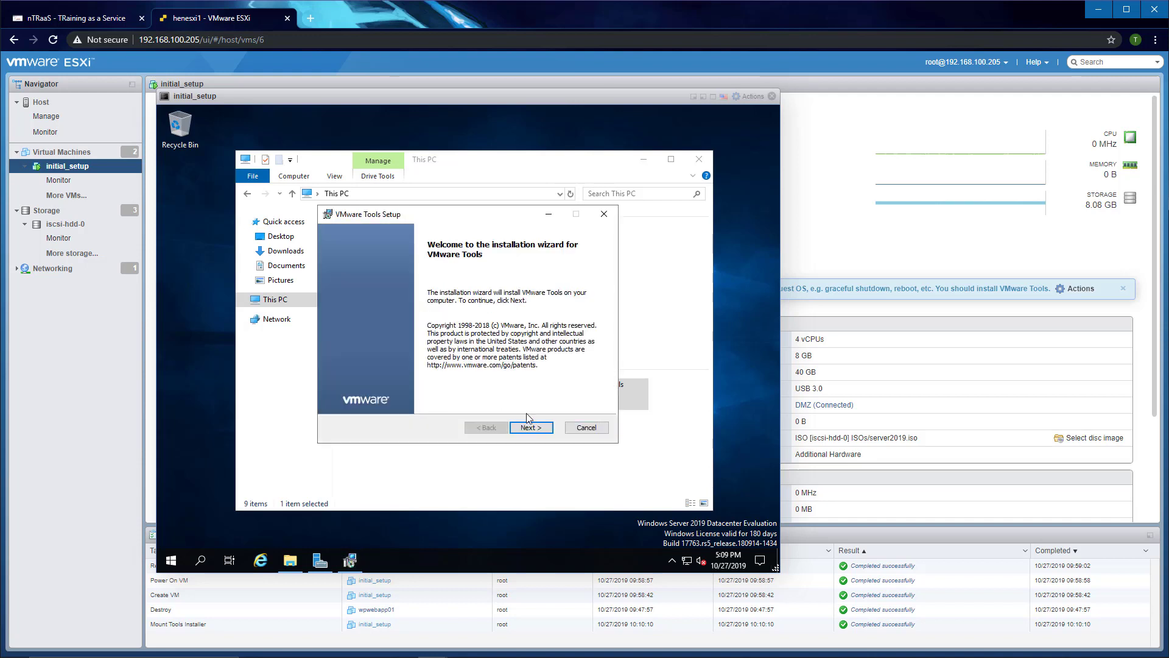
Step: Install VMware Tools with the Typical setup type and finish the wizard
left_click(532, 428)
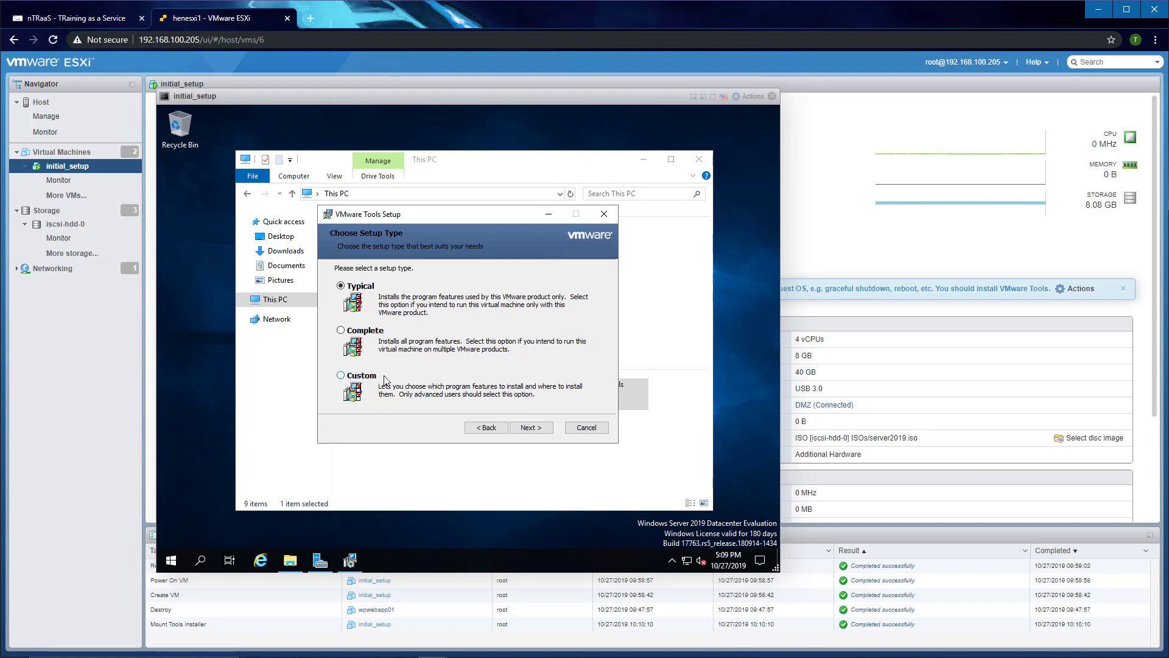
left_click(536, 428)
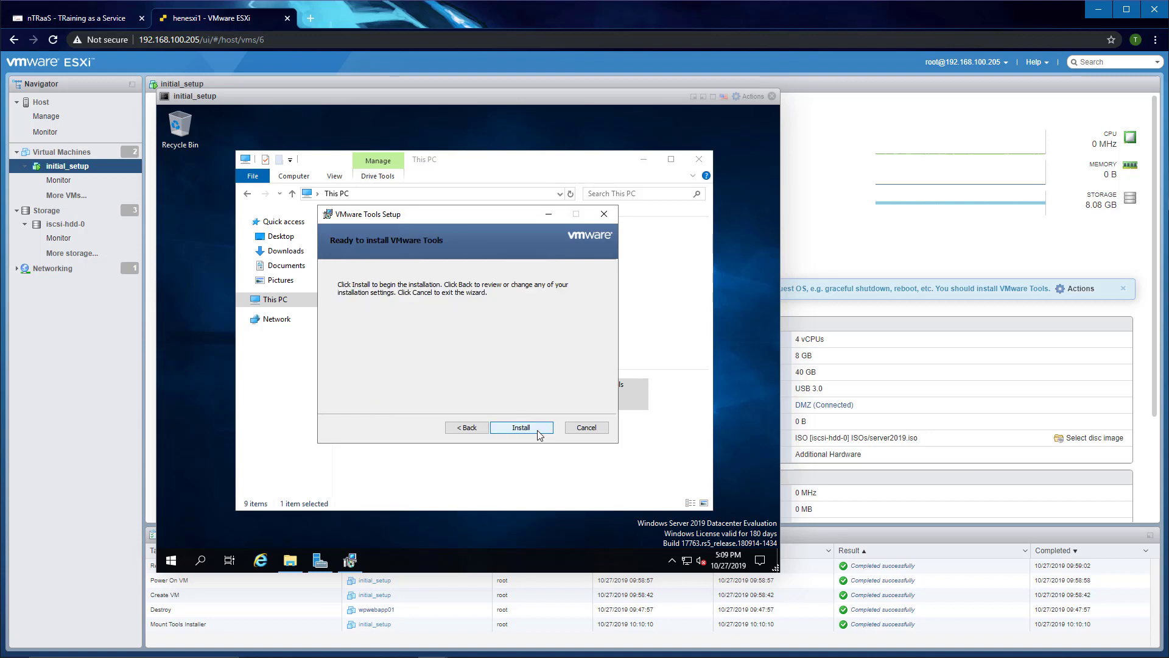
left_click(537, 429)
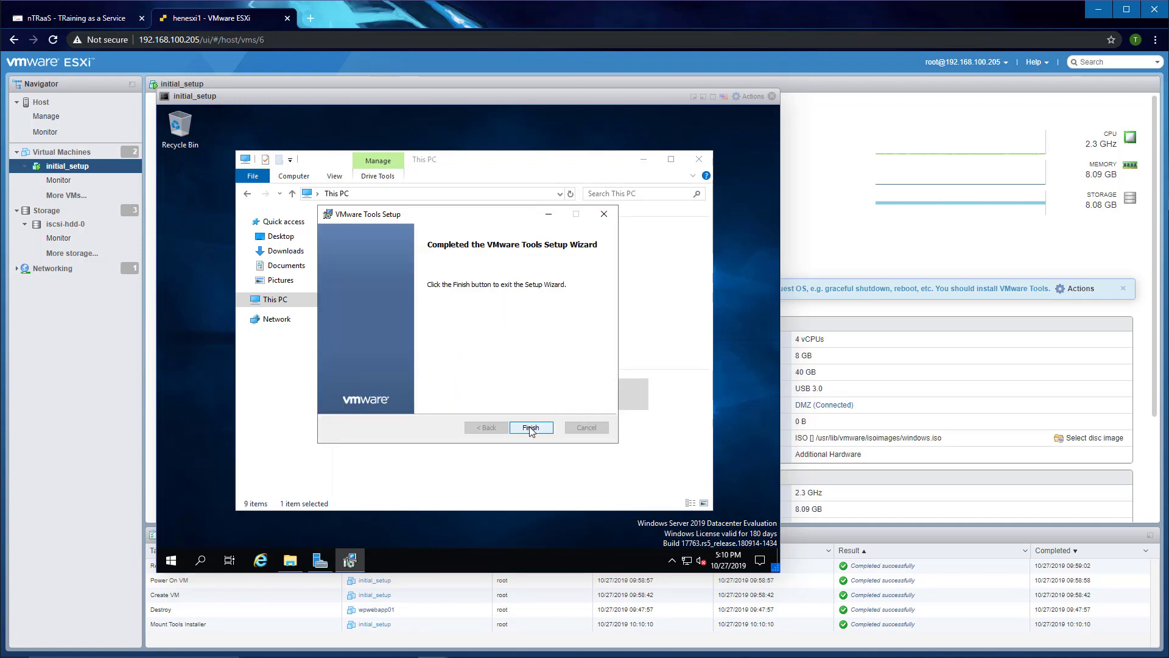
left_click(530, 428)
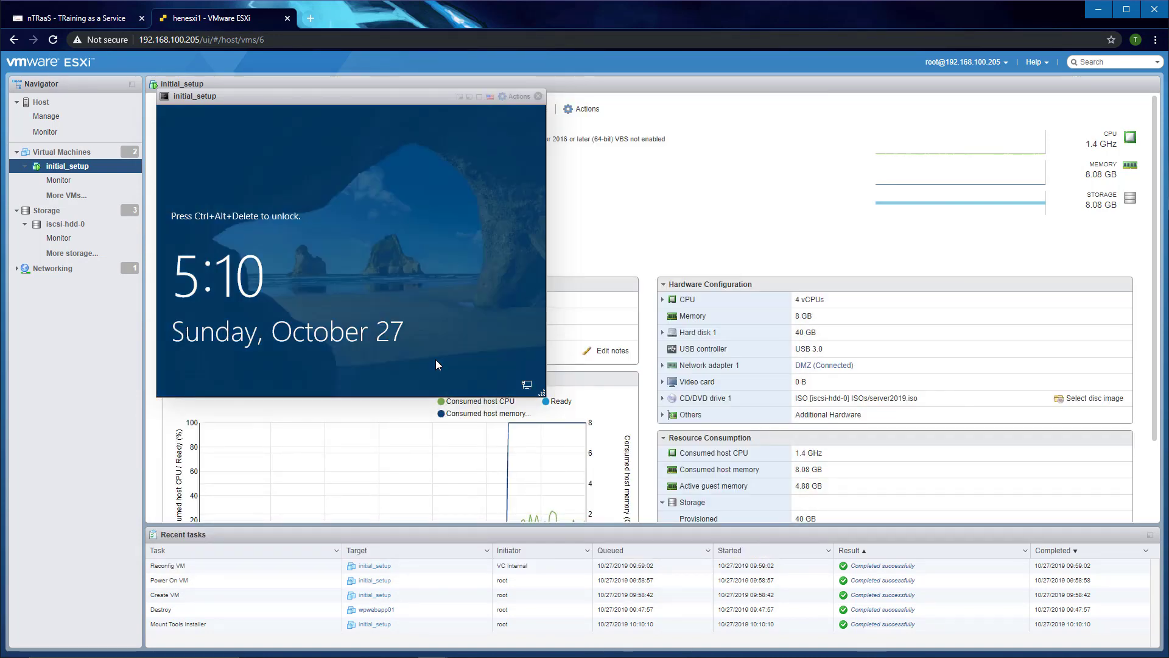
Step: Send Ctrl-Alt-Delete and sign in to the VM as Administrator with the password
left_click(515, 98)
mouse_move(578, 206)
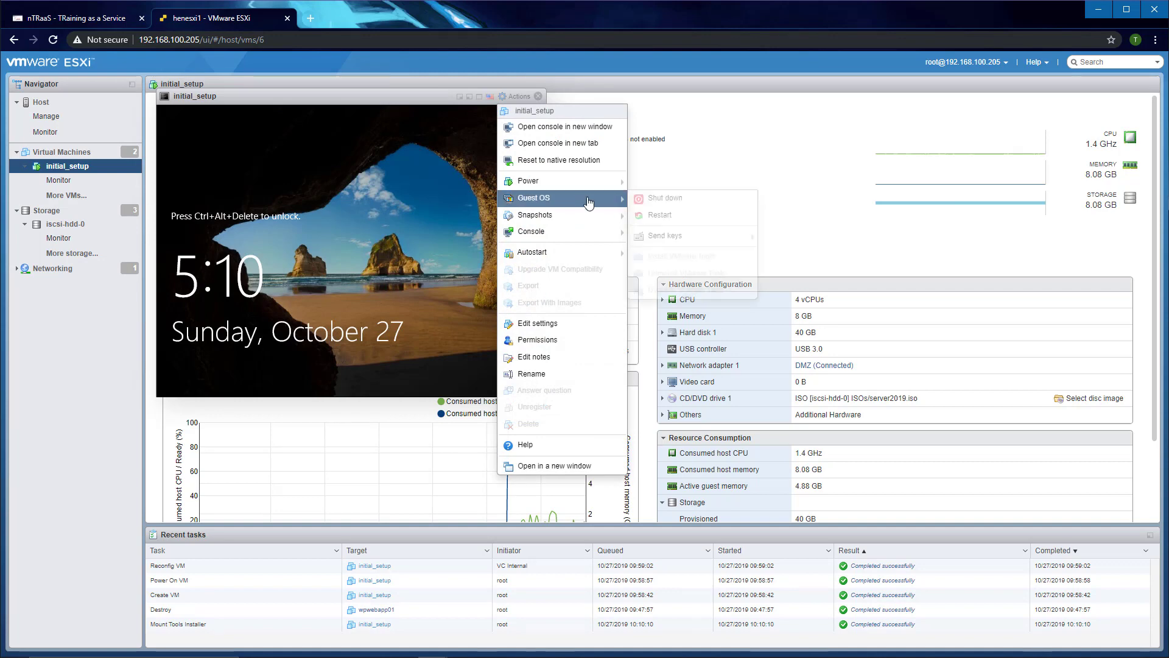
mouse_move(682, 236)
left_click(792, 235)
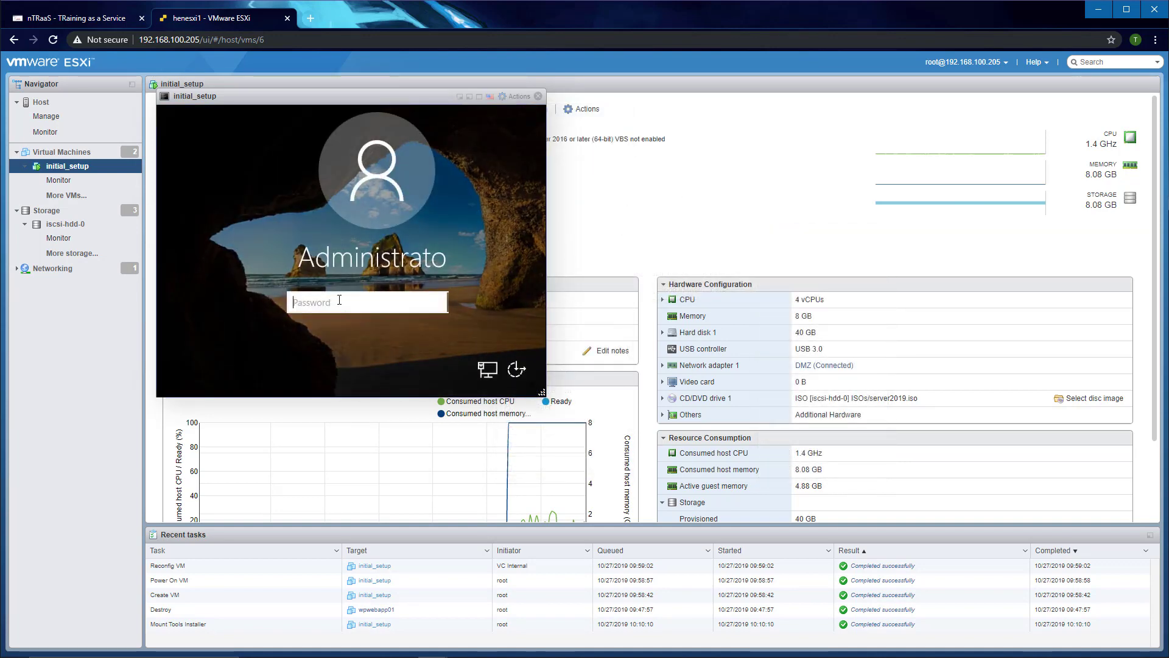
type("Pa55w.rd")
key("Return")
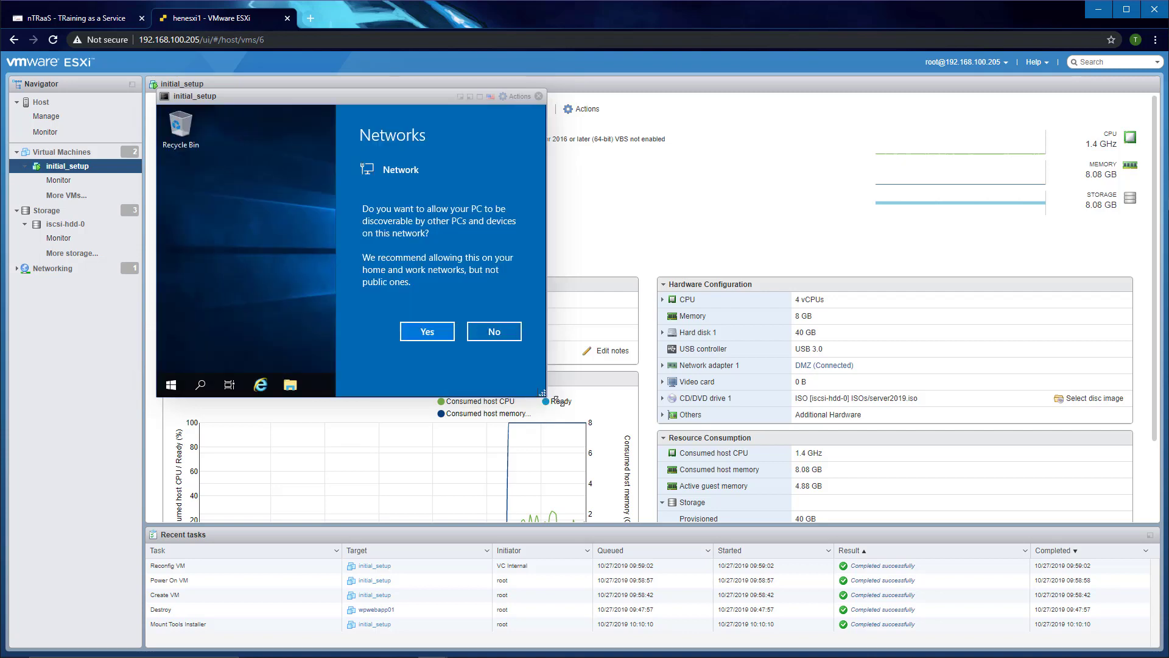
Step: Enlarge the console, decline network discovery, and close the console
left_click_drag(555, 400, 965, 563)
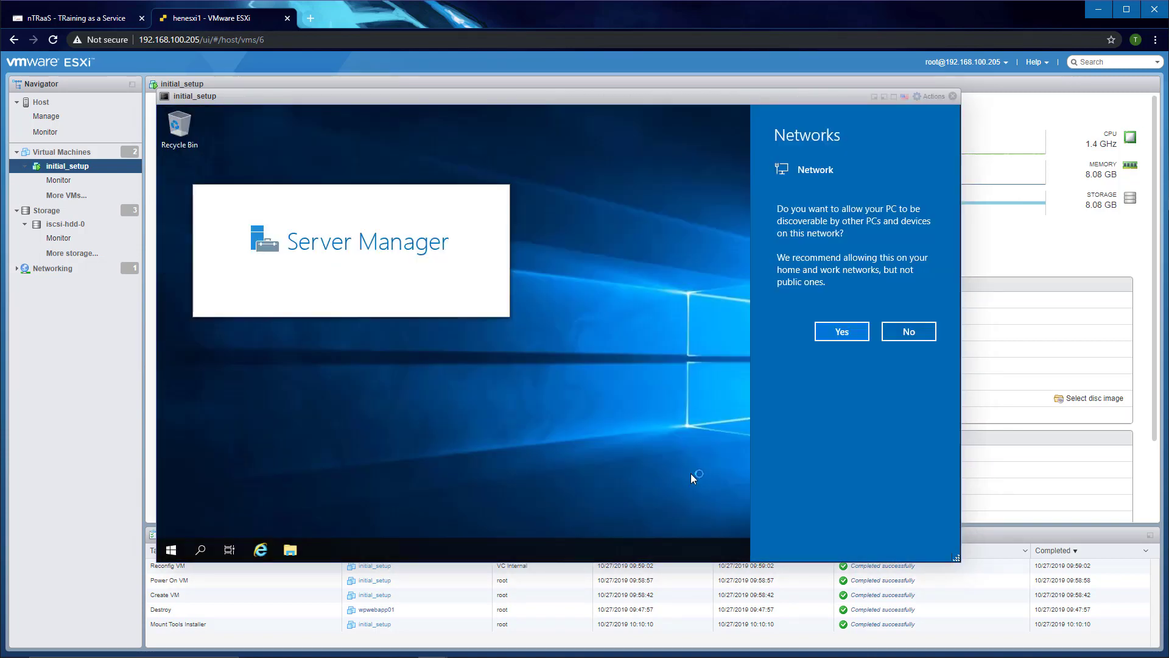
left_click(899, 334)
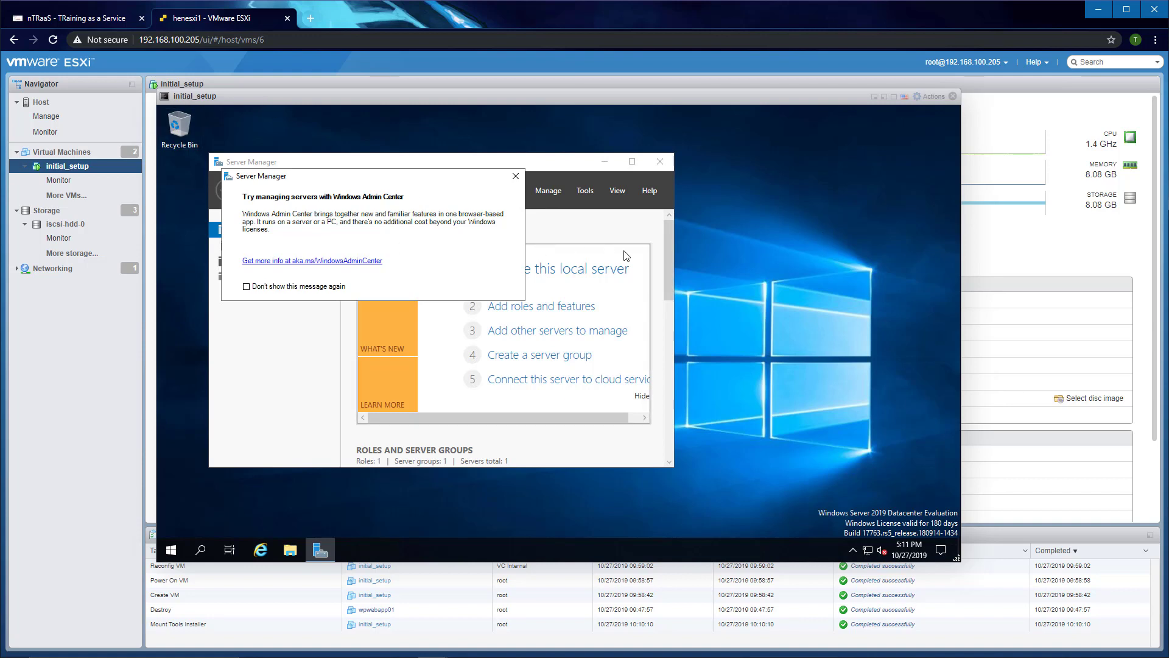
left_click(954, 97)
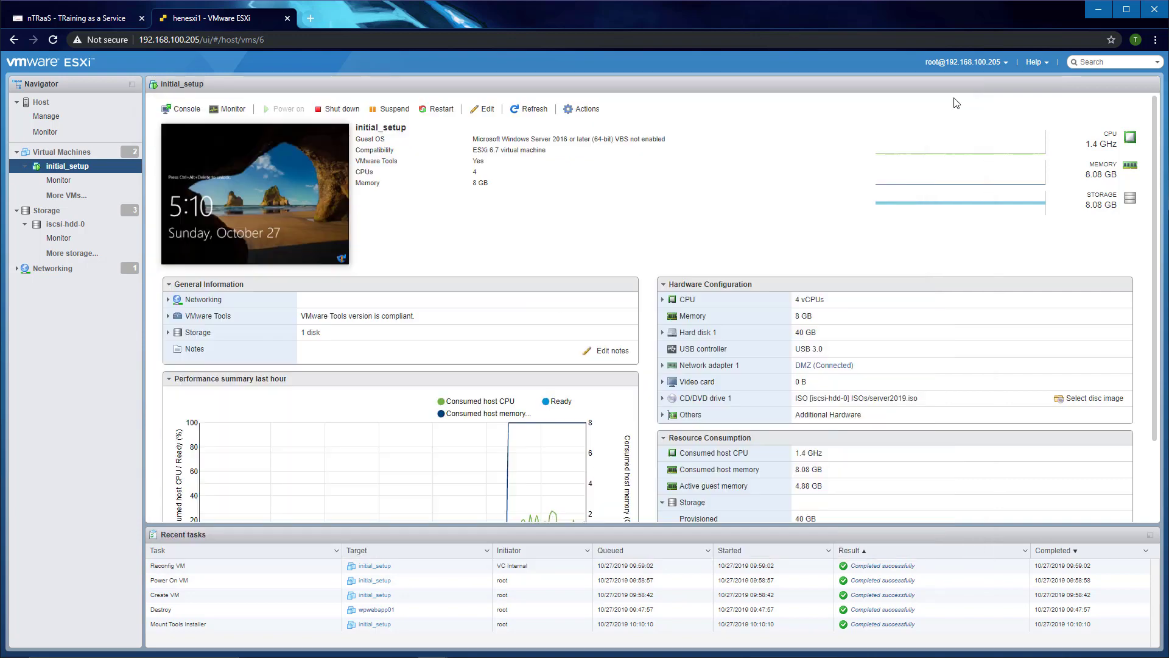
left_click(310, 19)
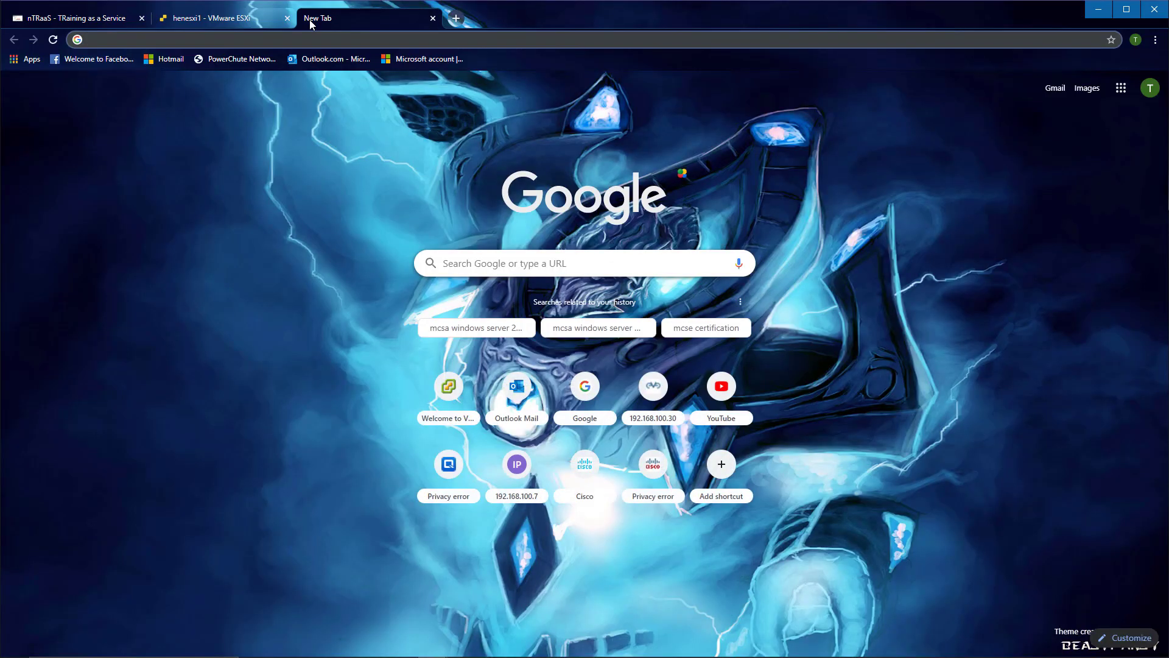
type("https://remote")
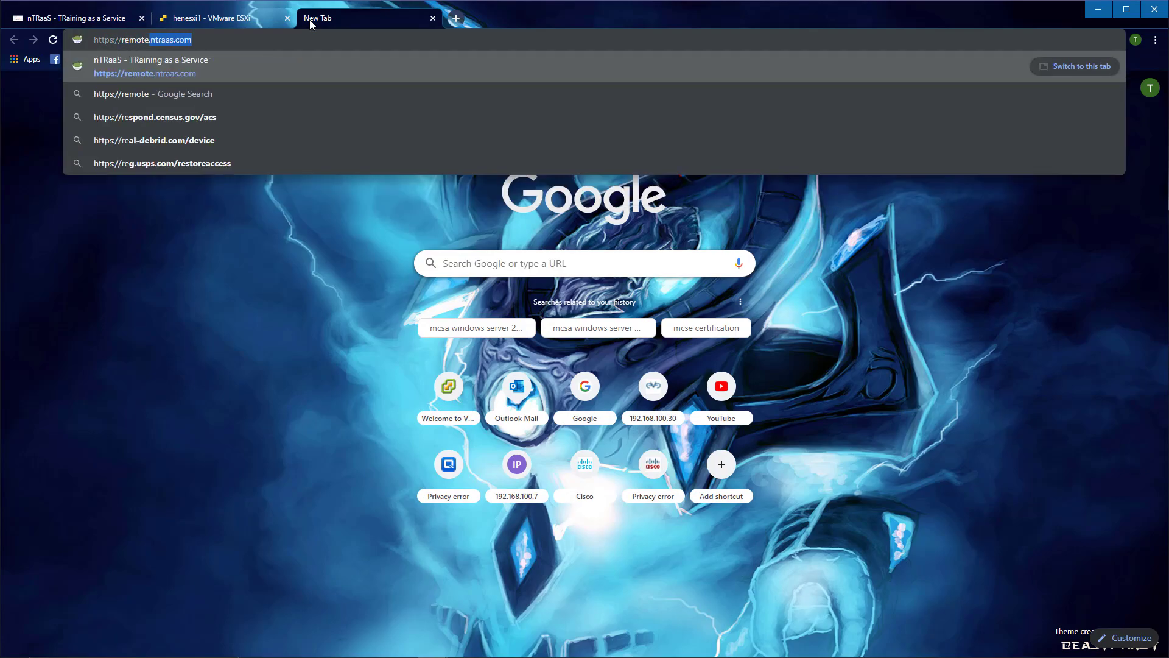
key("Return")
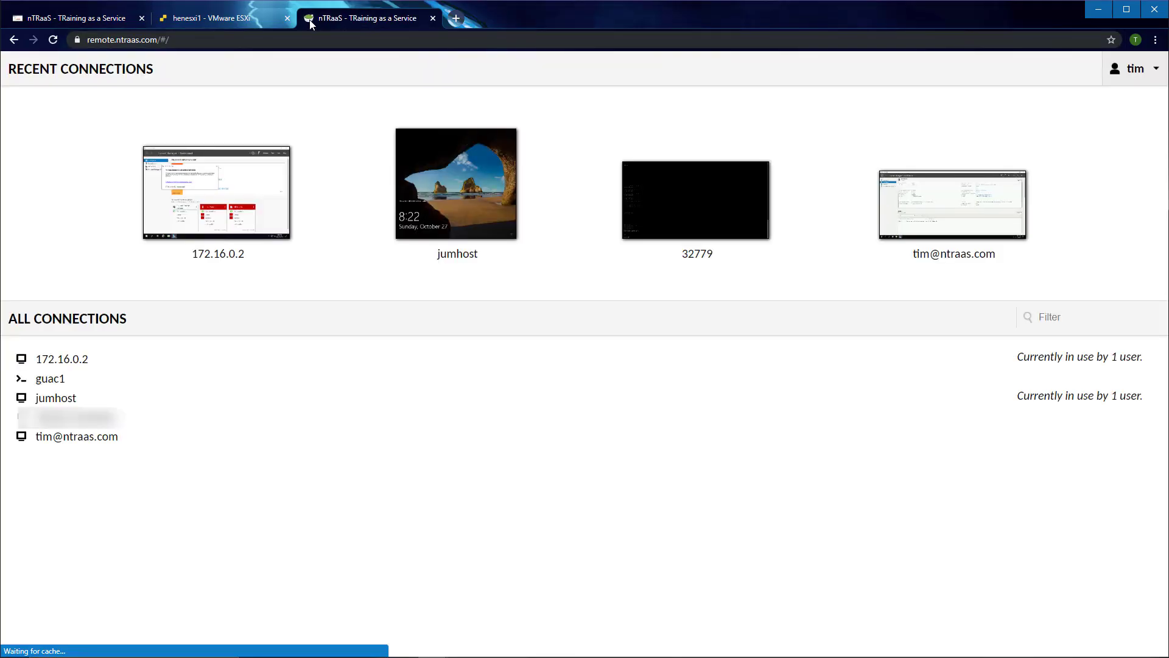
Step: Connect to 172.16.0.2 and lock the Windows session from the Start menu's account options
left_click(76, 360)
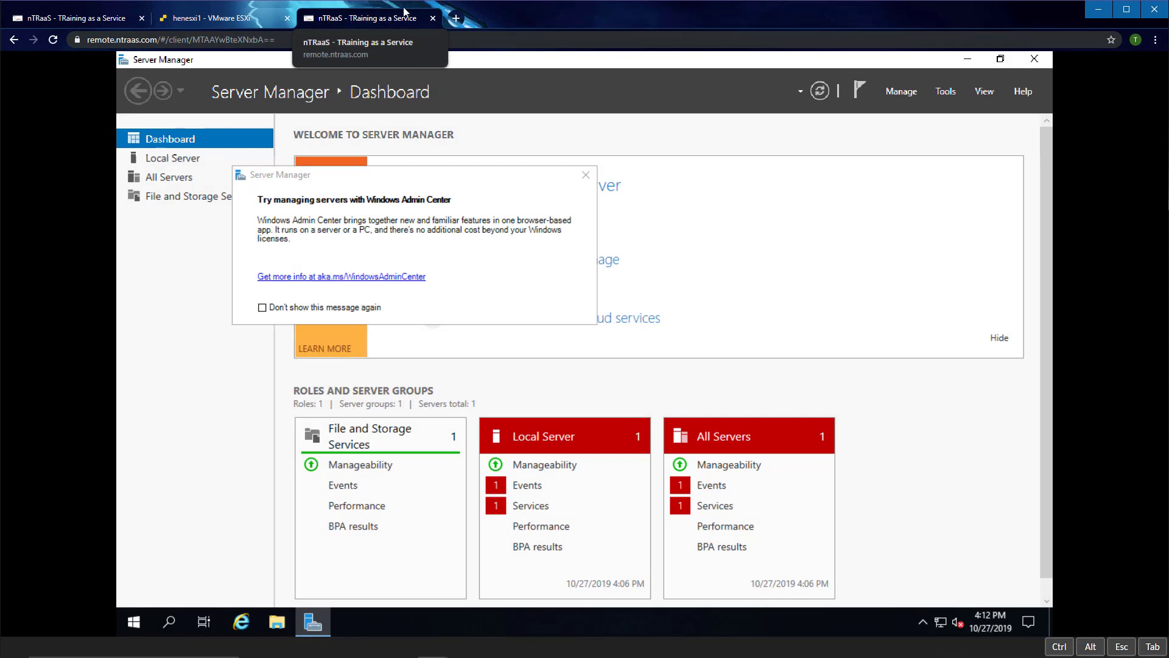
left_click(132, 621)
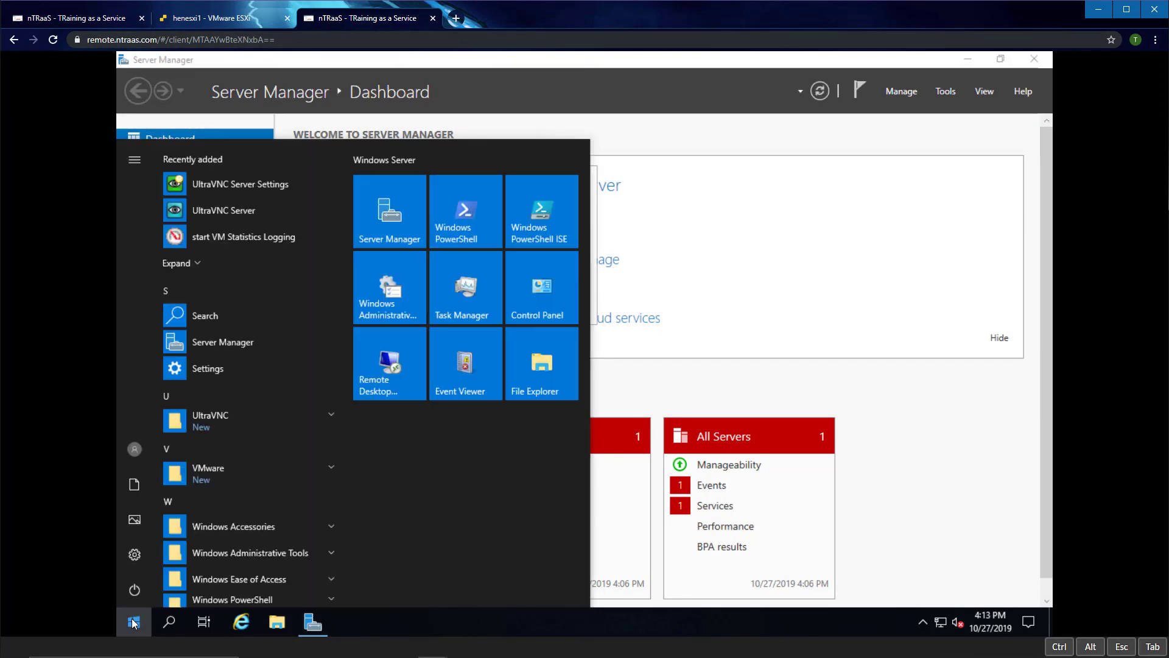
left_click(135, 447)
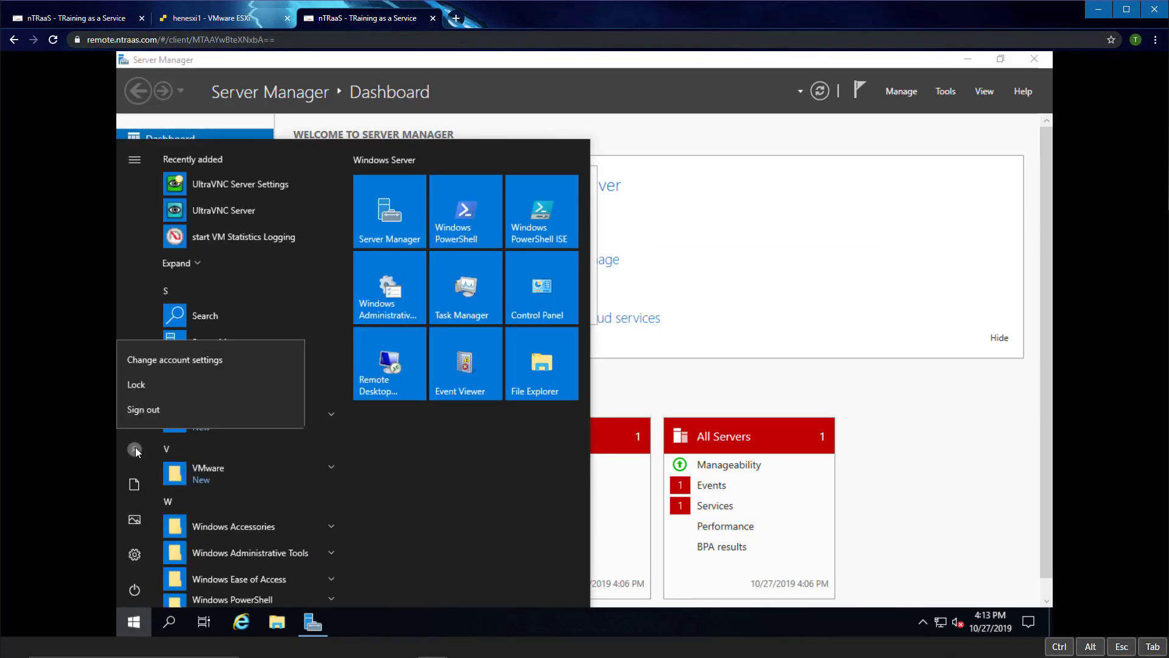
left_click(147, 386)
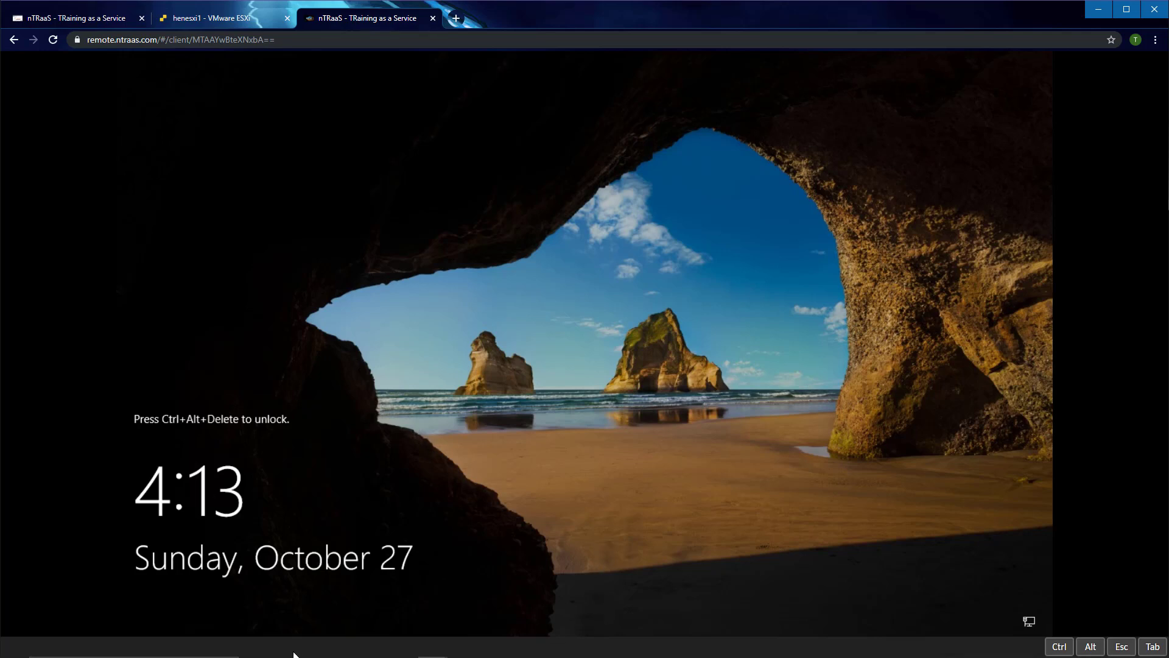
Step: Send Ctrl+Alt+Delete to reach the Administrator password prompt, then bring up the Guacamole menu
left_click(1060, 649)
left_click(1092, 647)
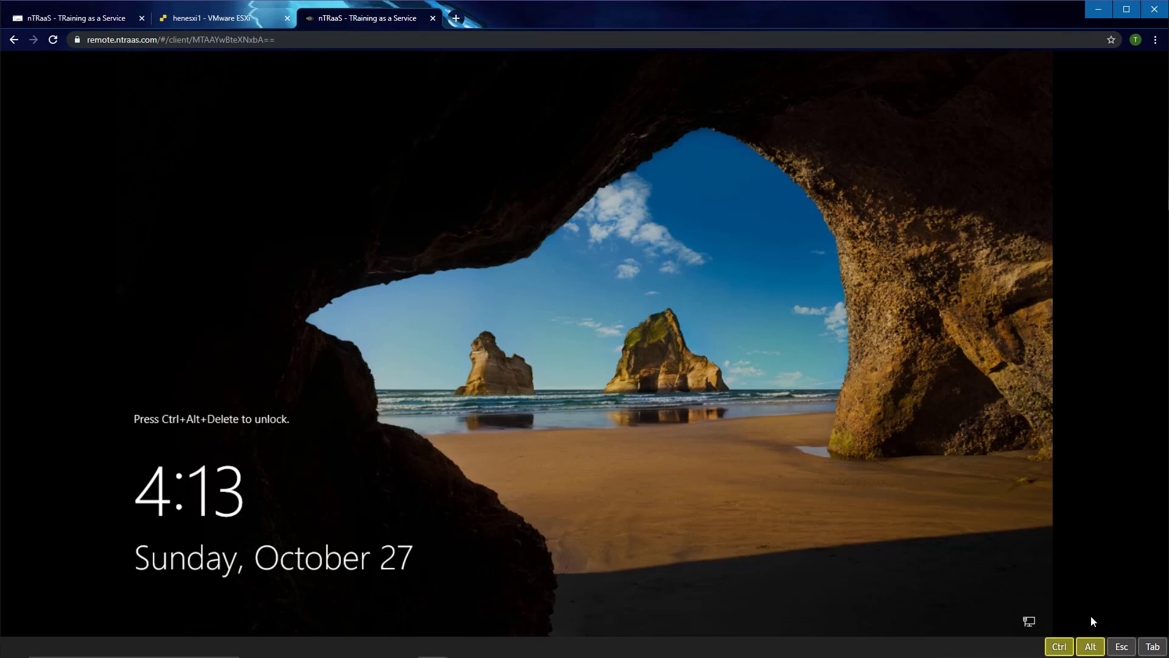
key("Delete")
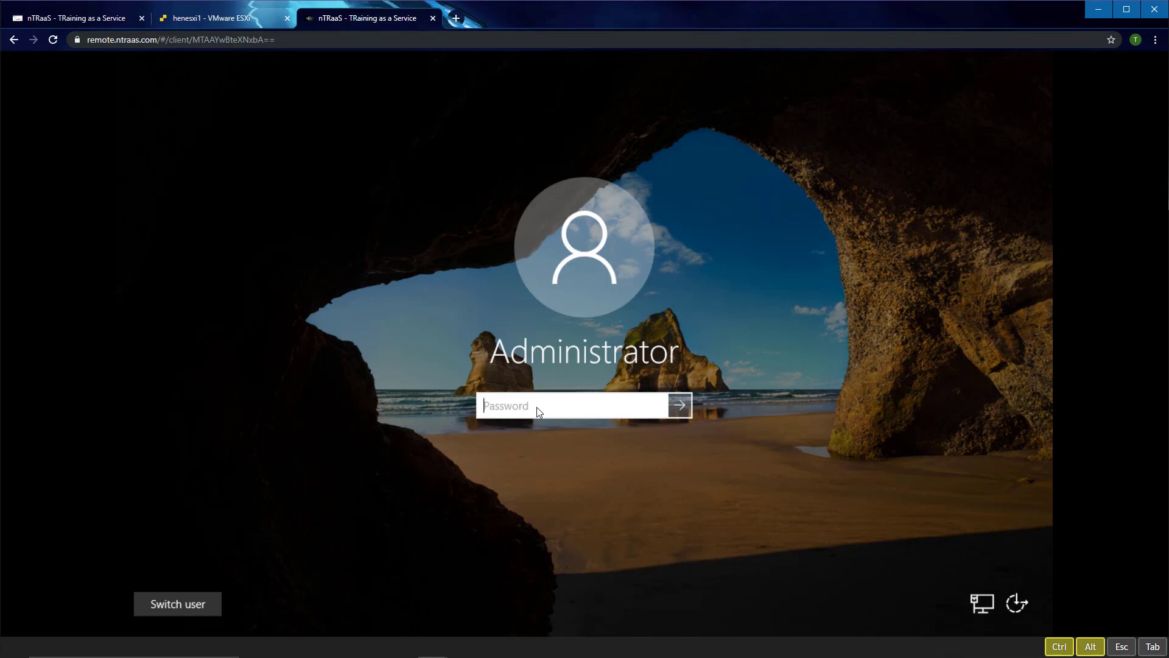
key("ctrl+alt+shift")
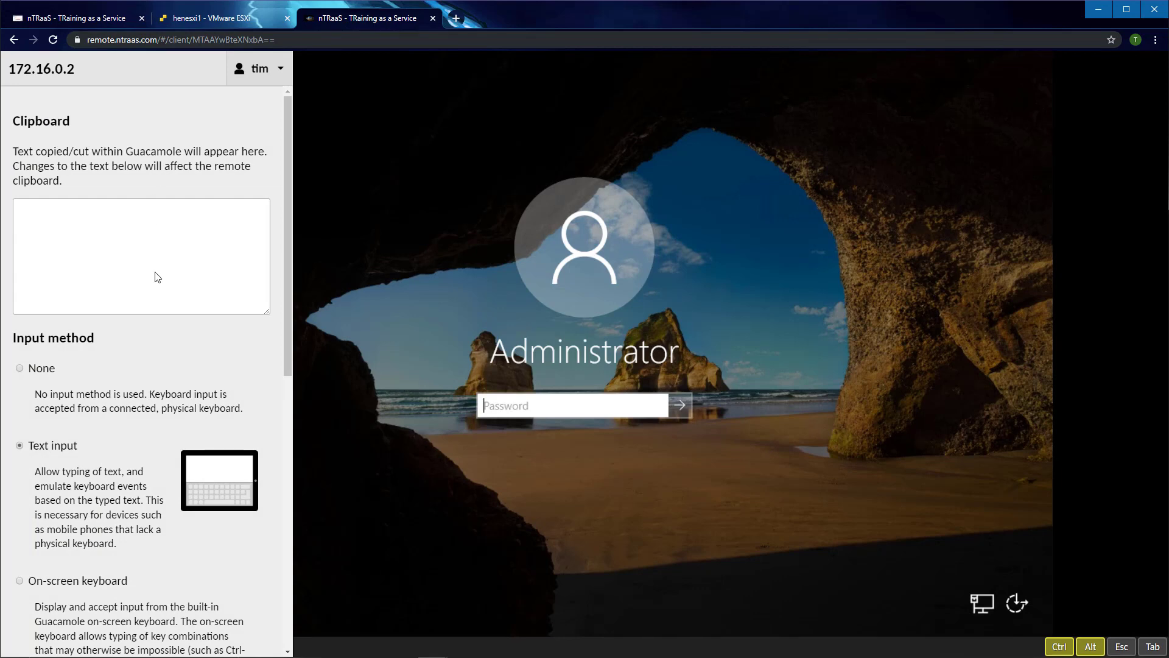
Step: Switch Guacamole input to the on-screen keyboard, then back to text input
scroll(291, 268, "down", 4)
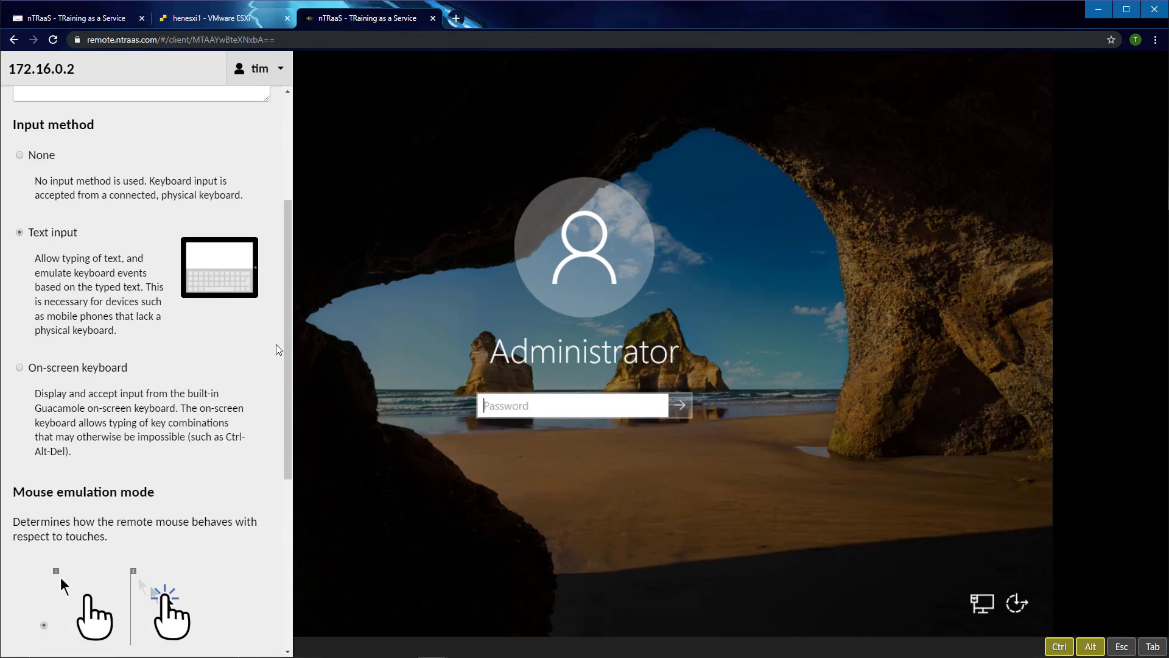
left_click(60, 368)
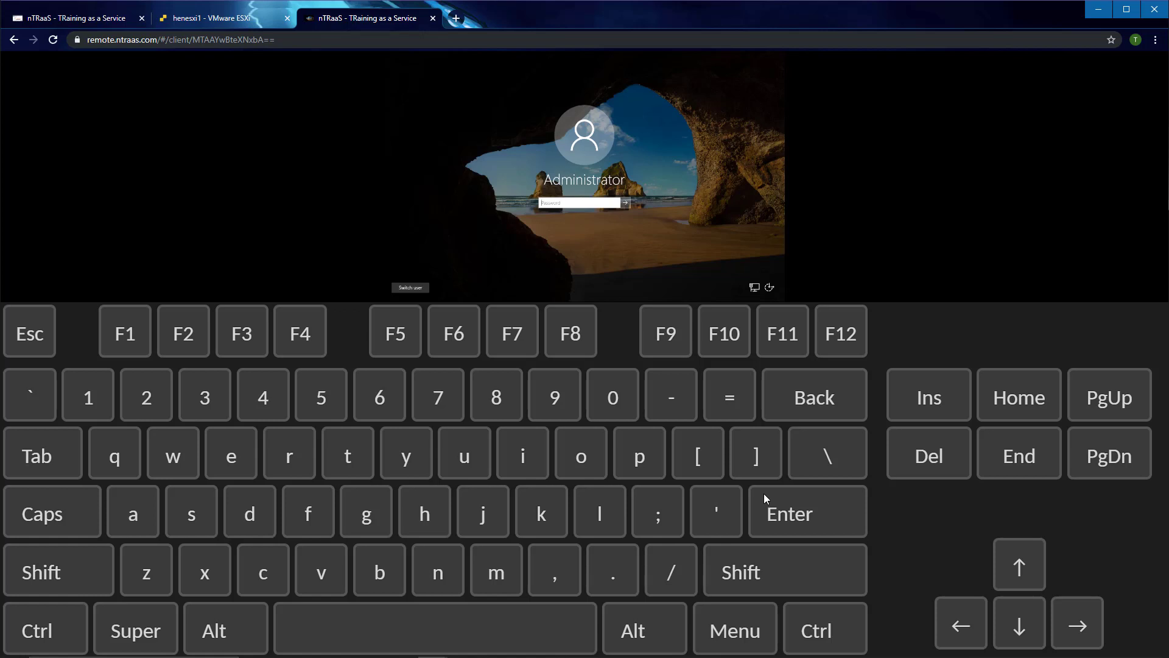
key("ctrl+alt+shift")
left_click(55, 233)
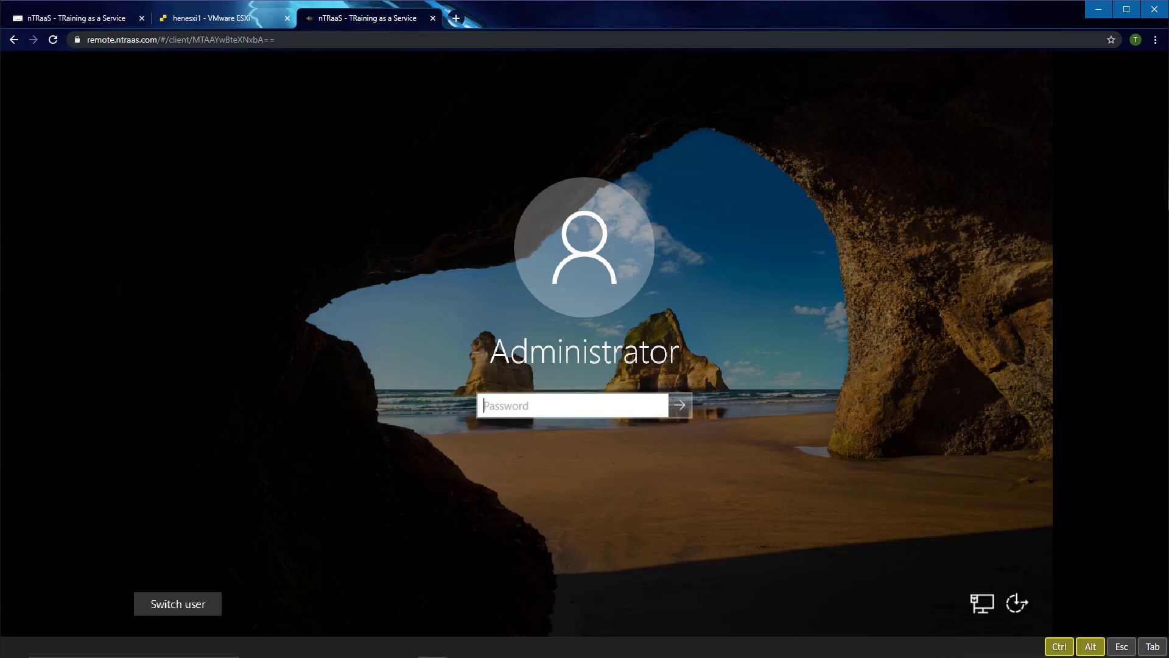
Step: Release the latched Ctrl and Alt keys and enter the Administrator password
left_click(1090, 646)
left_click(1059, 646)
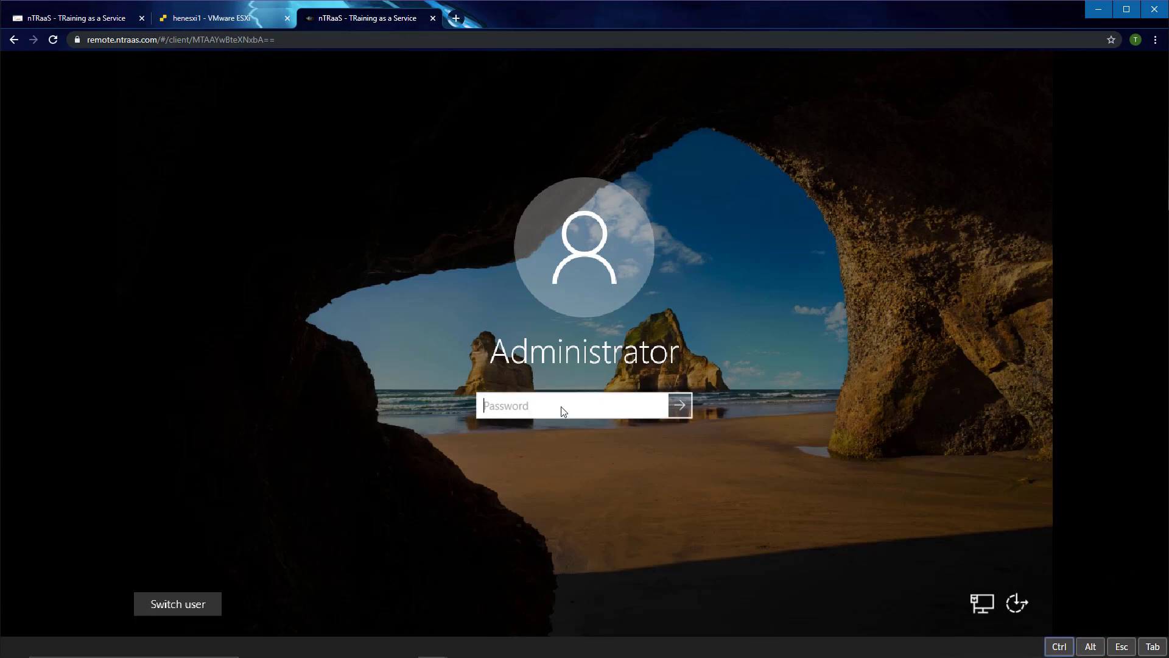
type("•••••••••")
Step: Sign in, dismiss the Start menu and Windows Admin Center notice, and show Local Server properties
key("Return")
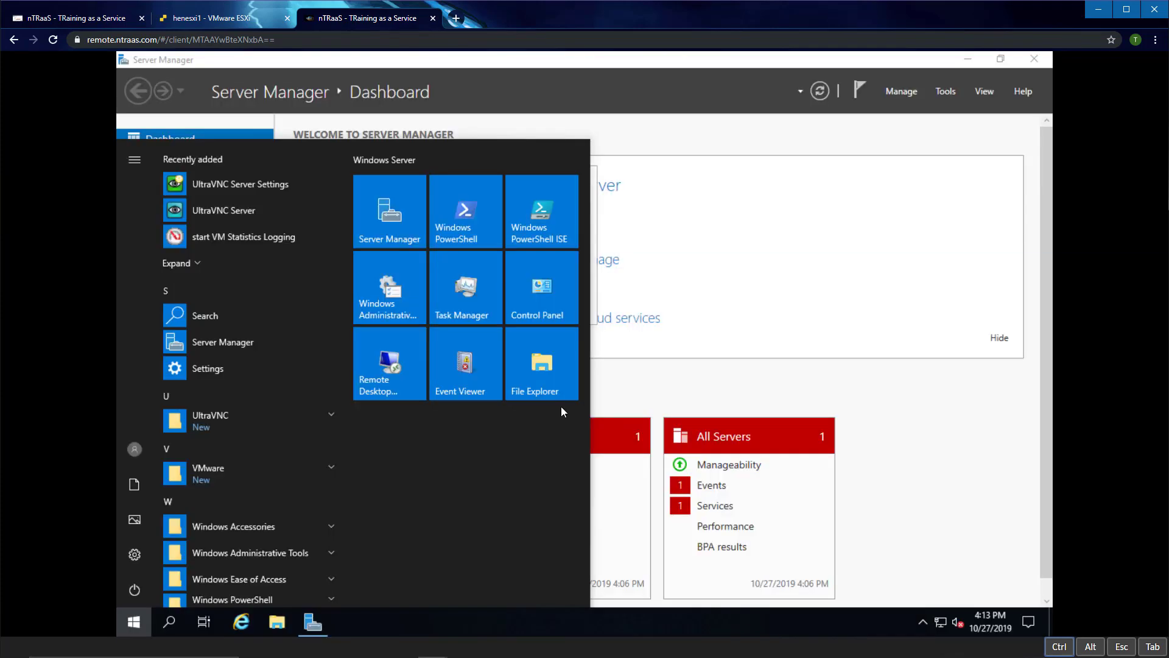
left_click(855, 413)
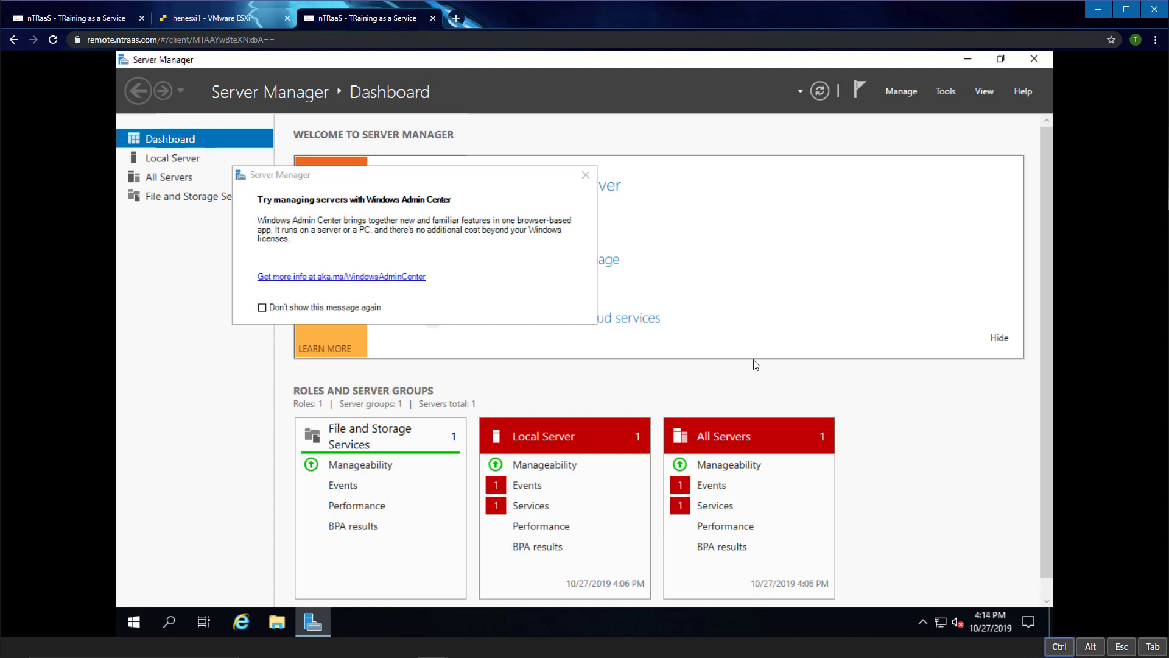
left_click(586, 175)
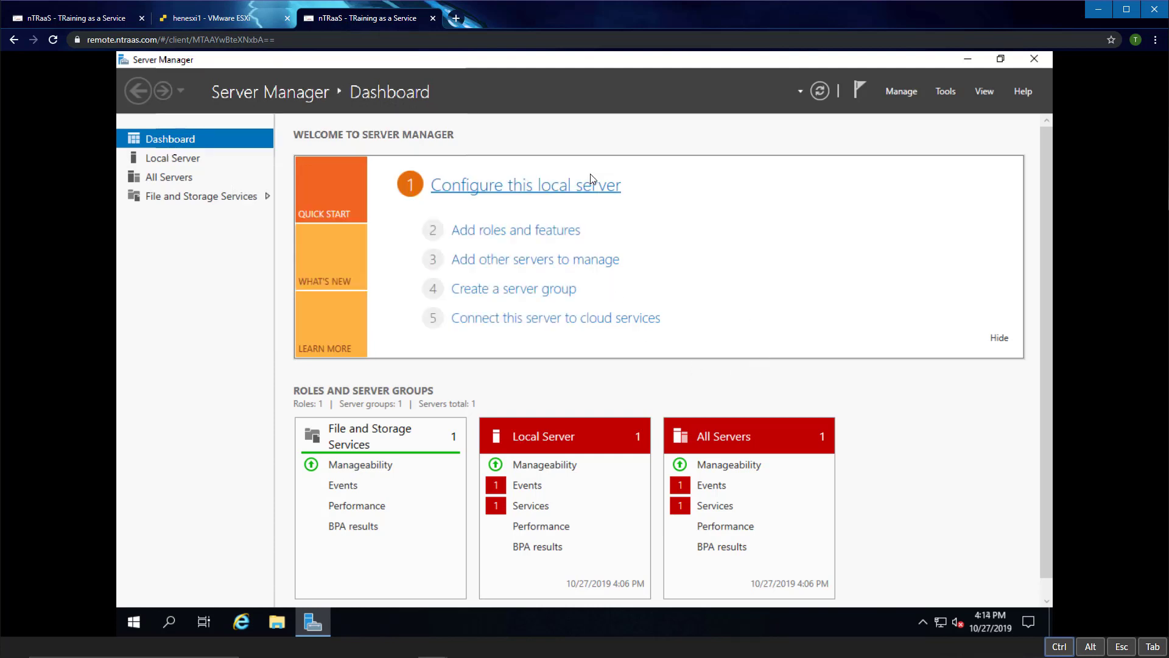
left_click(168, 160)
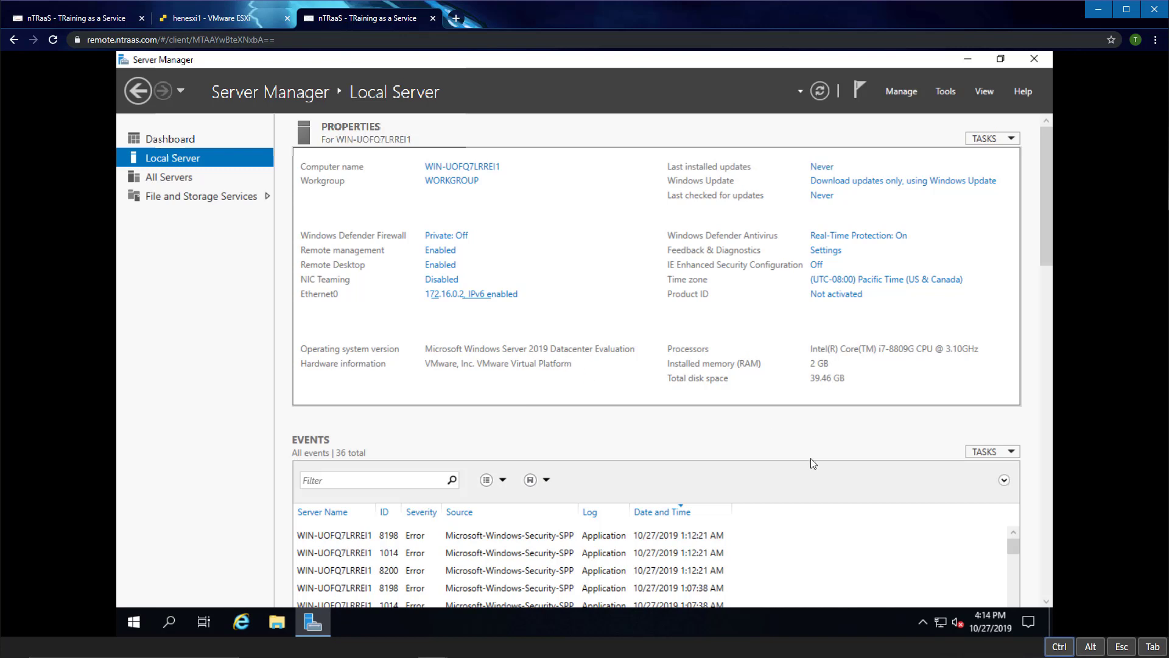
Step: Dismiss the WinVNC tray options, then launch Task Manager from the taskbar's context menu
left_click(924, 621)
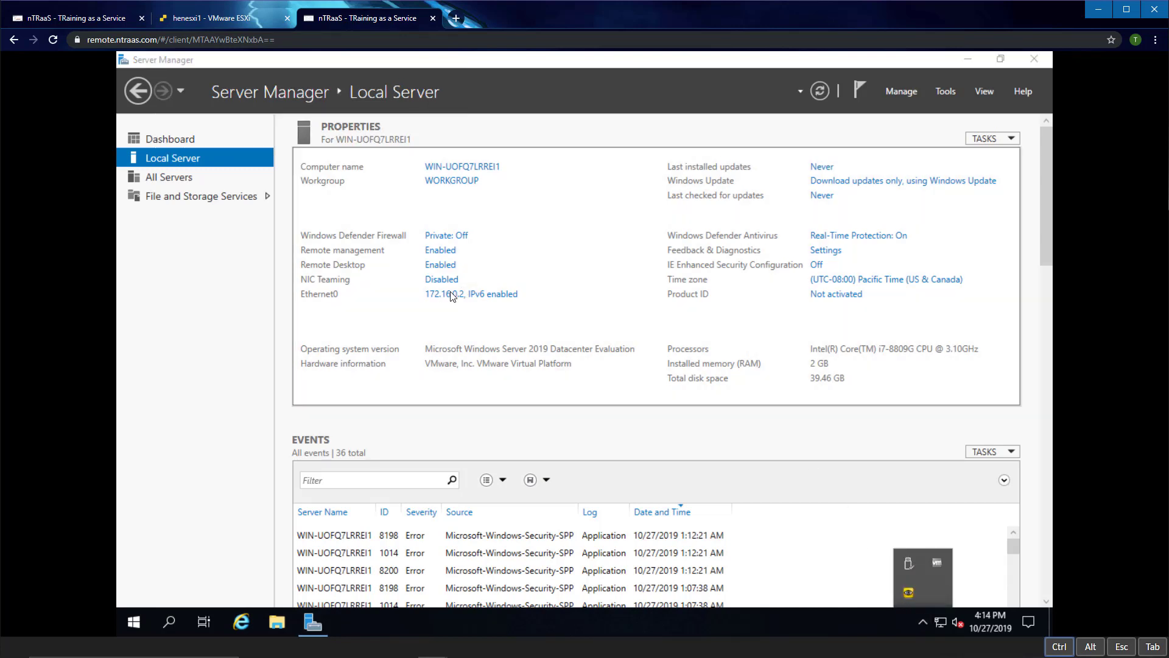
right_click(910, 591)
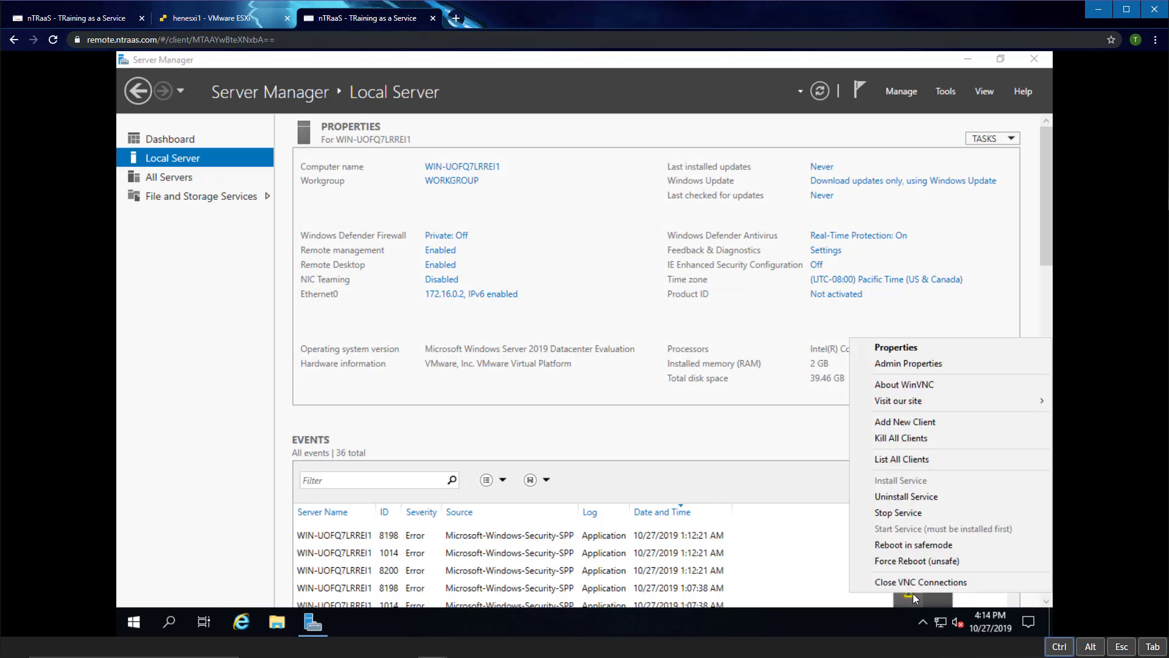
left_click(564, 399)
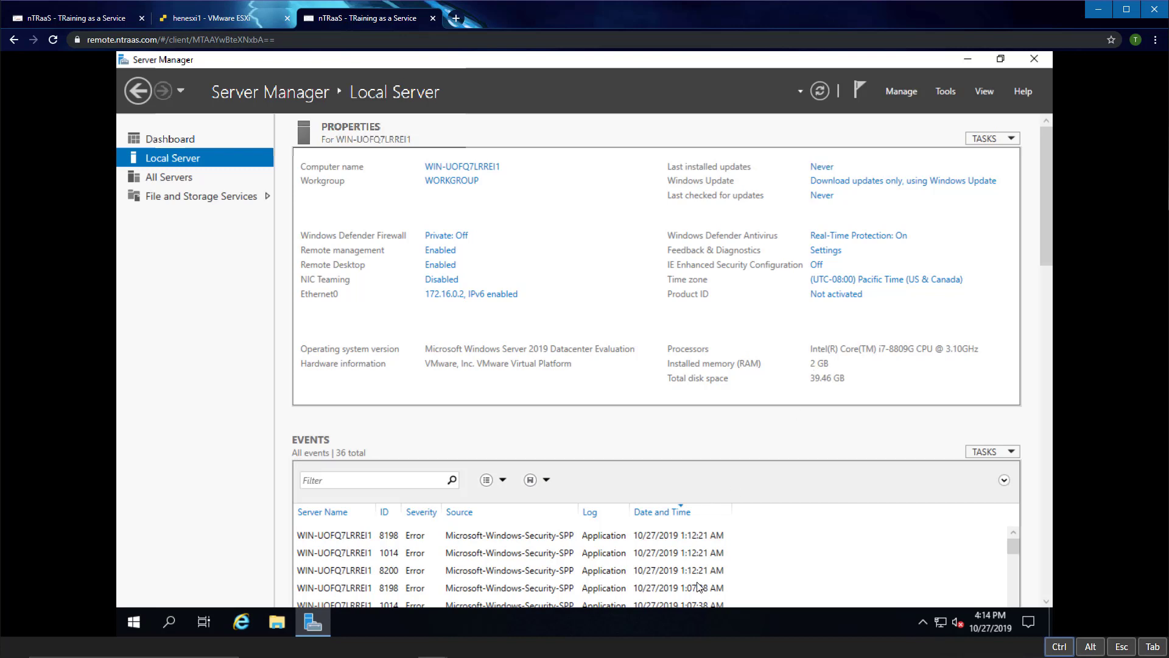
right_click(688, 627)
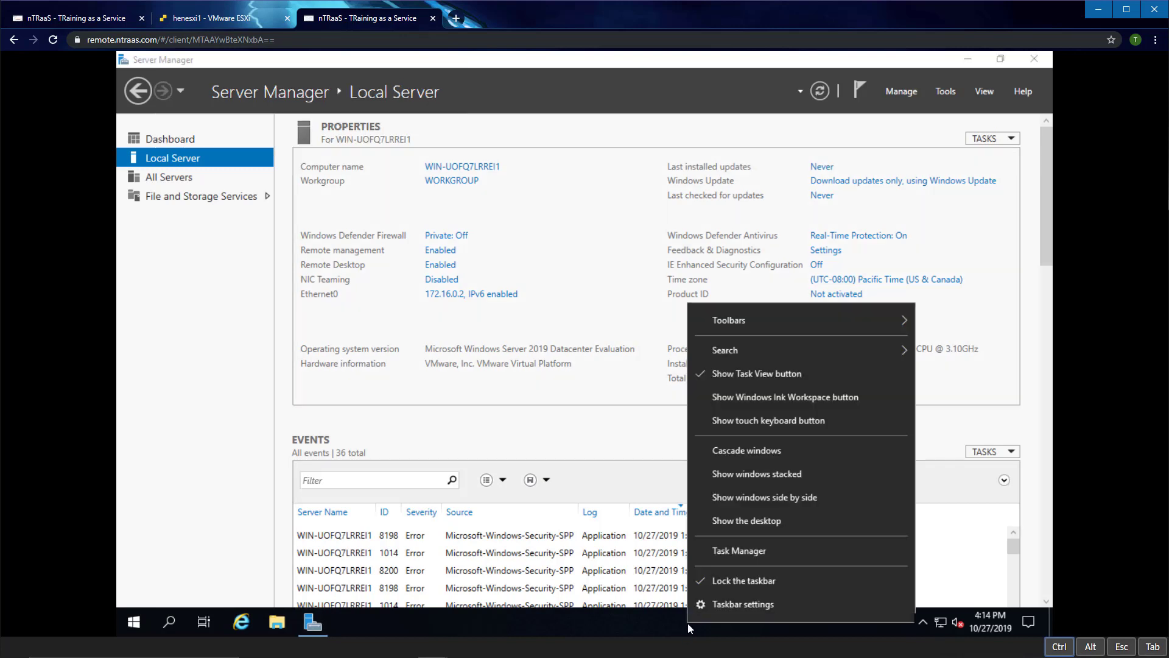
left_click(727, 553)
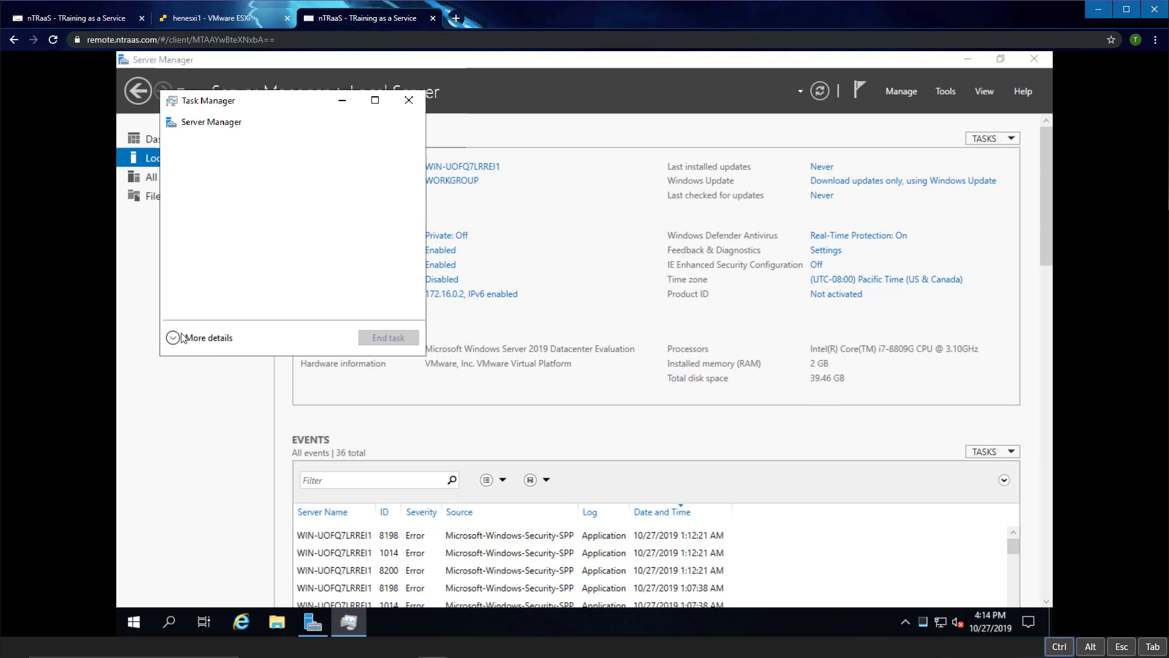
Step: Expand Task Manager, review CPU usage on the Performance tab, then close it
left_click(183, 338)
left_click(232, 139)
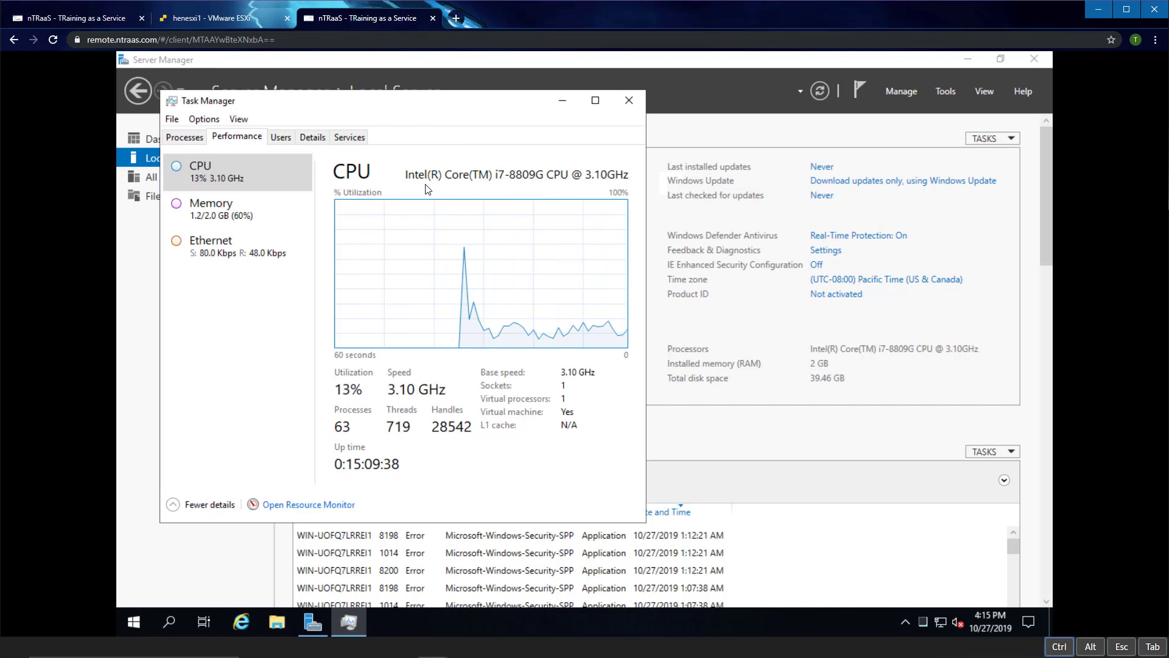
left_click(630, 100)
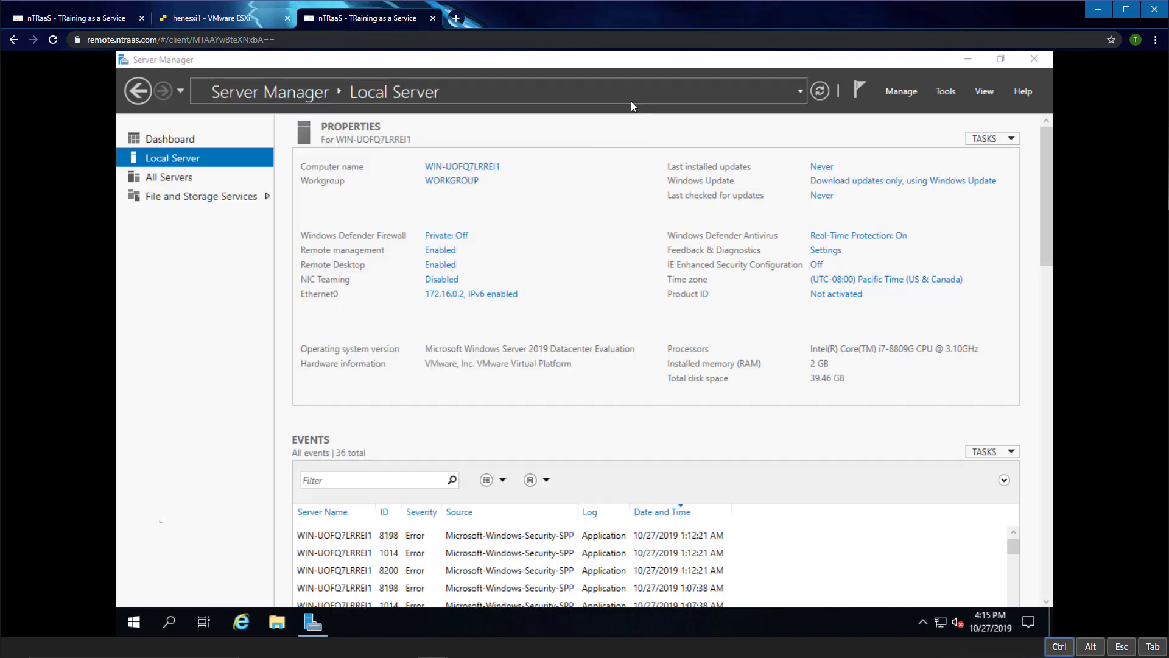
Step: Change the computer name to timdc1, correcting the 'timedc1' typo, and confirm
left_click(479, 167)
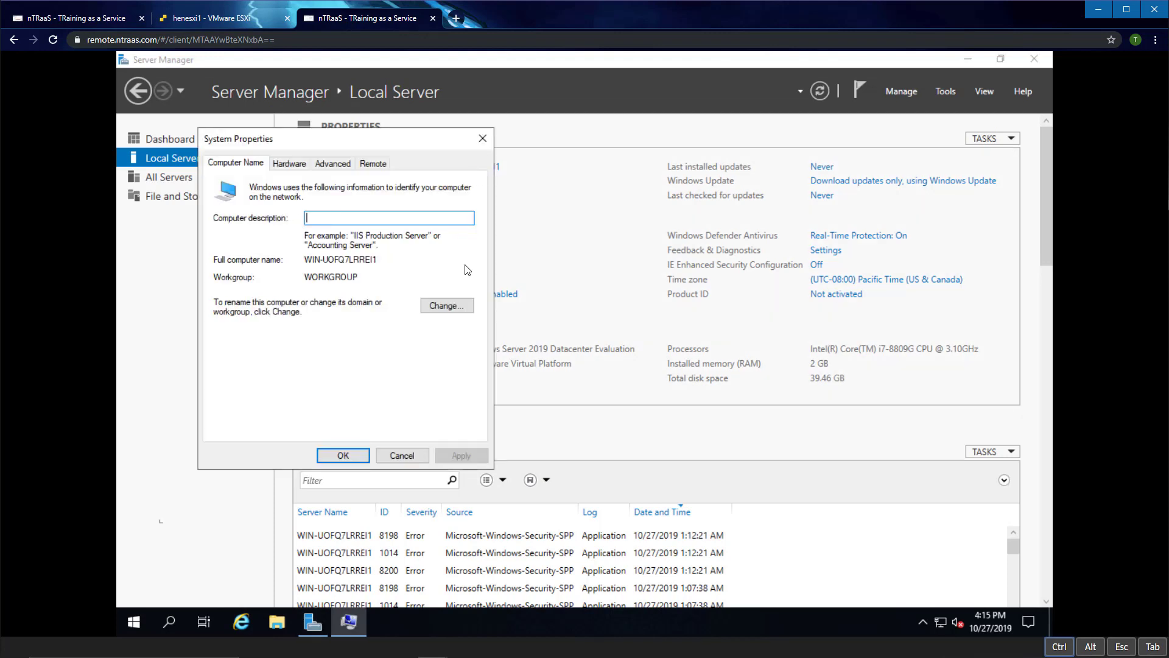
left_click(446, 306)
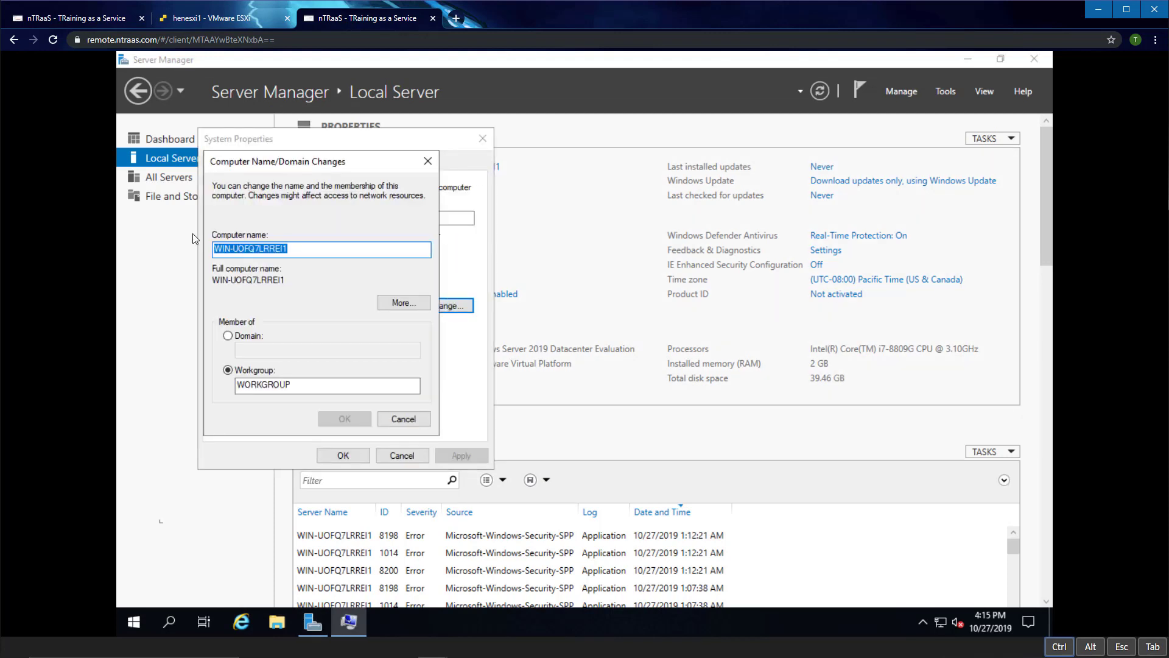
type("time")
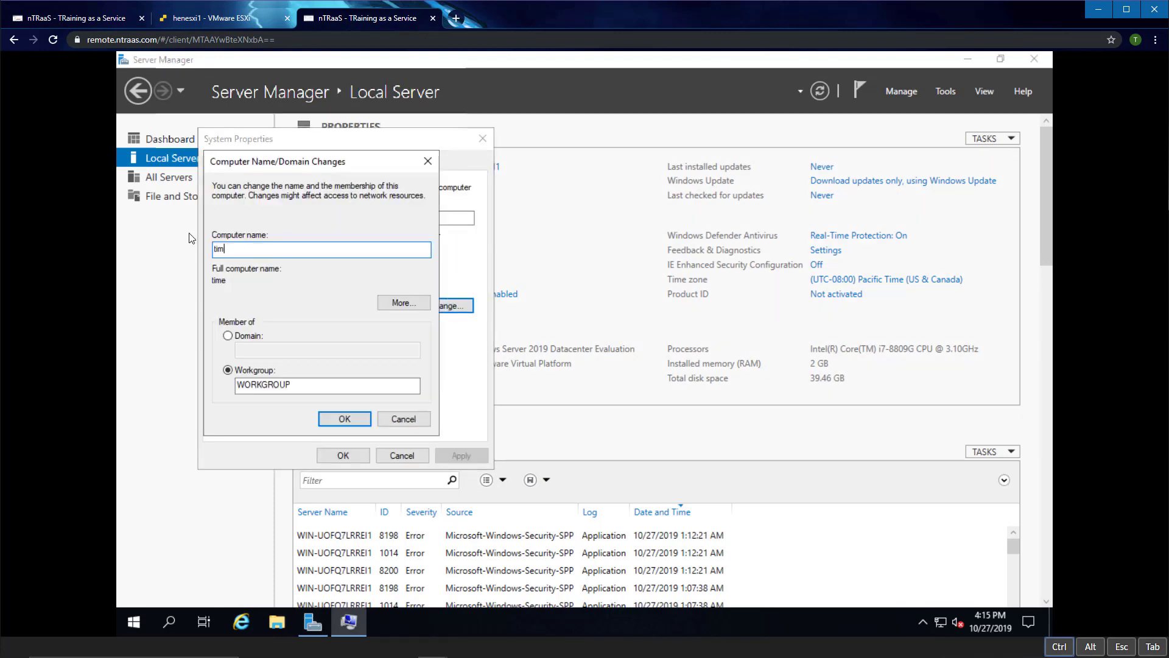
type("dc1")
left_click(230, 250)
key("BackSpace")
left_click(334, 418)
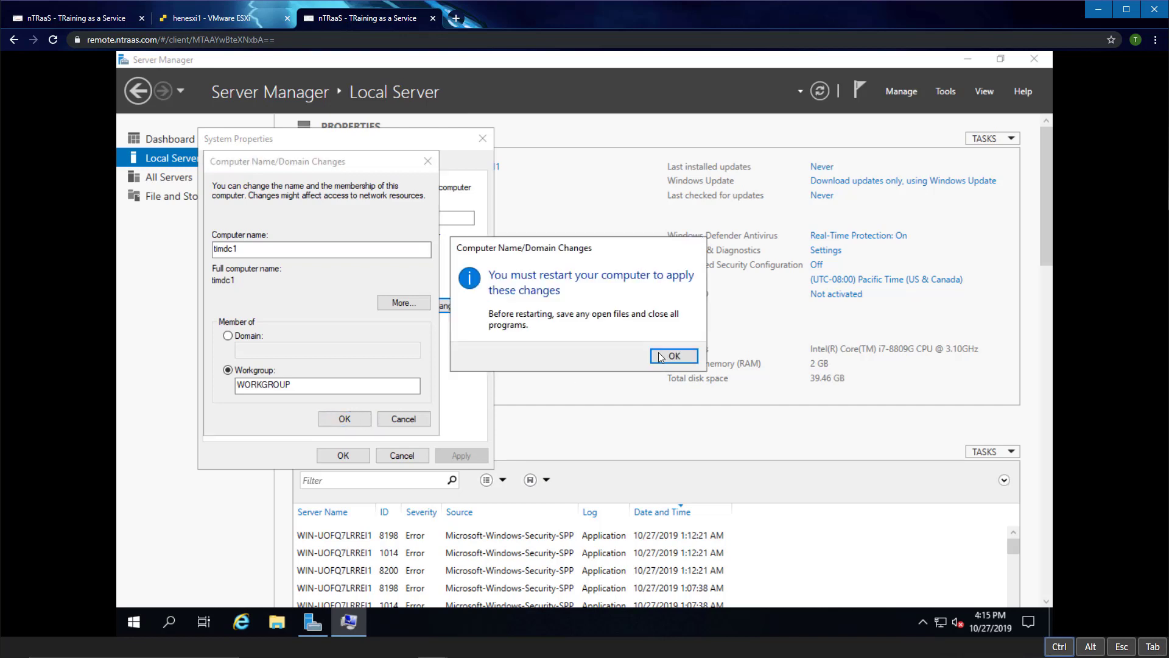
Step: Acknowledge the restart notice, close System Properties and restart the server now
left_click(683, 356)
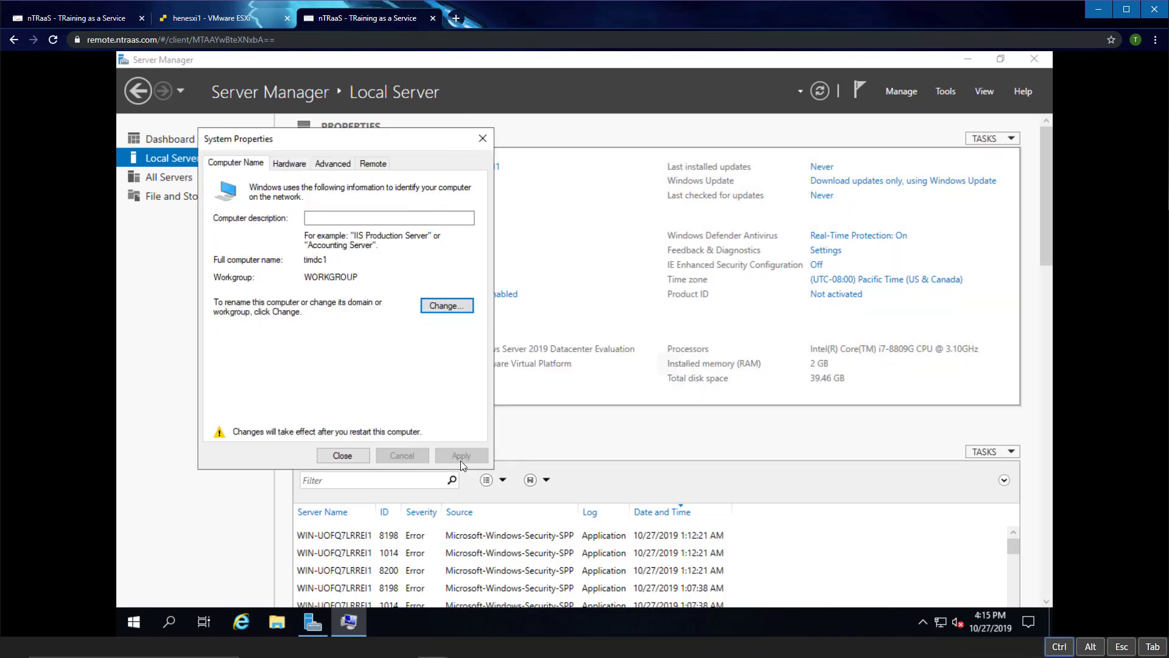
left_click(336, 456)
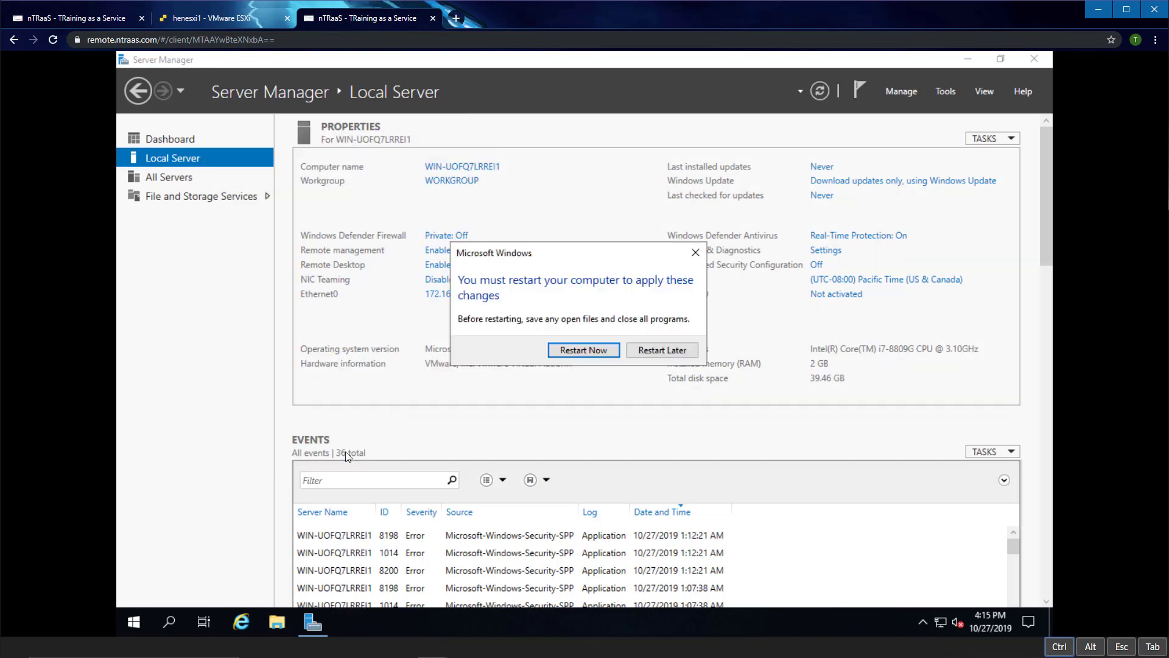
left_click(582, 351)
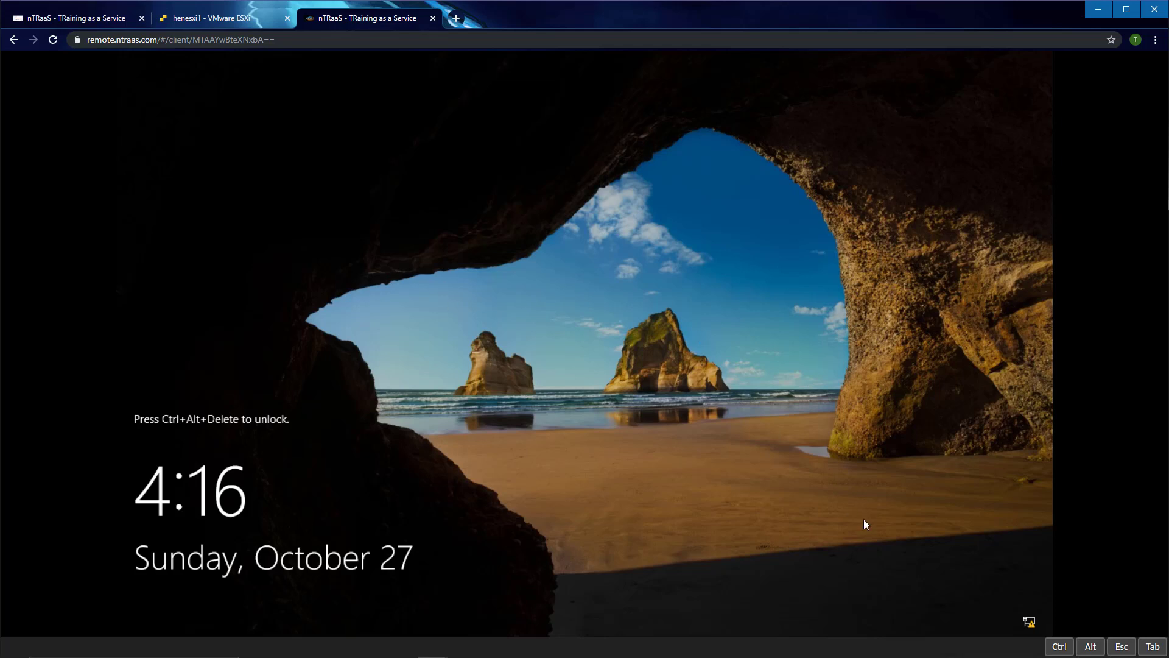
Step: Send Ctrl+Alt+Del to the restarted server, release the keys and sign in with the Administrator password
left_click(1059, 647)
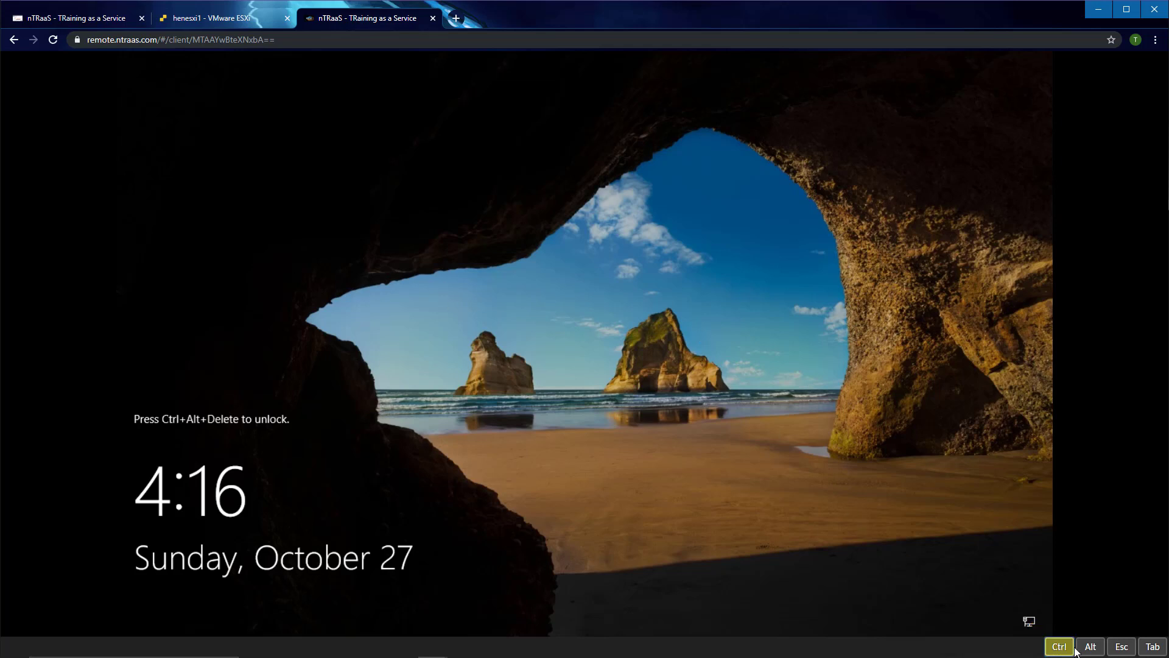
left_click(1089, 647)
key("Delete")
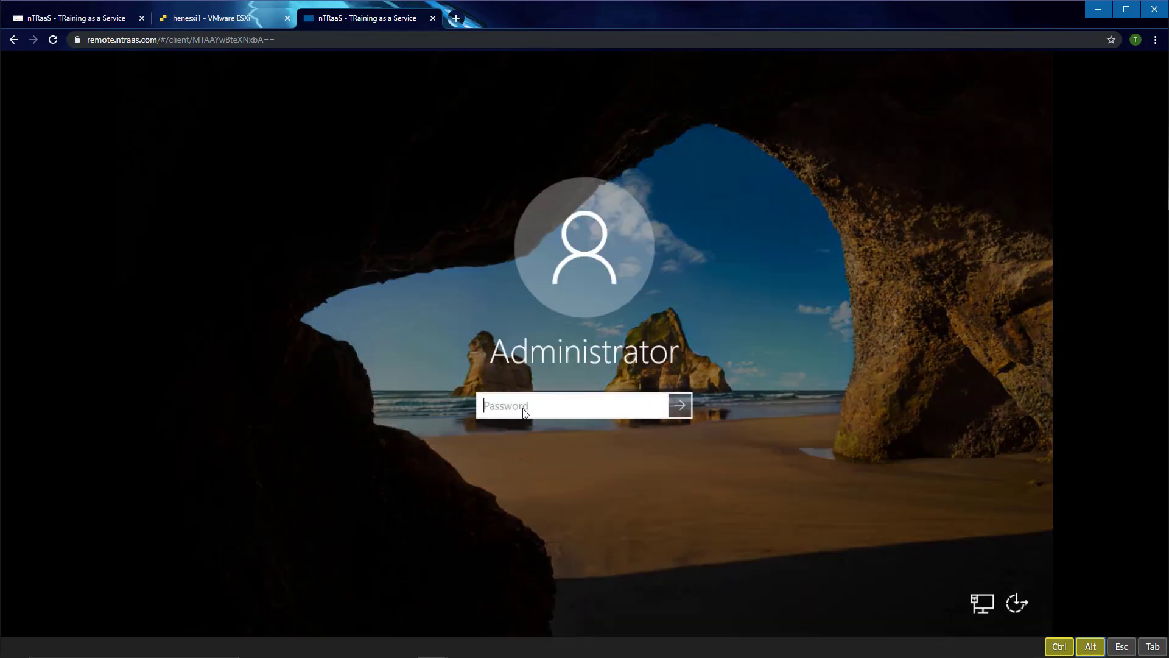
left_click(1060, 646)
left_click(1090, 647)
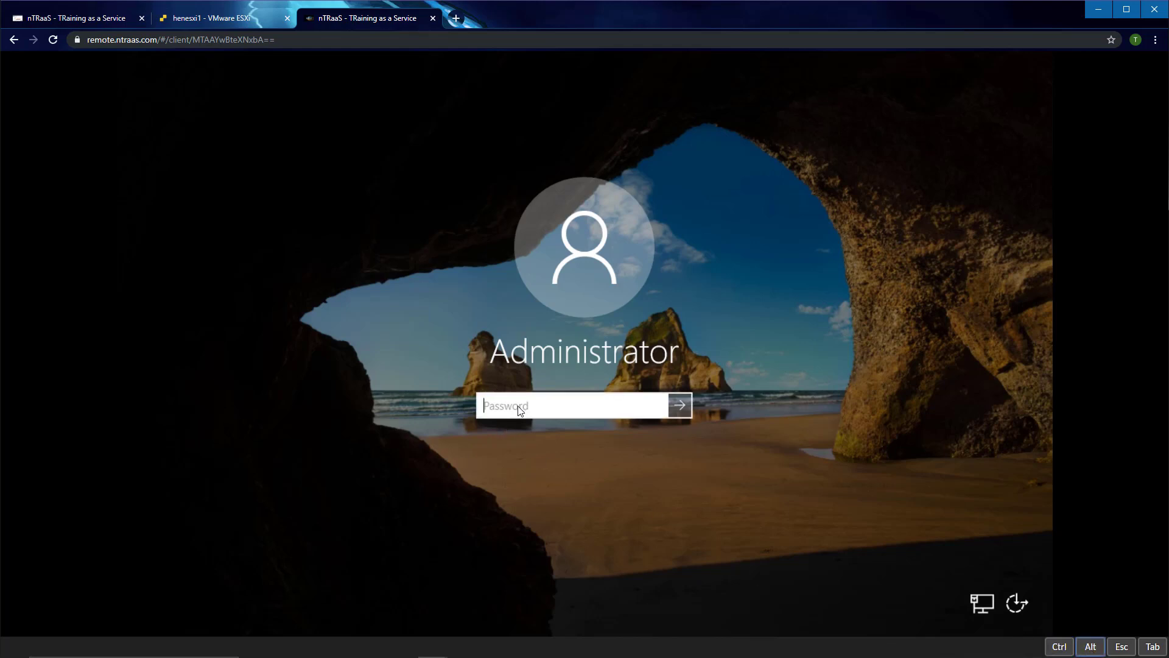
type("*********")
key("Return")
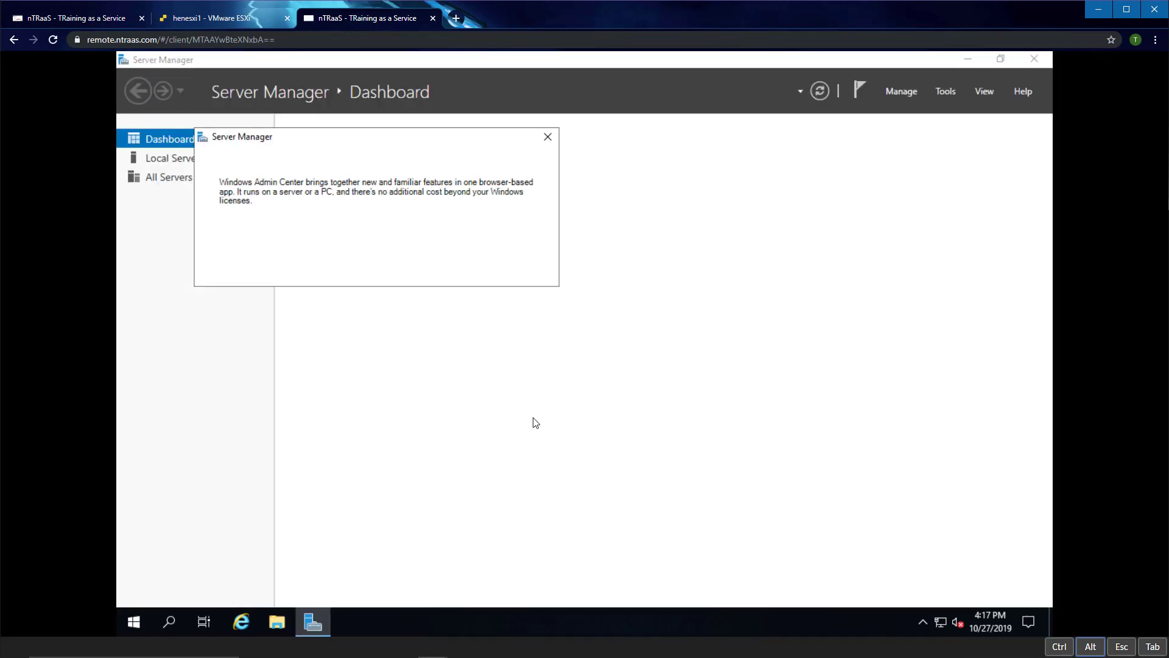
Step: Dismiss the Admin Center notice, confirm Local Server shows timdc1, then switch to the ESXi host client
left_click(548, 136)
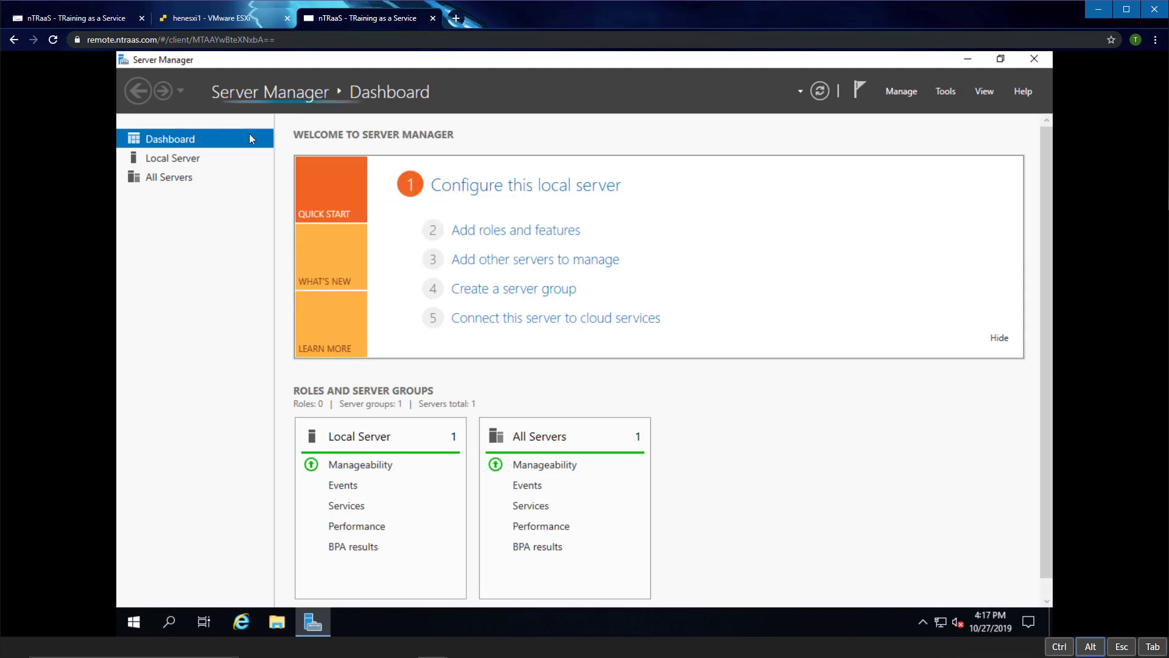
left_click(167, 162)
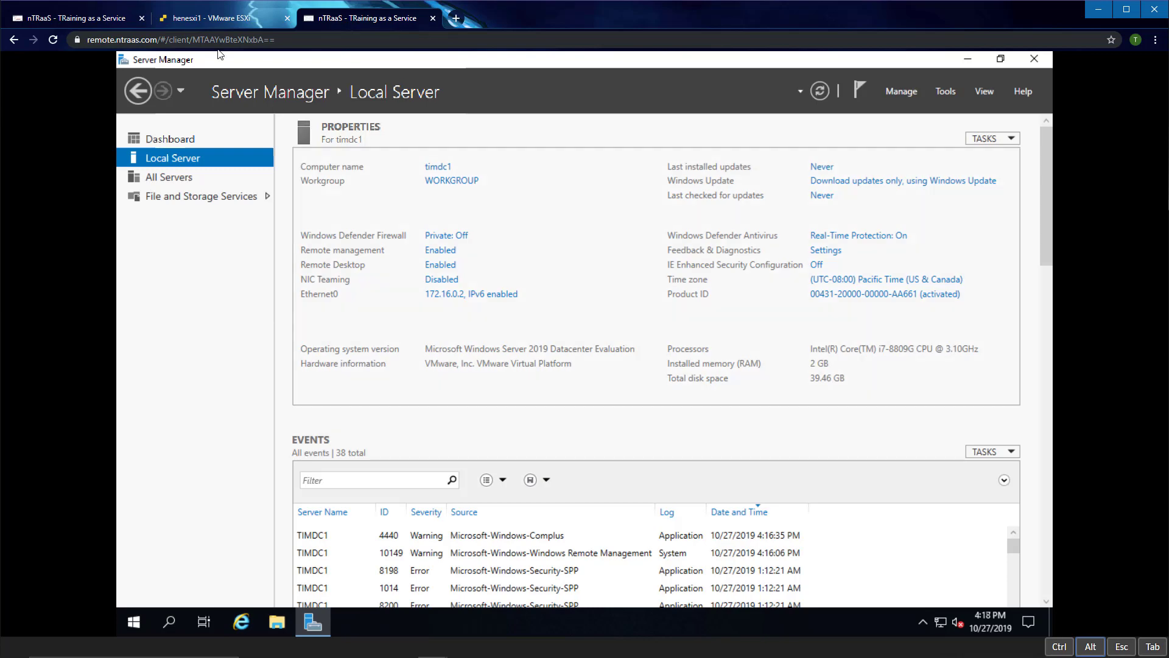
left_click(204, 21)
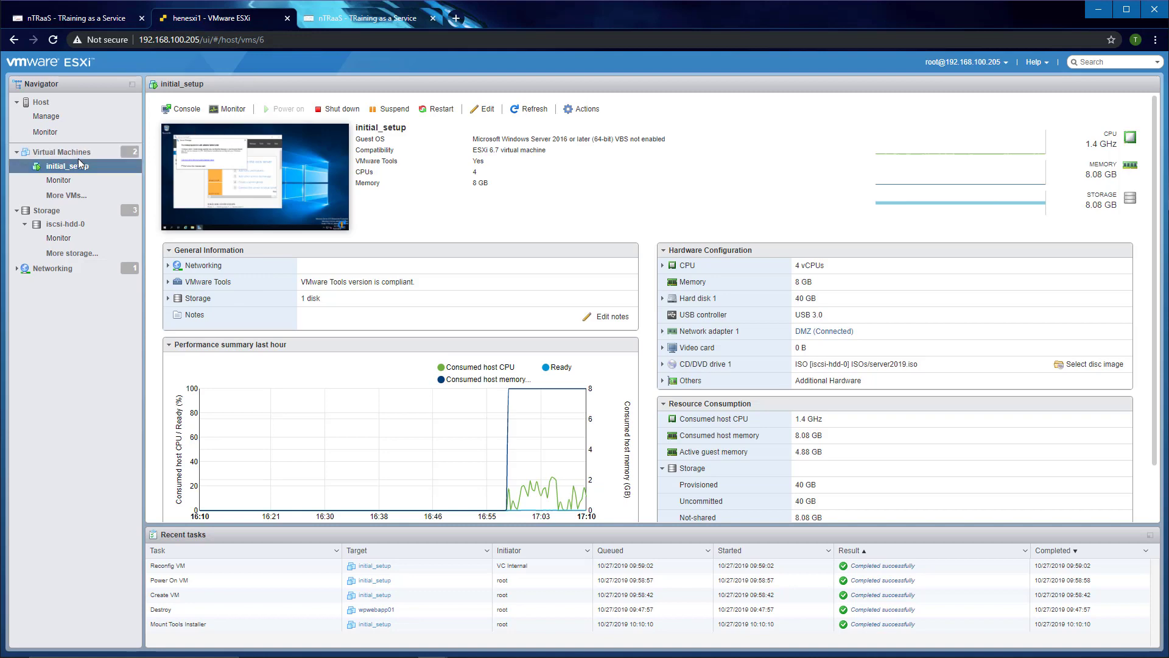
Step: Confirm initial_setup's Network Adapter 1 stays on DMZ, then return to the nTRaaS session
right_click(62, 168)
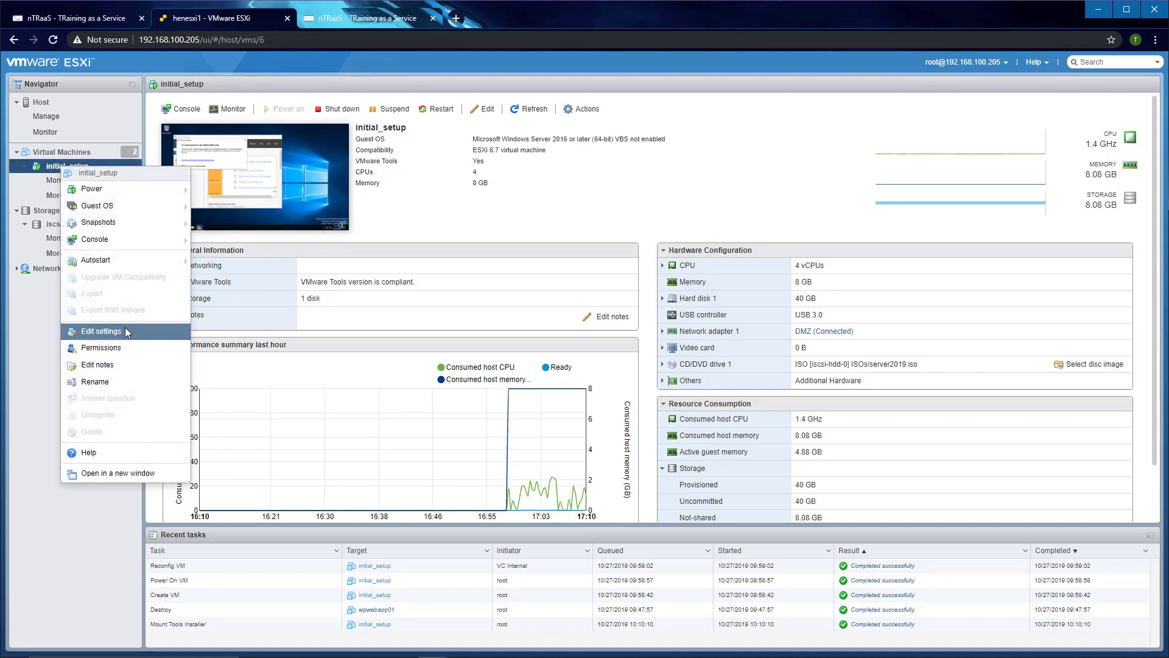
left_click(102, 330)
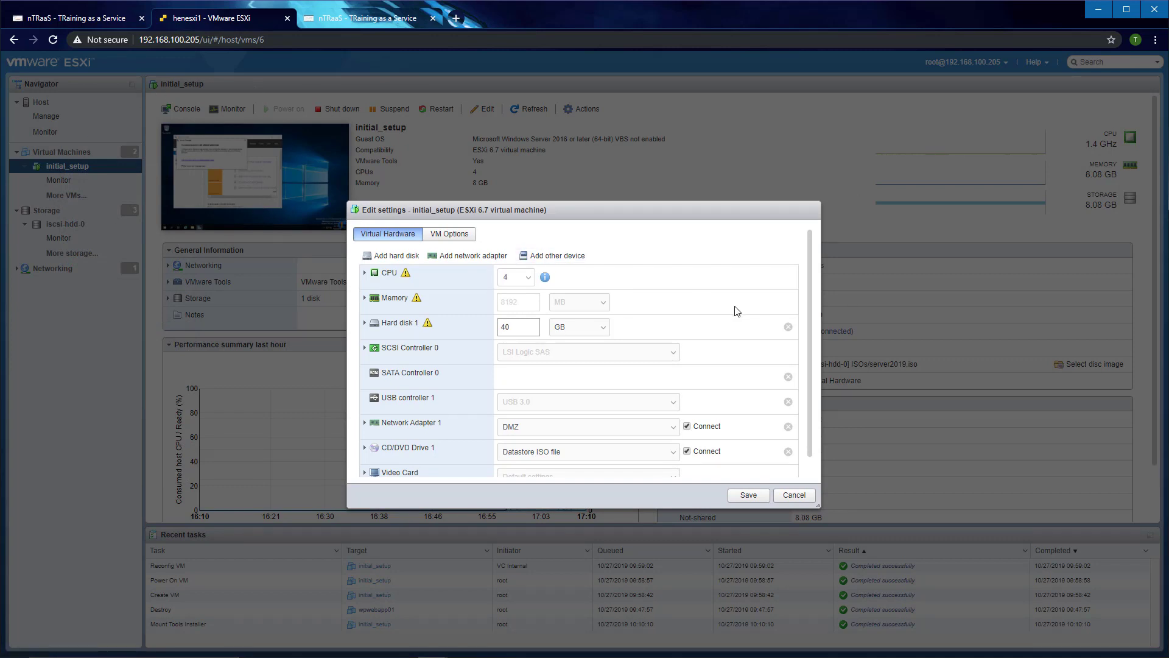
scroll(810, 299, "down", 1)
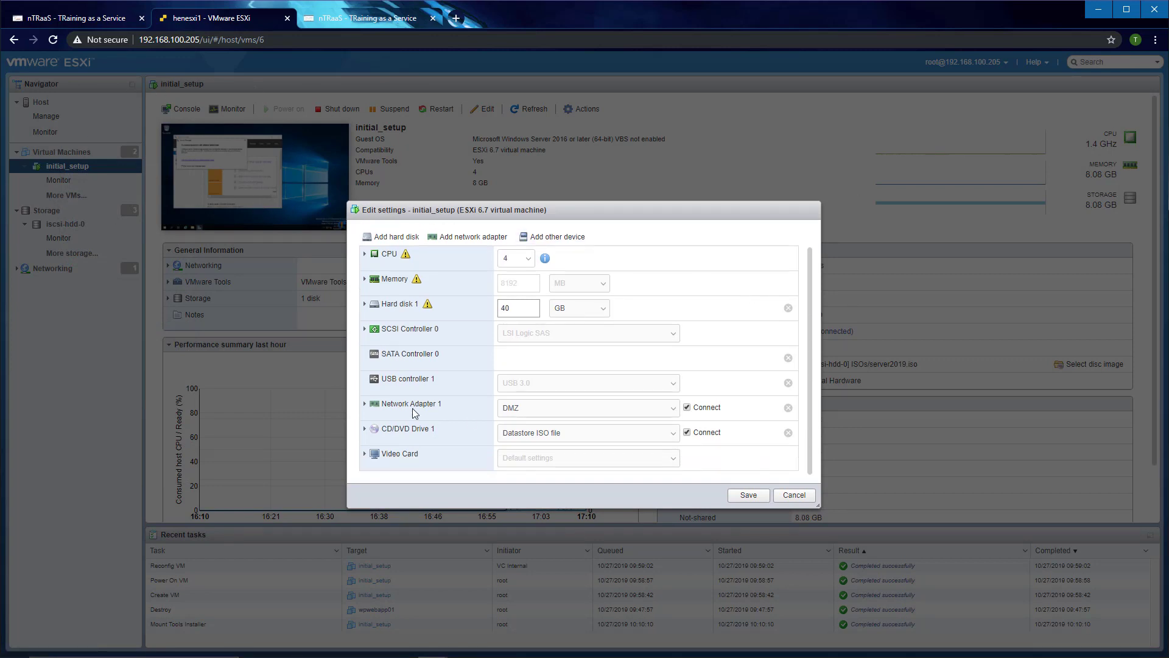
left_click(566, 406)
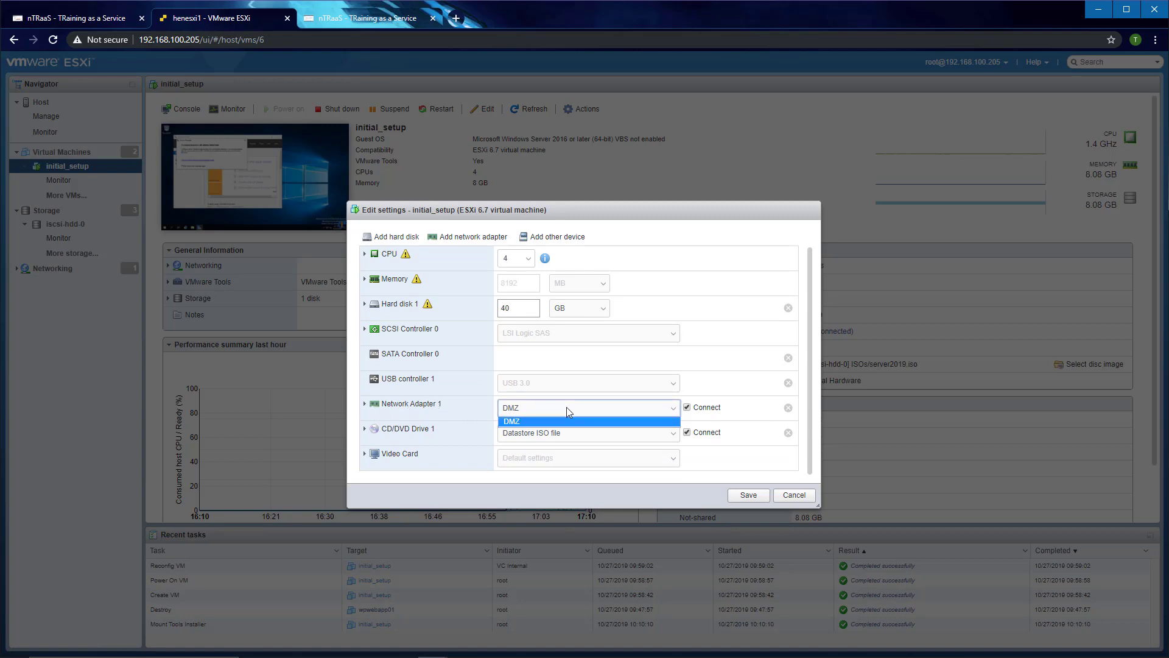
left_click(533, 408)
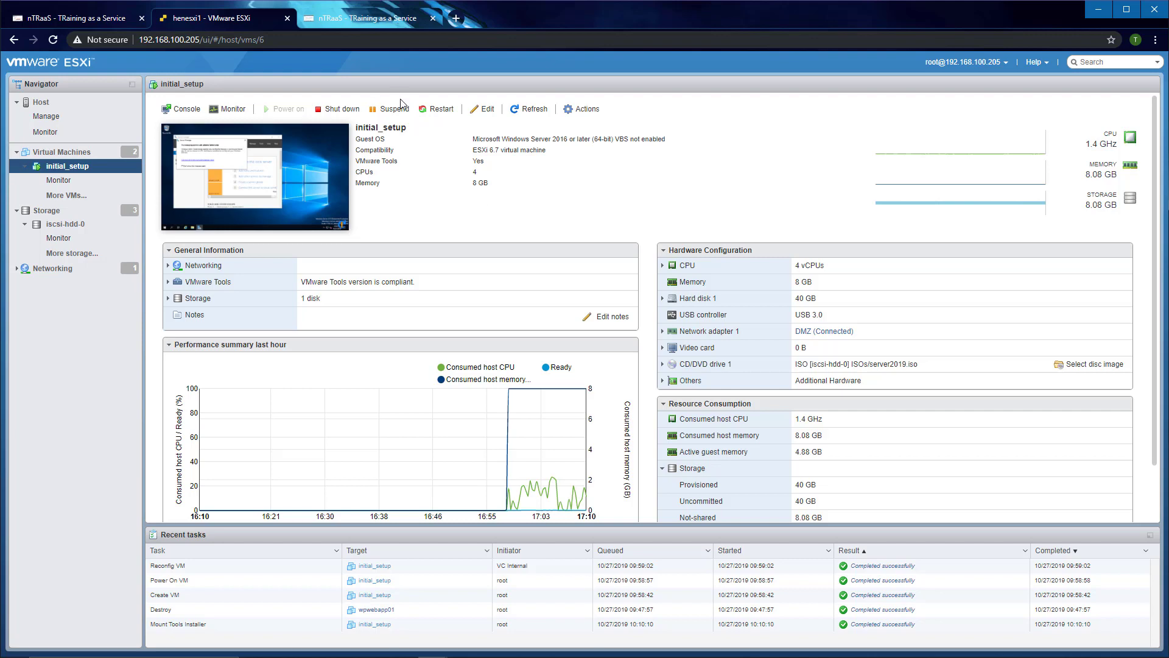
left_click(349, 21)
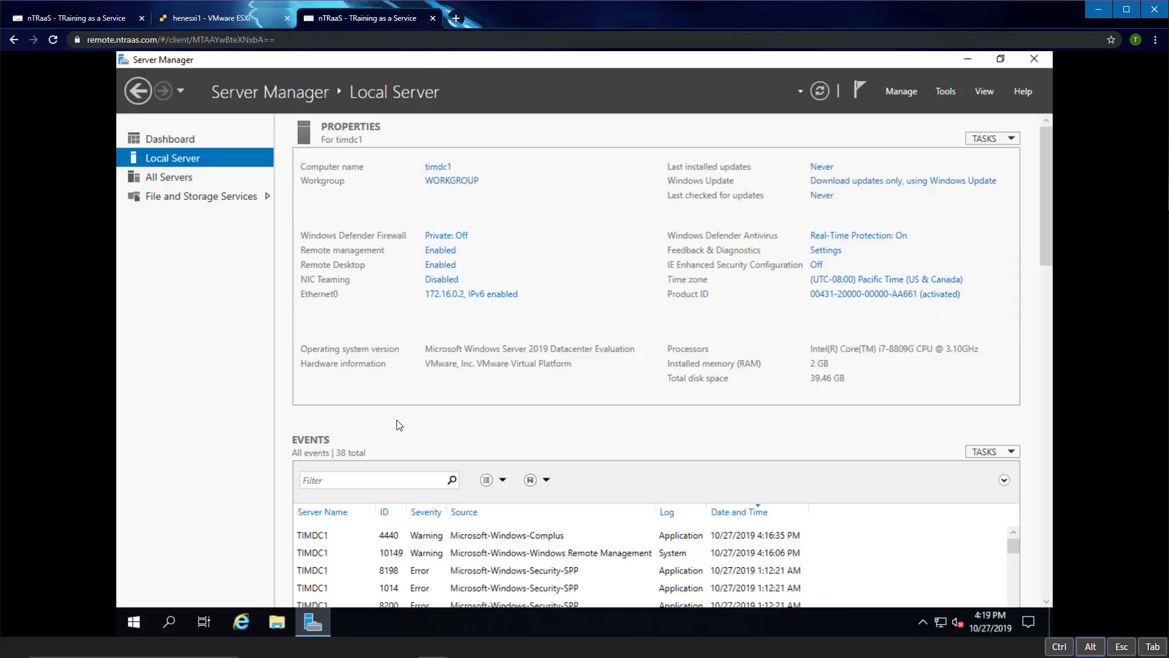
left_click(900, 93)
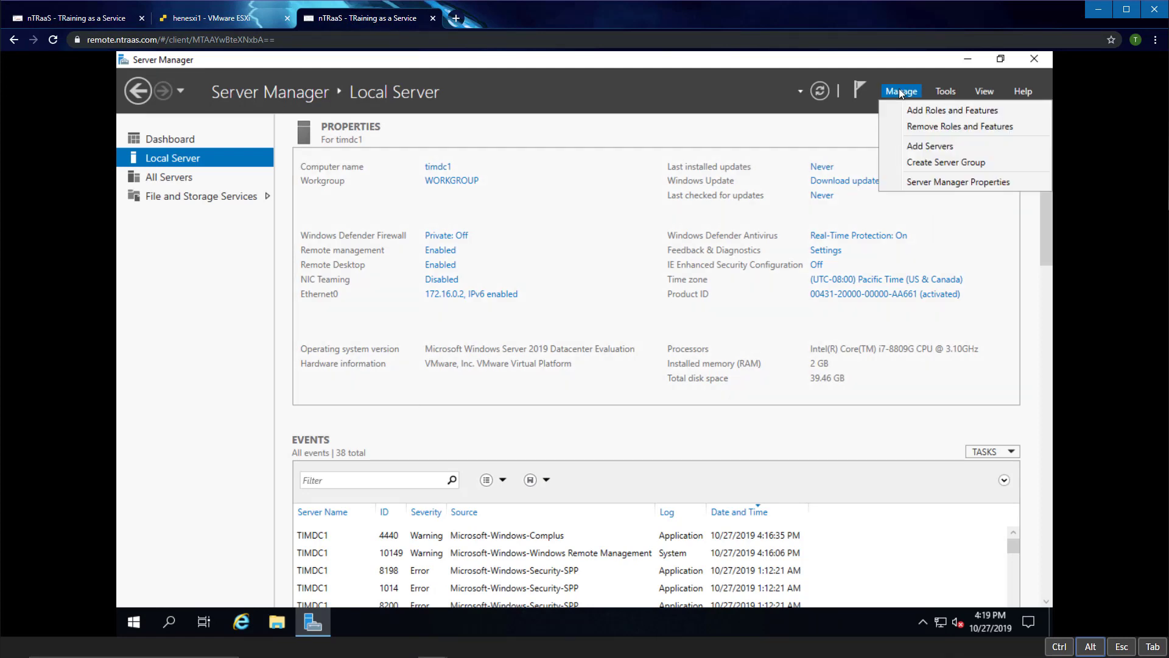
left_click(651, 132)
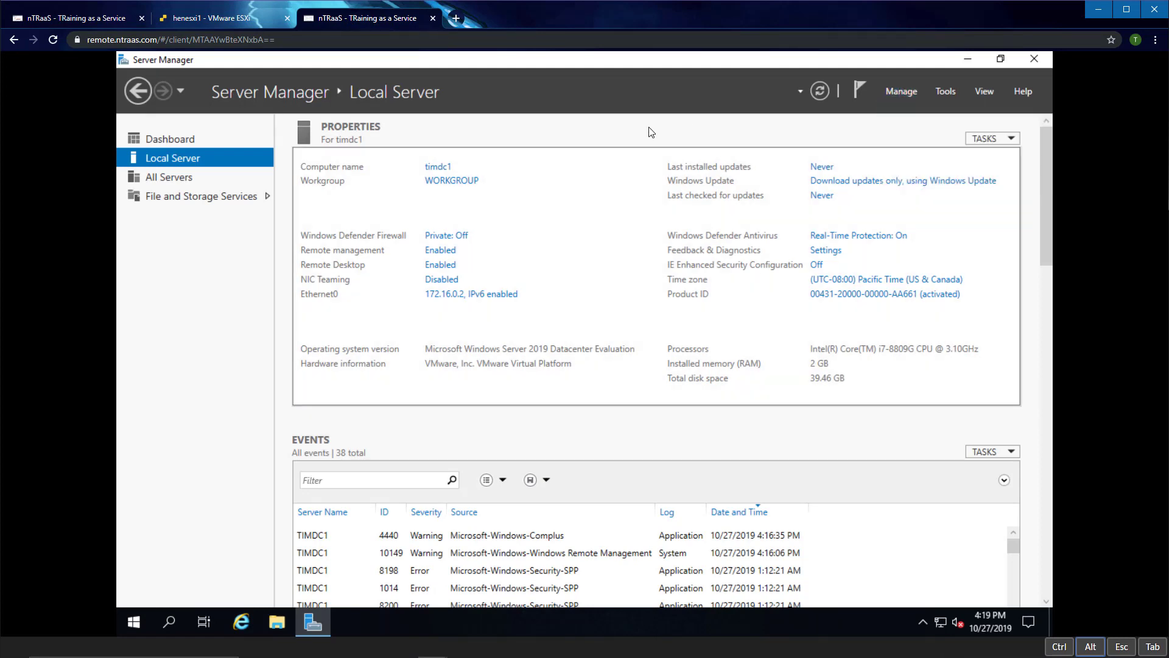